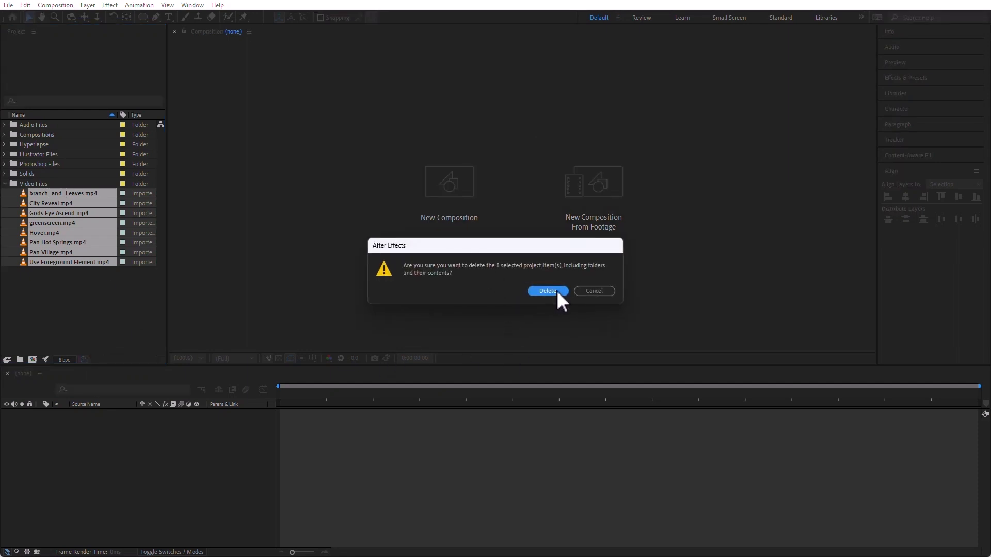
# - Confirm the deletion of the eight selected clips in the Video Files folder
pyautogui.click(552, 291)
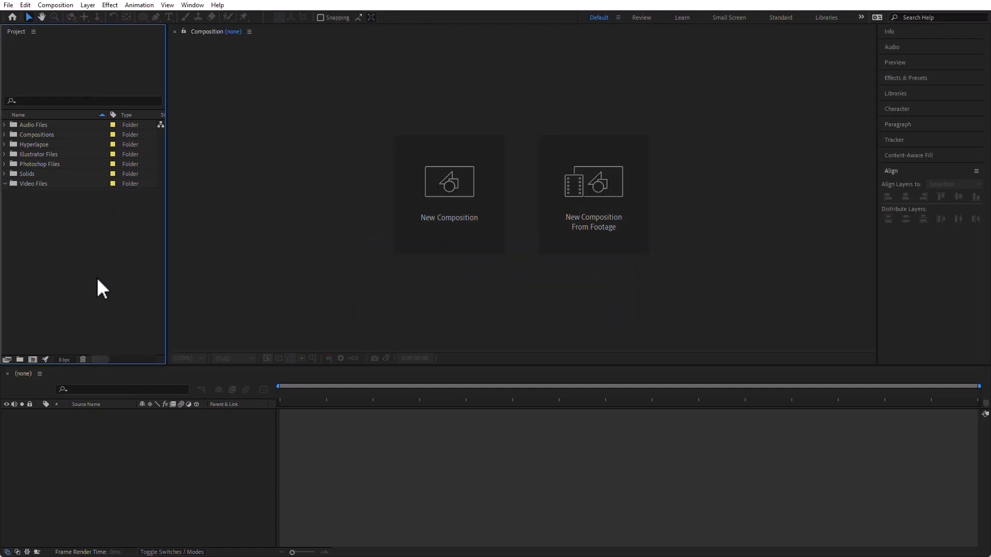
# - Import all eight MP4 clips from the Video Files subfolder of Adobe AE Cert Prep - Excercise Files on the Desktop
pyautogui.click(8, 4)
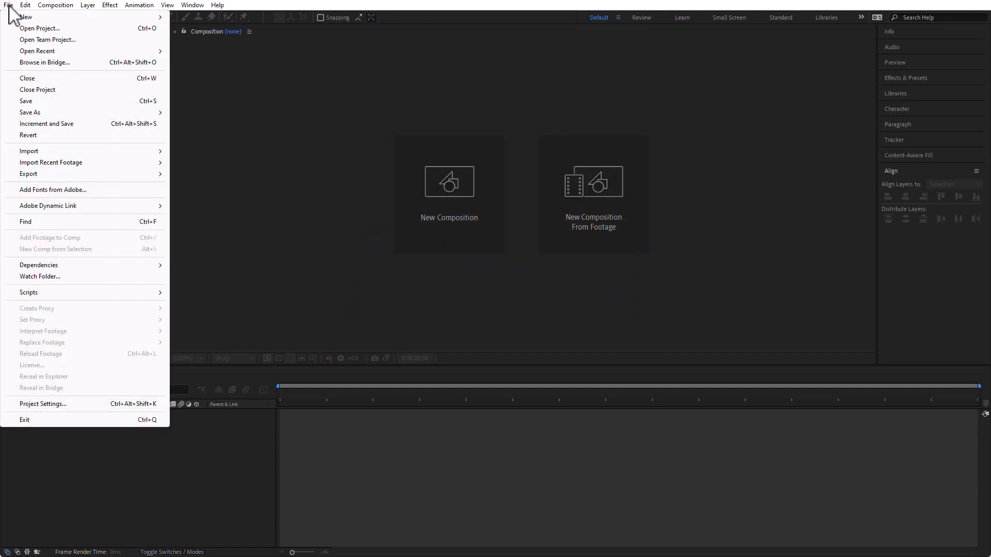
pyautogui.moveTo(45, 151)
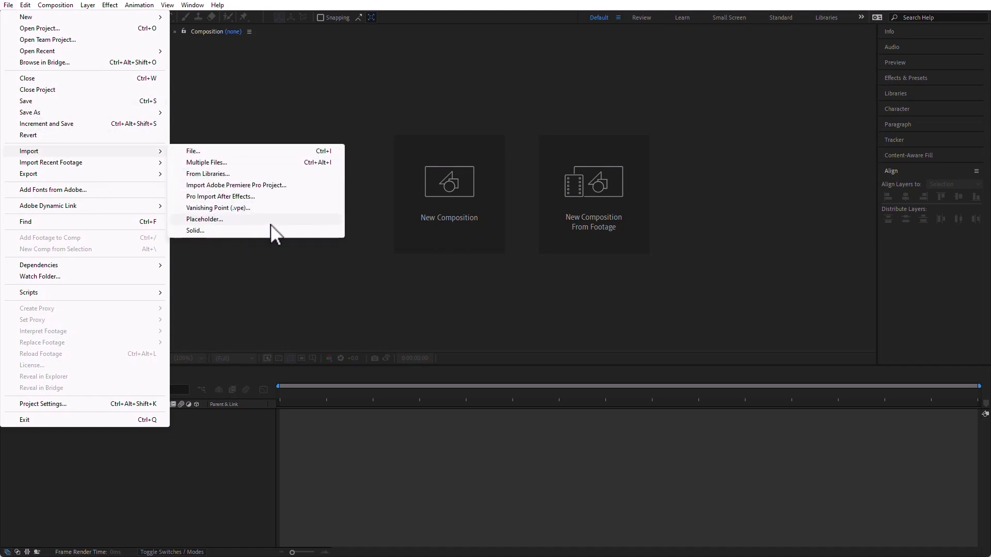
pyautogui.click(267, 152)
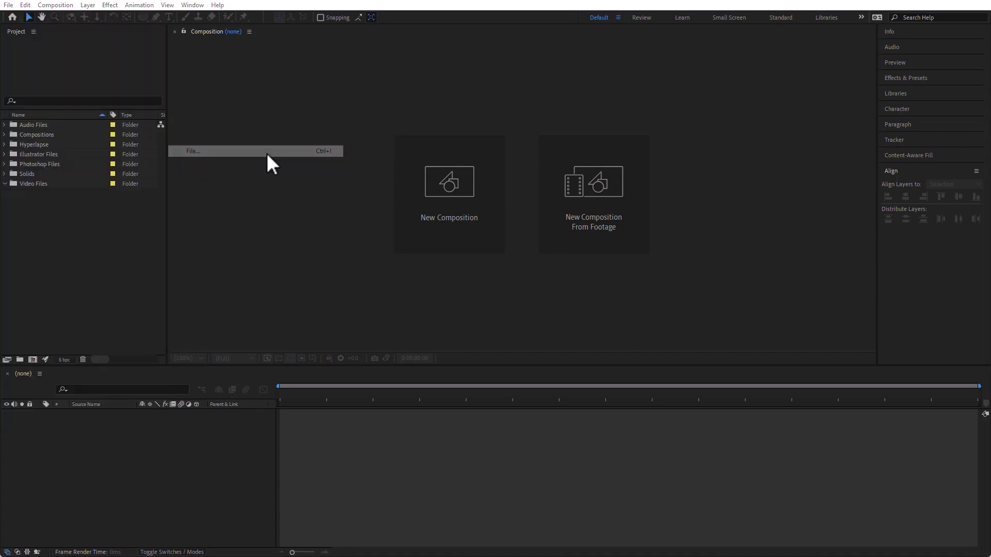
pyautogui.moveTo(166, 26); pyautogui.dragTo(510, 82)
pyautogui.click(511, 96)
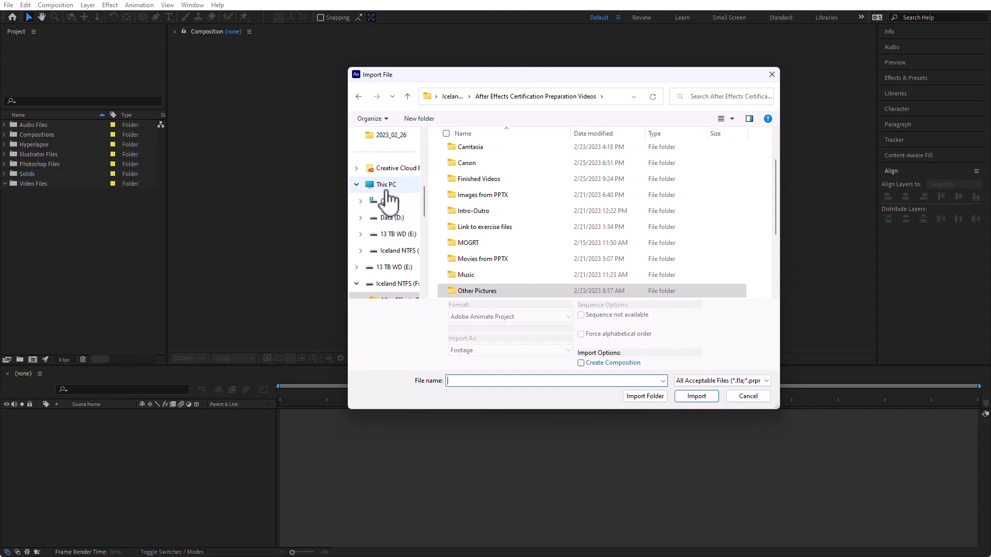
pyautogui.scroll(-2, 398, 233)
pyautogui.scroll(3, 398, 227)
pyautogui.scroll(5, 398, 227)
pyautogui.click(390, 155)
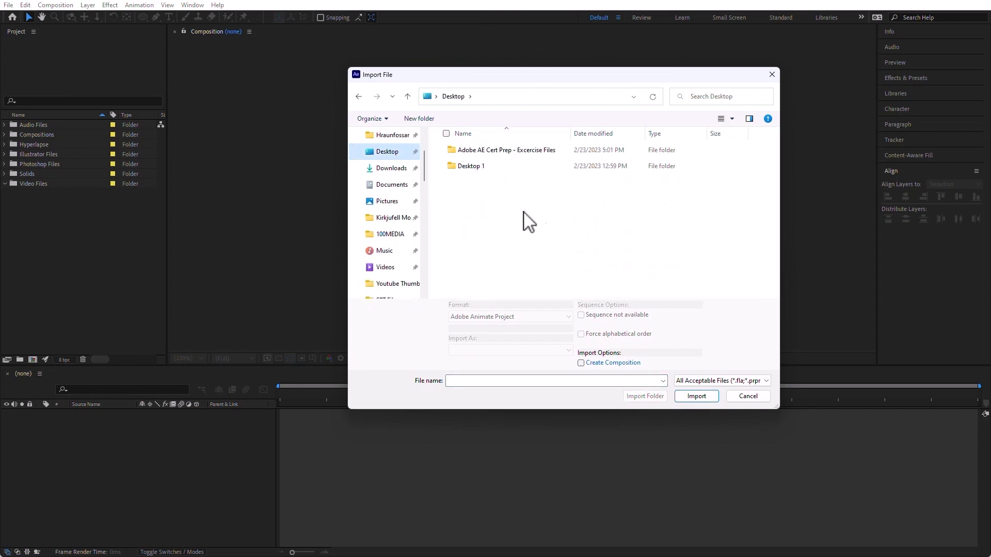
pyautogui.doubleClick(454, 146)
pyautogui.doubleClick(451, 229)
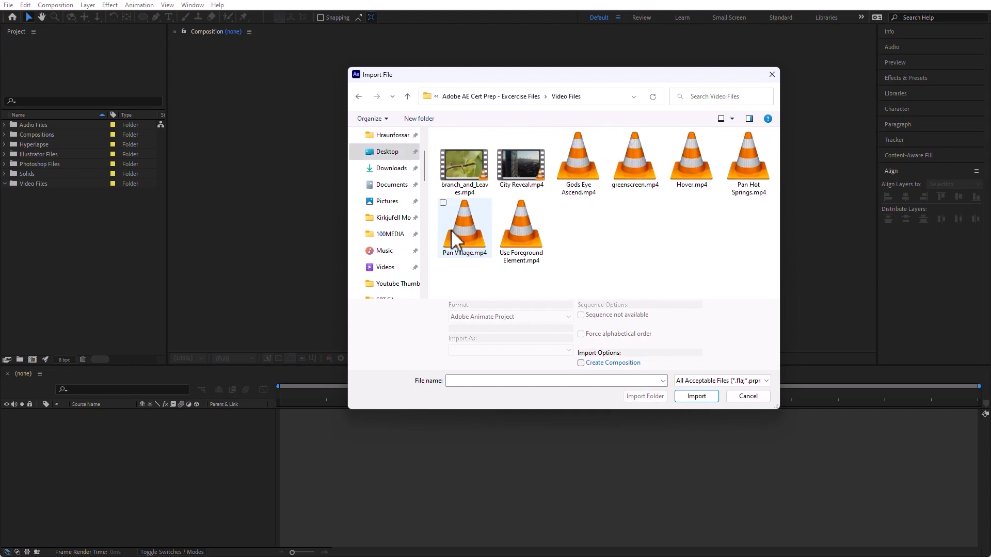
pyautogui.hotkey('ctrl', 'a')
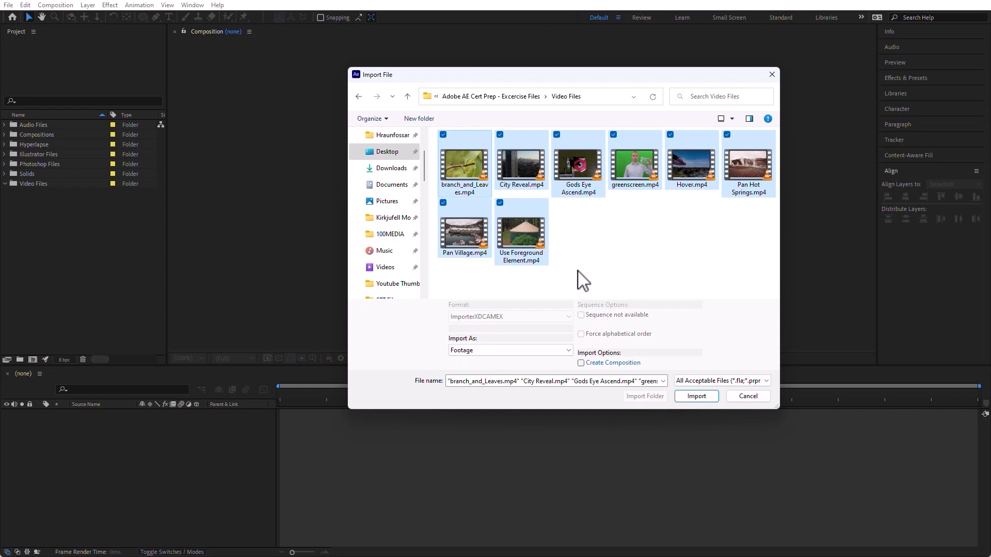
pyautogui.click(696, 396)
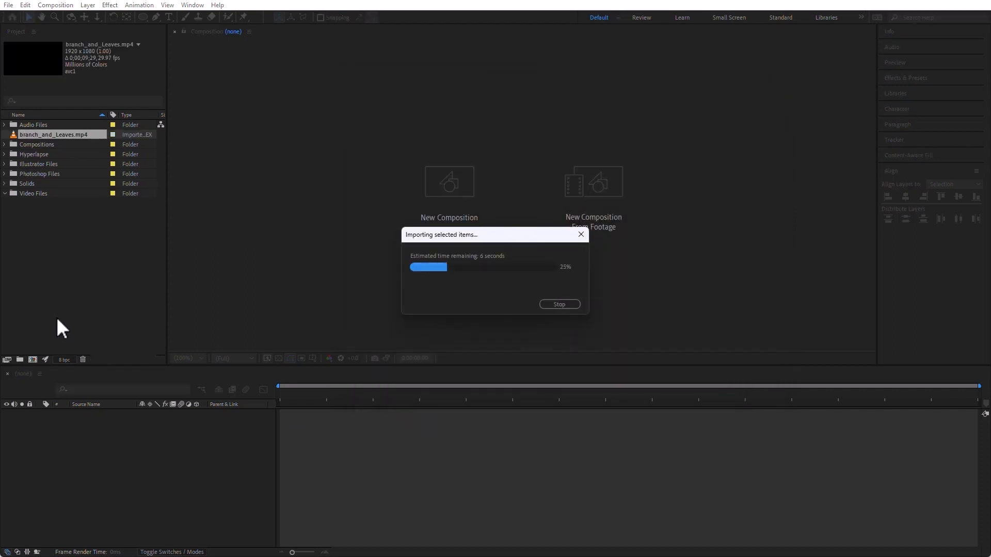
# - Create a new folder at the project's root level and move the eight imported MP4 clips into it
pyautogui.click(67, 293)
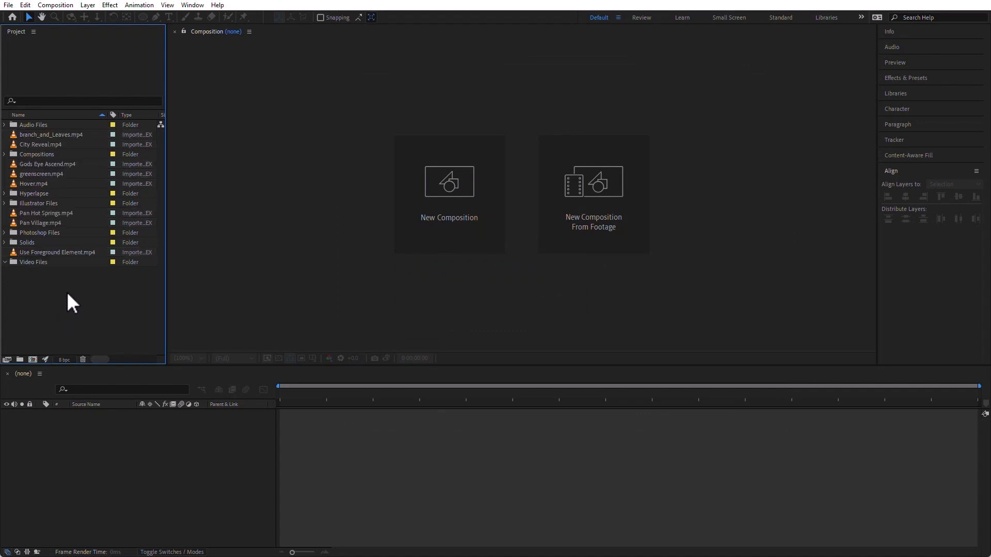
pyautogui.click(19, 359)
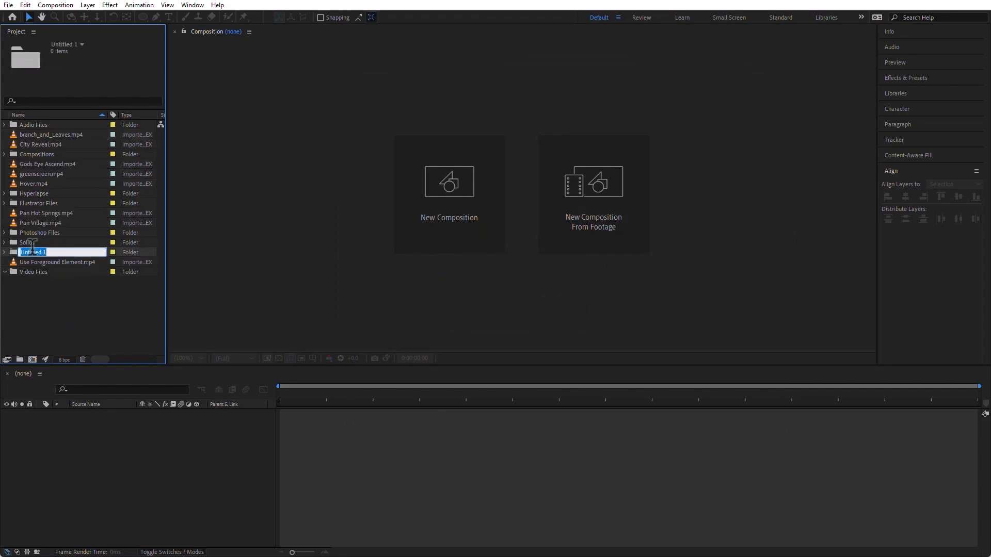
pyautogui.click(40, 262)
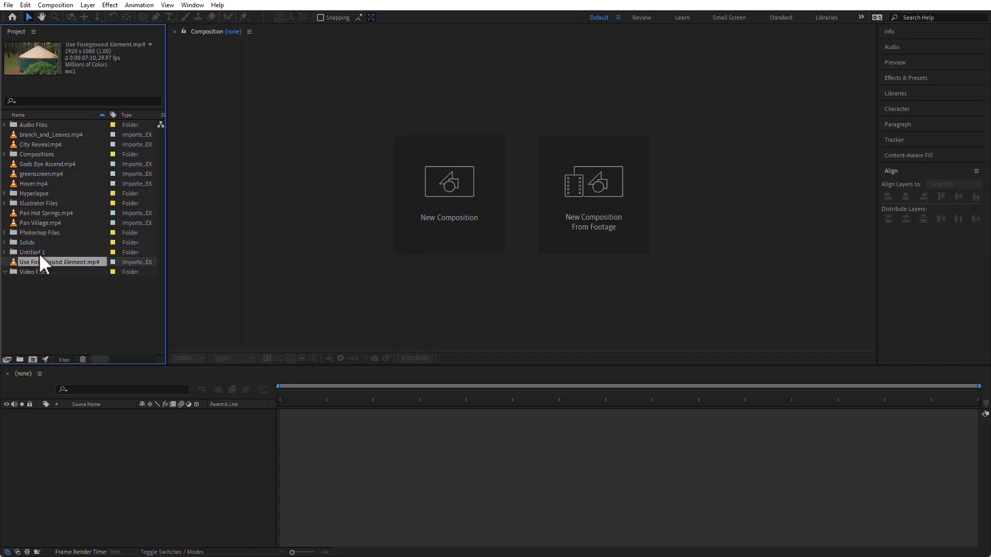
pyautogui.keyDown('ctrl'); pyautogui.click(38, 223); pyautogui.keyUp('ctrl')
pyautogui.keyDown('ctrl'); pyautogui.click(39, 214); pyautogui.keyUp('ctrl')
pyautogui.keyDown('ctrl'); pyautogui.click(40, 184); pyautogui.keyUp('ctrl')
pyautogui.keyDown('ctrl'); pyautogui.click(42, 174); pyautogui.keyUp('ctrl')
pyautogui.keyDown('ctrl'); pyautogui.click(43, 164); pyautogui.keyUp('ctrl')
pyautogui.keyDown('ctrl'); pyautogui.click(47, 145); pyautogui.keyUp('ctrl')
pyautogui.keyDown('ctrl'); pyautogui.click(51, 135); pyautogui.keyUp('ctrl')
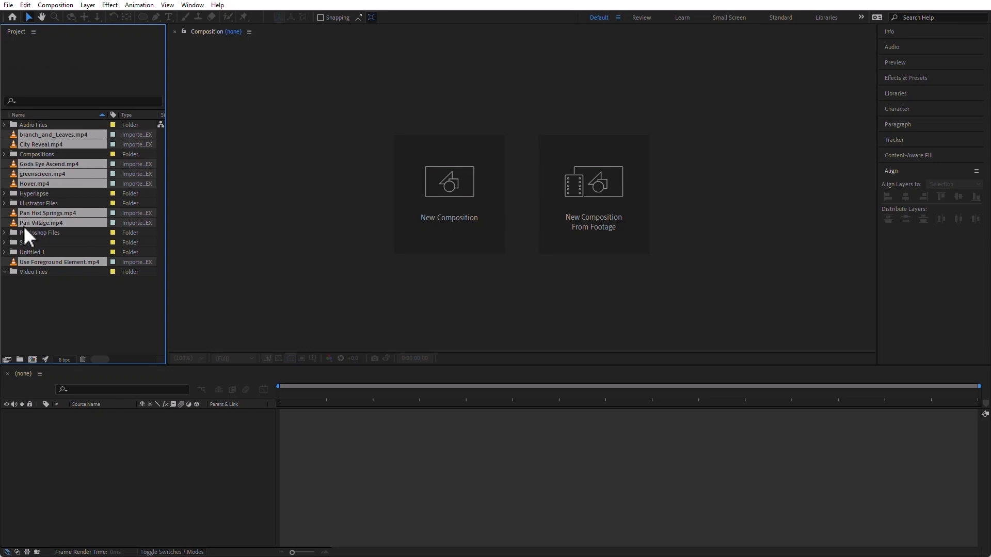
pyautogui.moveTo(16, 263); pyautogui.dragTo(36, 271)
# - Rename the new folder containing the clips as Video Files 2
pyautogui.click(30, 183)
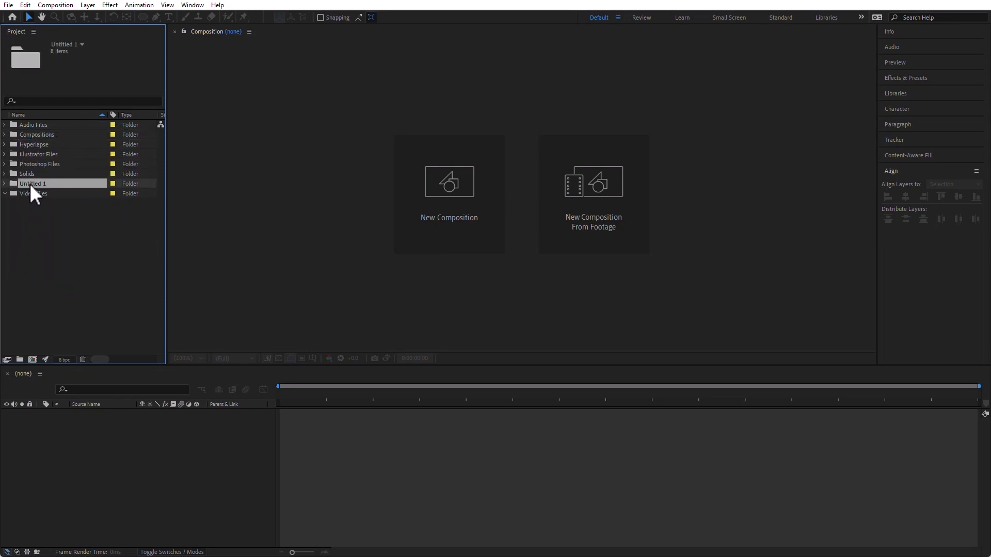
pyautogui.press('Return')
pyautogui.write('Video Files 2')
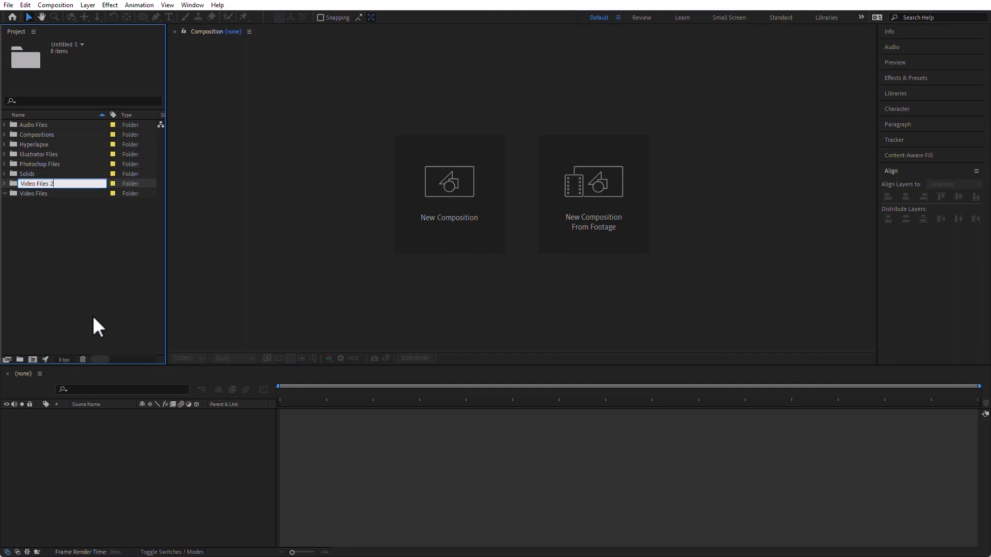
pyautogui.click(37, 286)
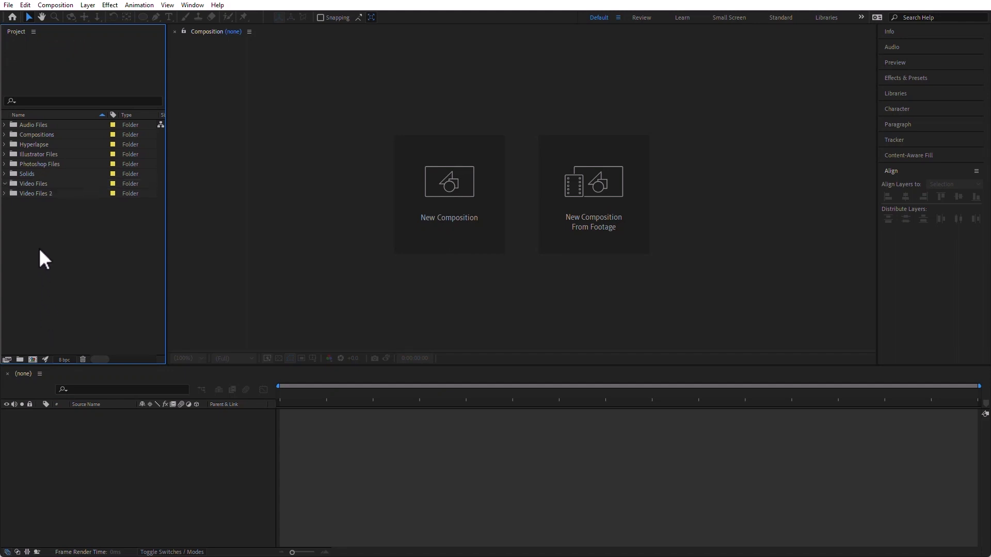
pyautogui.click(36, 196)
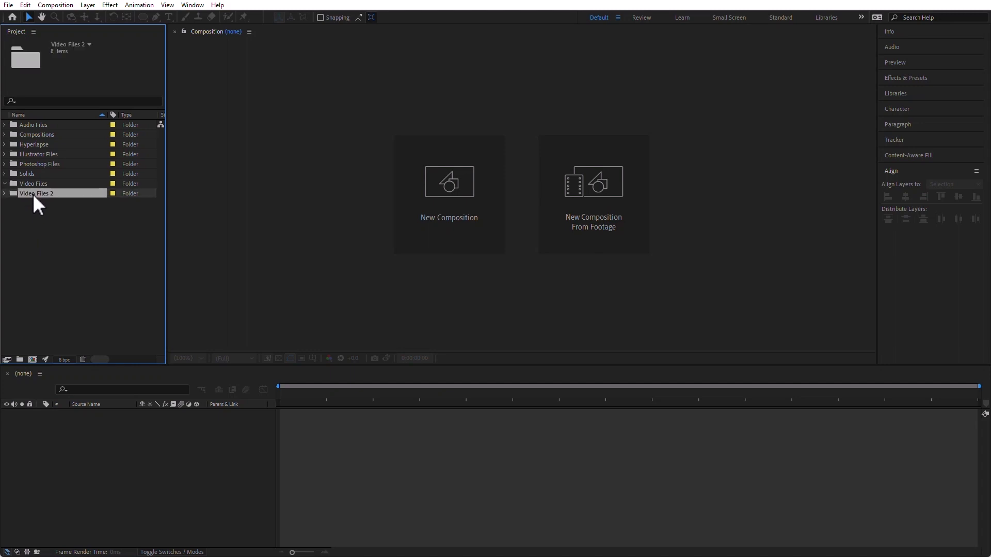
pyautogui.click(51, 244)
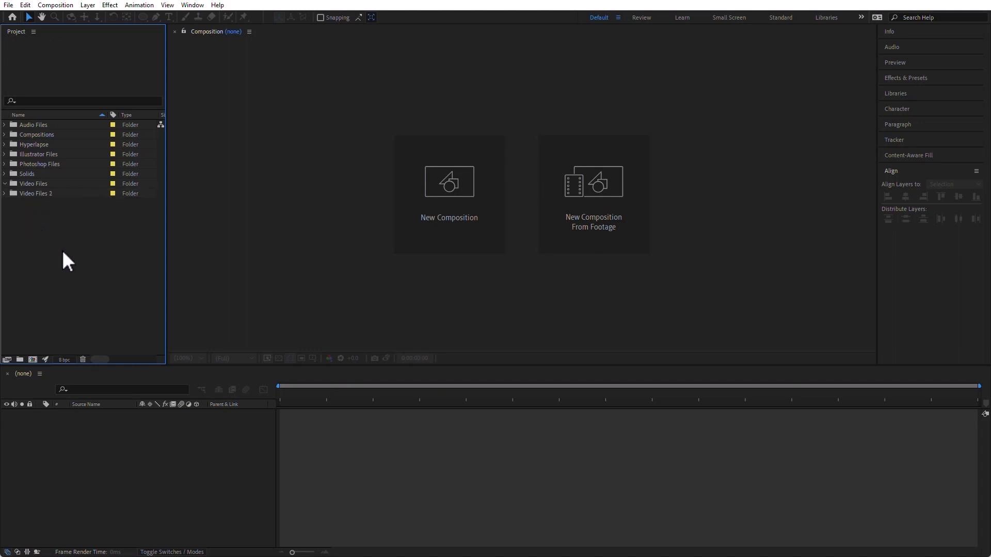
# - Expand the project's Audio Files folder, then examine the Audio Files exercise folder and the importable file formats without importing anything
pyautogui.doubleClick(15, 124)
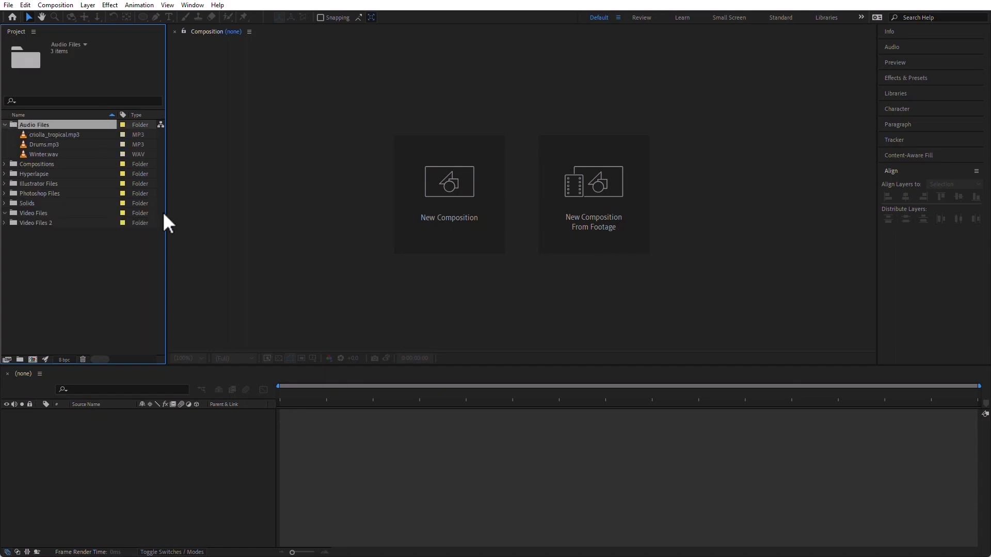
pyautogui.doubleClick(87, 294)
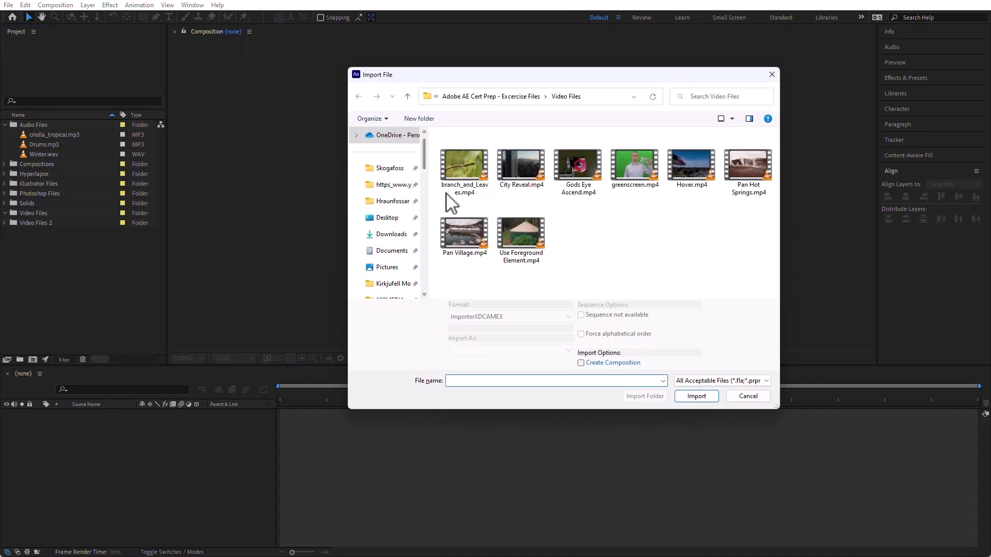
pyautogui.click(525, 101)
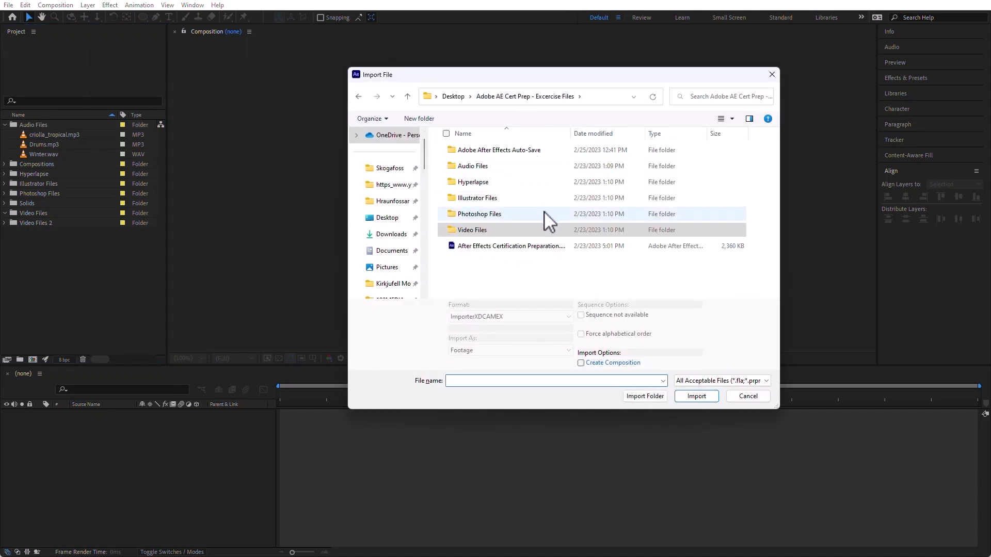
pyautogui.click(459, 169)
pyautogui.doubleClick(458, 168)
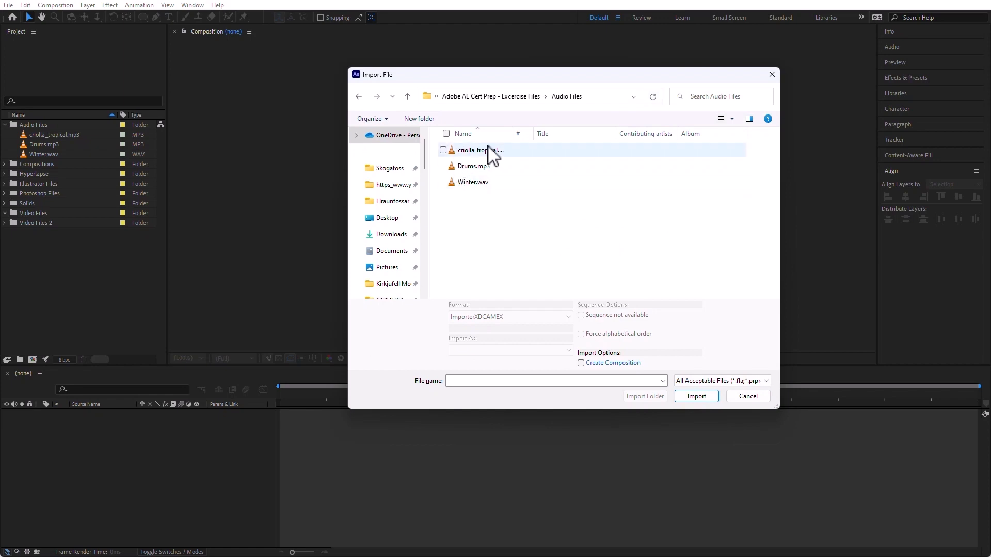
pyautogui.click(763, 381)
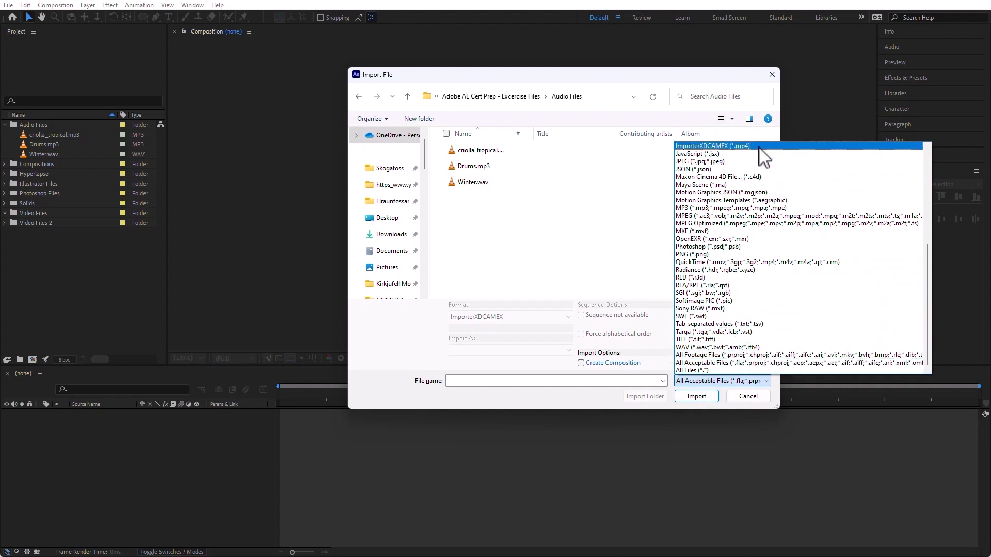
pyautogui.click(705, 365)
pyautogui.click(748, 396)
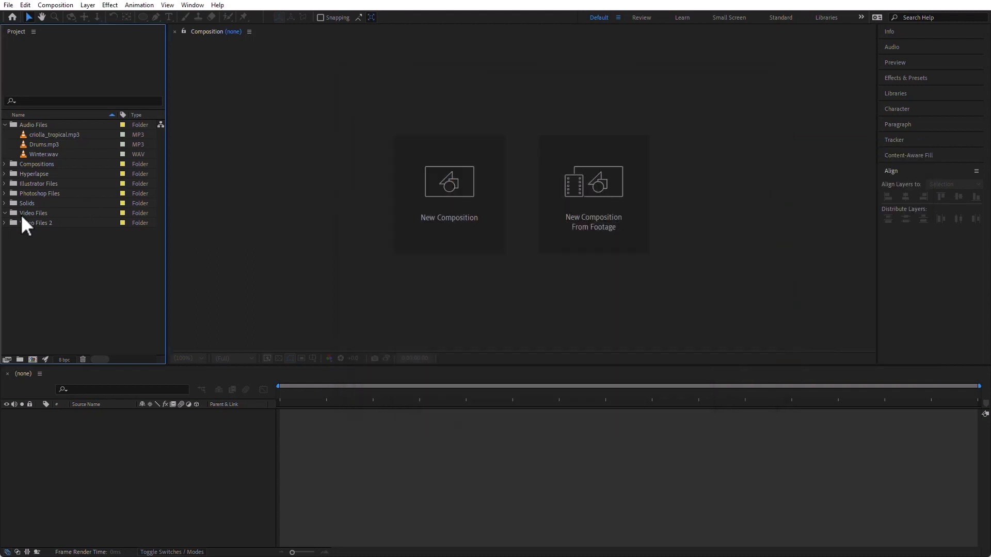
# - Delete logo.ai and Vines.ai from the project's Illustrator Files folder
pyautogui.click(5, 184)
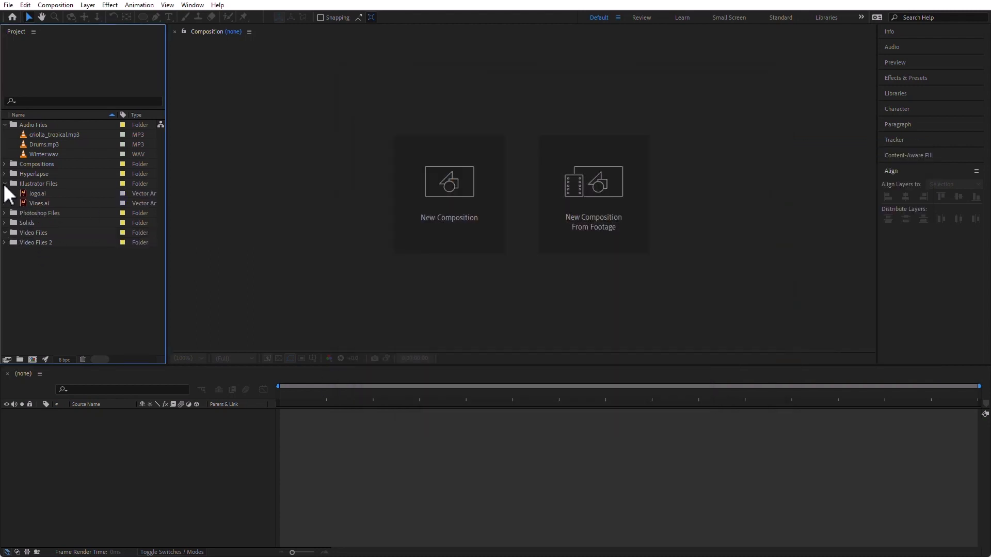
pyautogui.click(26, 193)
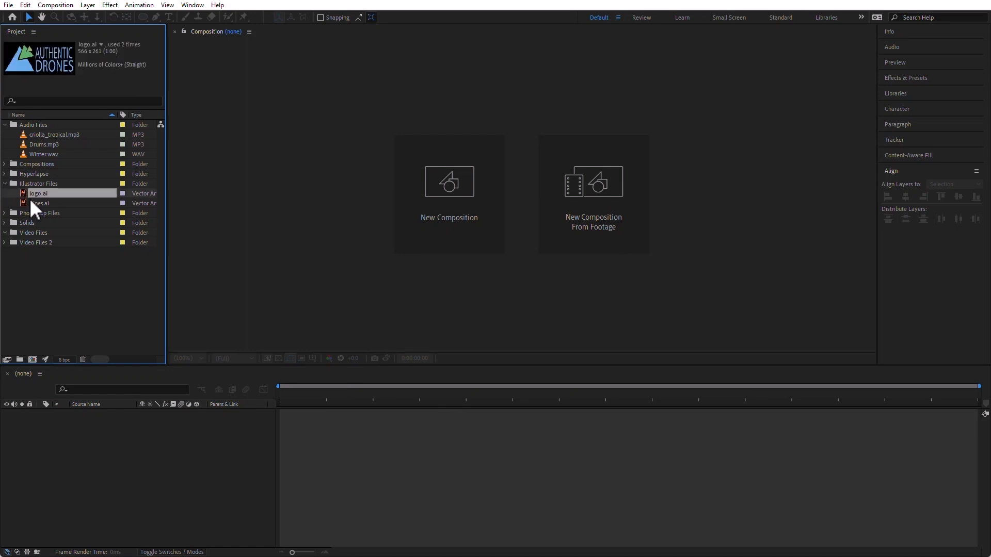
pyautogui.keyDown('shift'); pyautogui.click(30, 205); pyautogui.keyUp('shift')
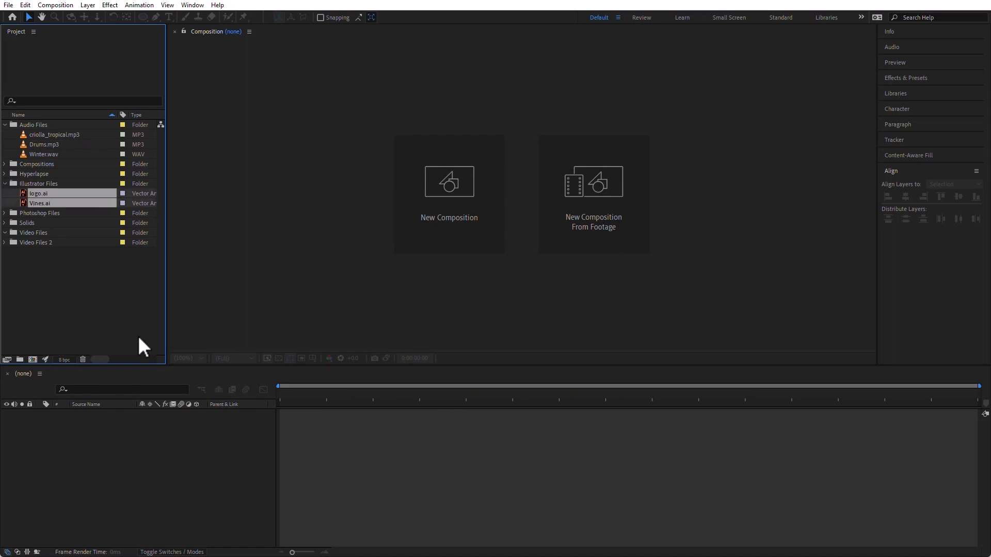
pyautogui.click(82, 359)
pyautogui.click(546, 291)
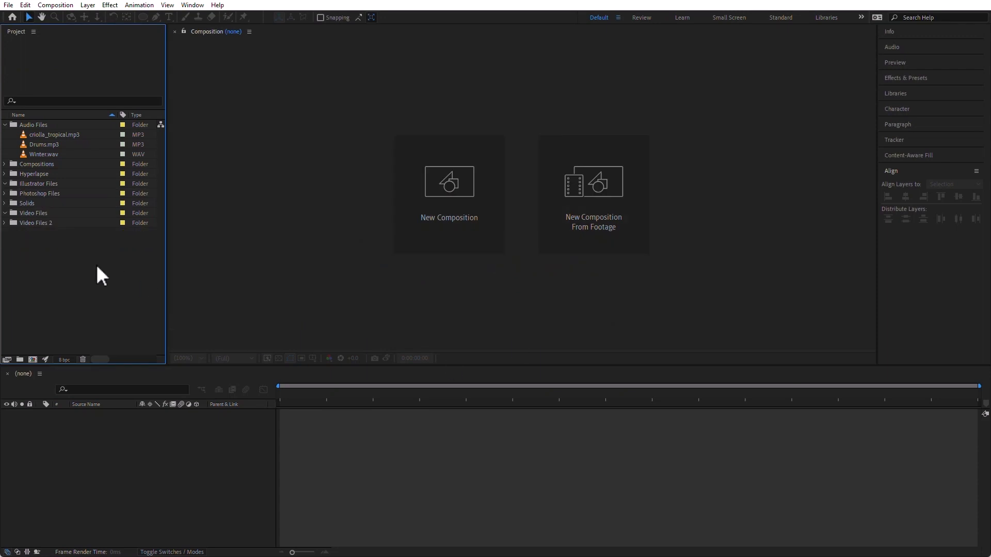
# - Import logo.ai from the Illustrator Files exercise folder as Footage with merged layers and move it into the project's Illustrator Files folder
pyautogui.doubleClick(52, 279)
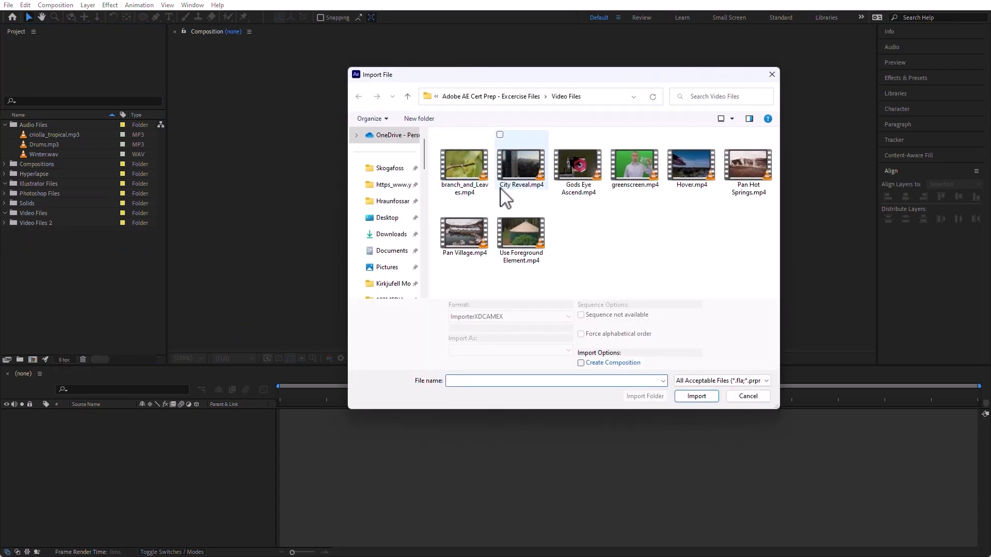
pyautogui.click(521, 97)
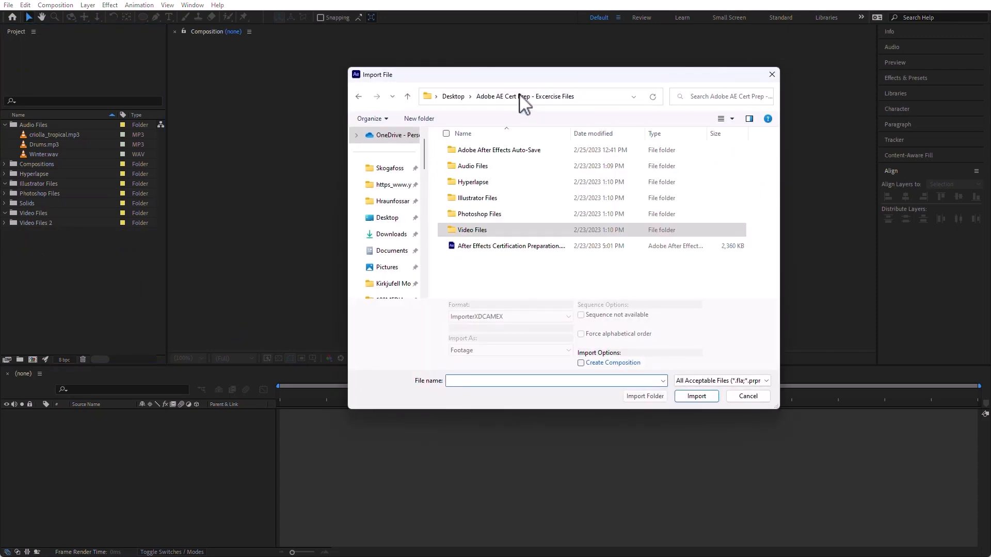
pyautogui.doubleClick(454, 194)
pyautogui.click(465, 150)
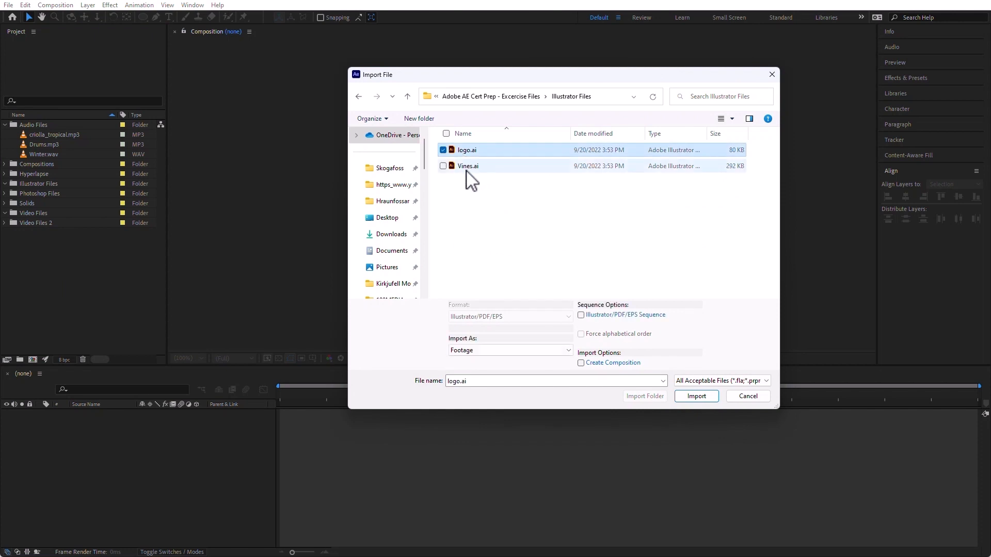
pyautogui.click(704, 394)
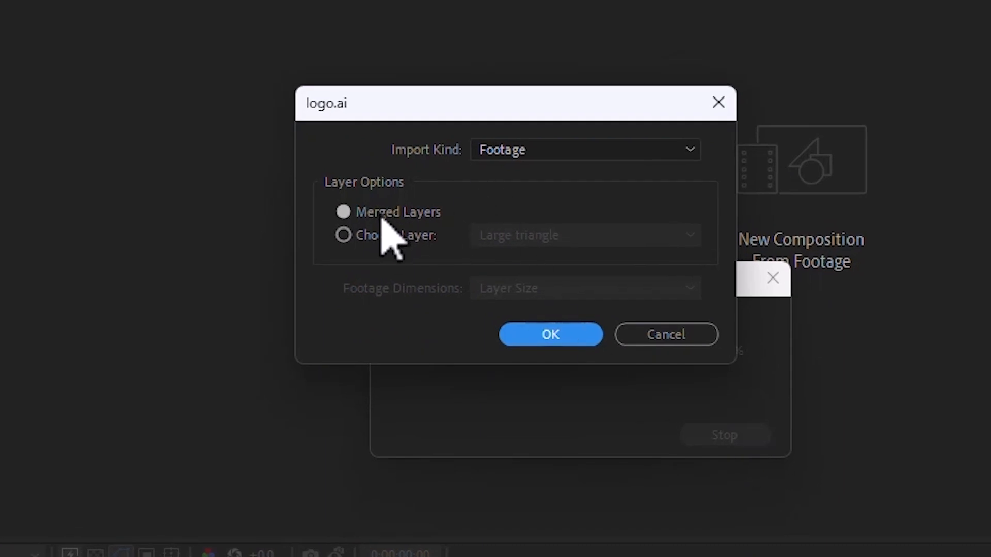
pyautogui.click(555, 149)
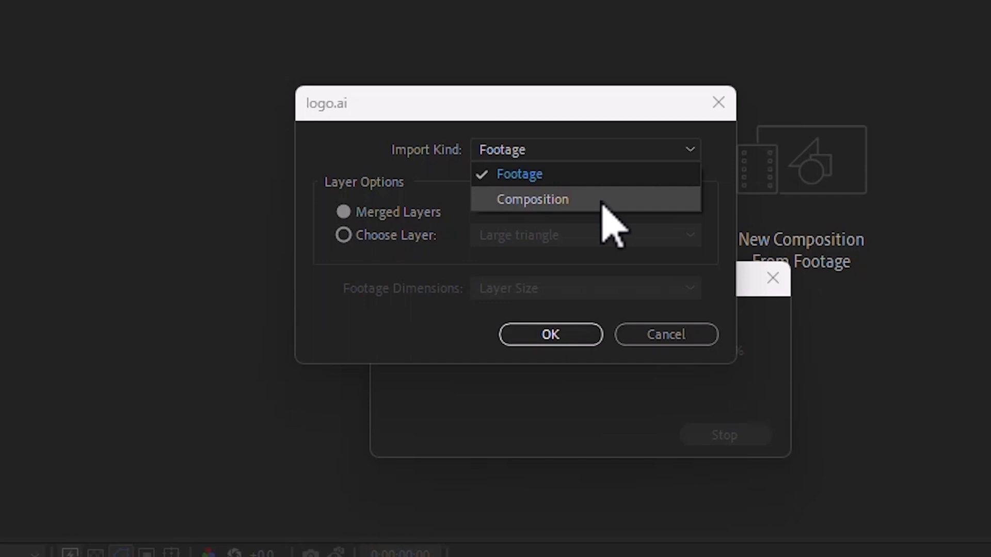
pyautogui.click(597, 179)
pyautogui.click(566, 332)
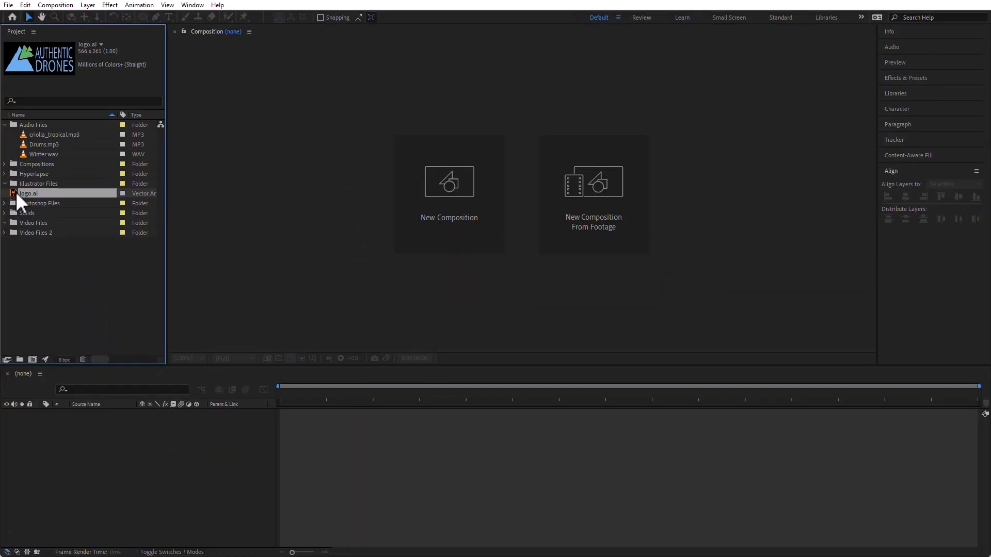
pyautogui.moveTo(17, 192); pyautogui.dragTo(43, 184)
# - Import logo.ai from the Illustrator Files exercise folder as a Composition with Footage Dimensions set to Layer Size
pyautogui.doubleClick(104, 316)
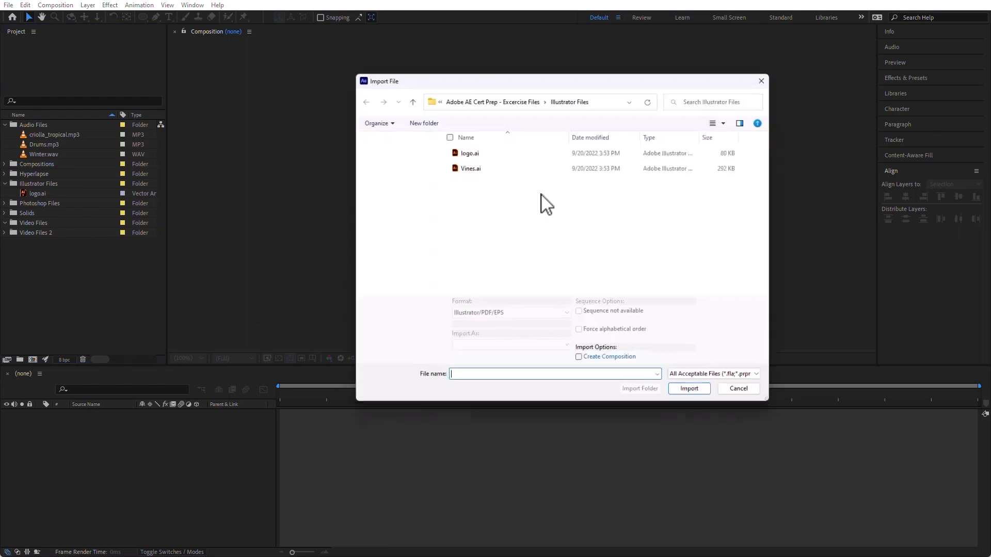
pyautogui.doubleClick(457, 151)
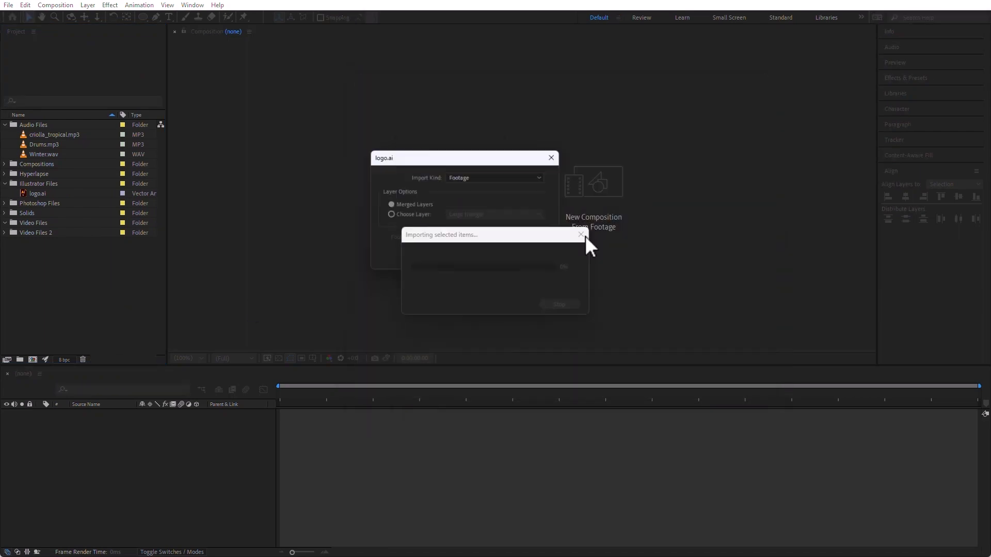
pyautogui.click(473, 177)
pyautogui.click(480, 198)
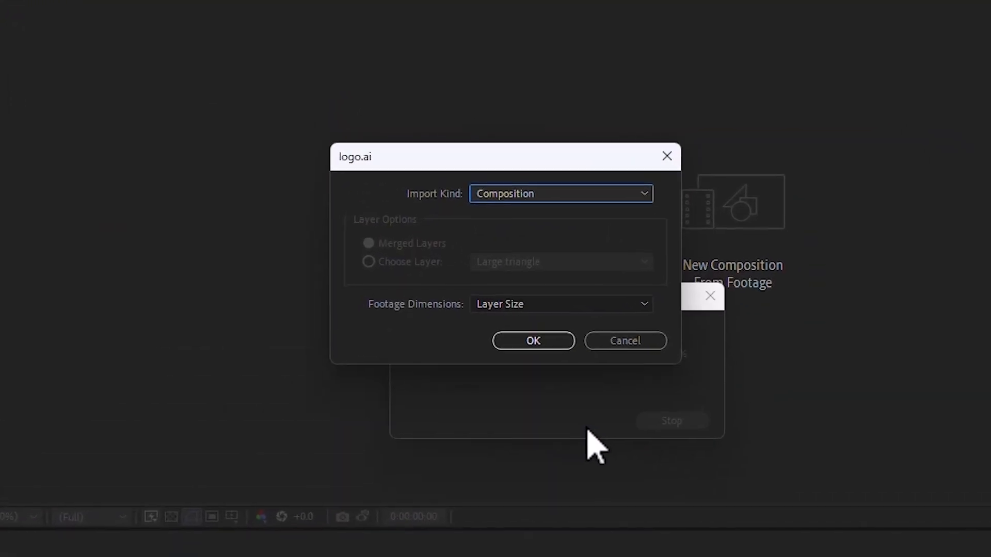
pyautogui.click(584, 305)
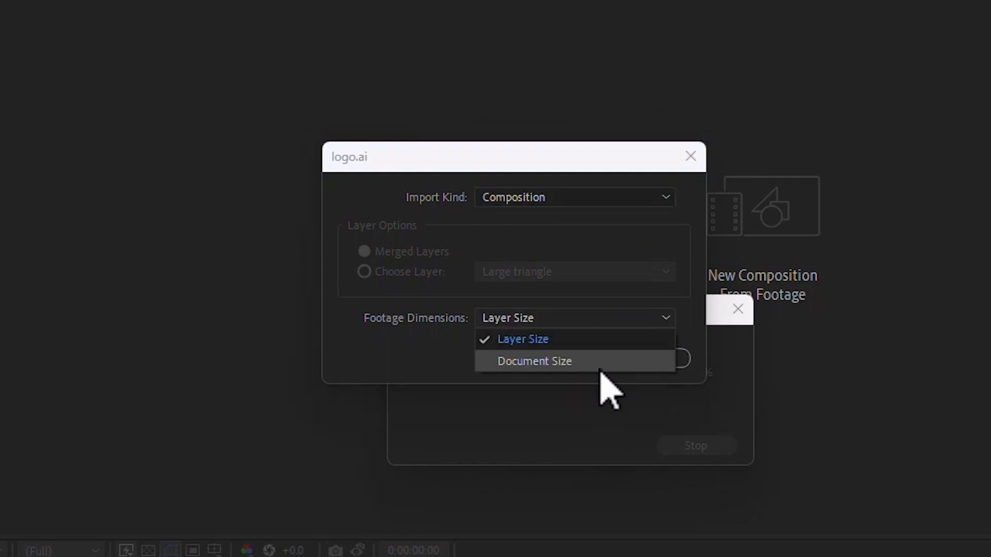
pyautogui.click(609, 343)
pyautogui.click(561, 359)
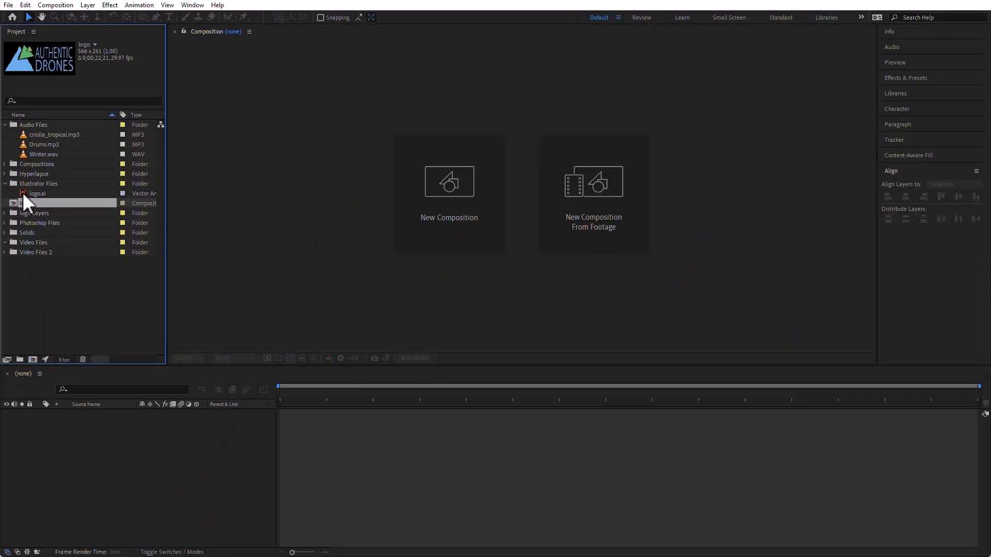
# - Move the logo Layers folder into the project's Illustrator Files folder
pyautogui.moveTo(22, 193)
pyautogui.mouseDown()
pyautogui.moveTo(32, 185)
pyautogui.moveTo(25, 194)
pyautogui.mouseUp()
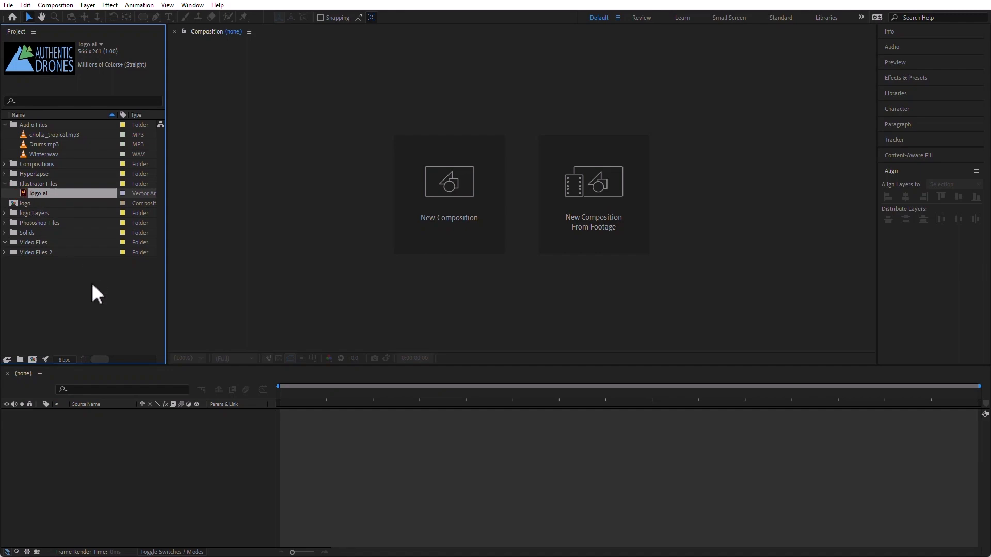
pyautogui.click(92, 277)
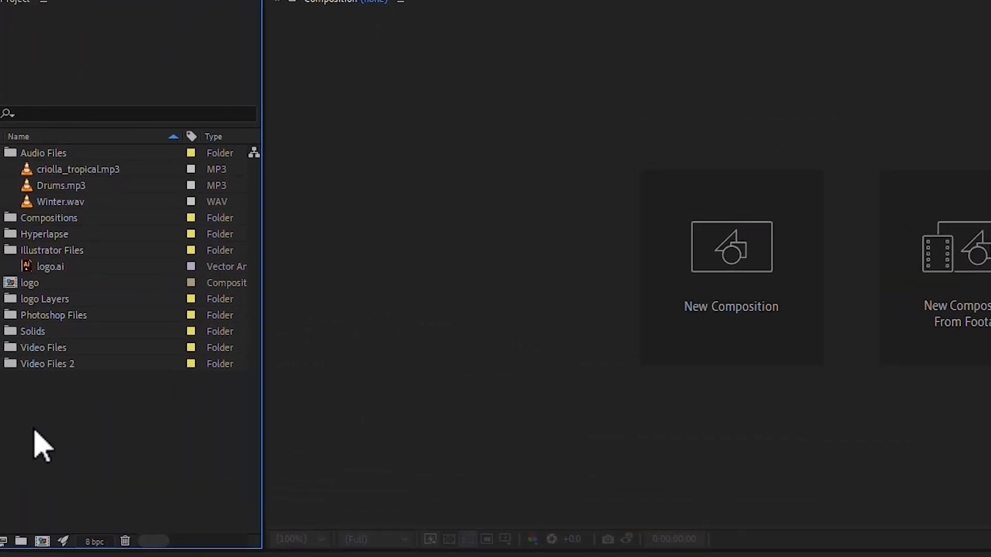
pyautogui.moveTo(14, 270); pyautogui.dragTo(39, 252)
pyautogui.moveTo(44, 294); pyautogui.dragTo(62, 258)
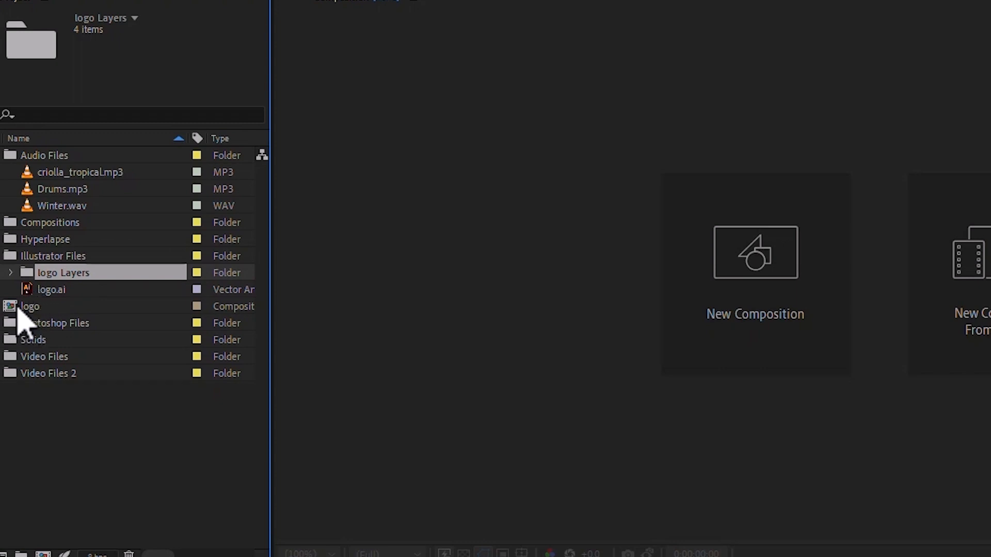
pyautogui.click(2, 331)
# - Open the logo composition and examine the bounding boxes of its Large triangle, Medium Rectangle, Small Rectangle and Text layers
pyautogui.doubleClick(12, 307)
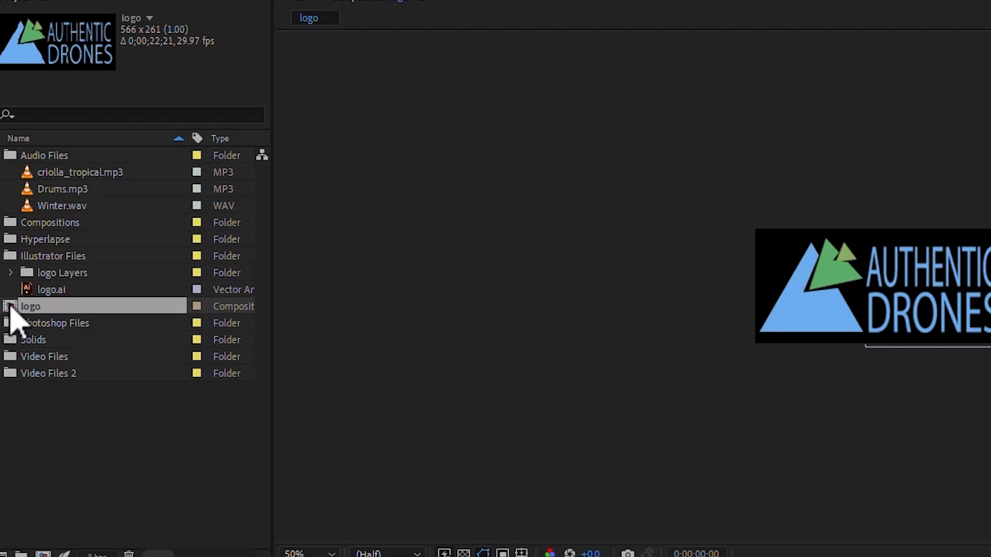
pyautogui.click(121, 507)
pyautogui.click(107, 443)
pyautogui.click(106, 452)
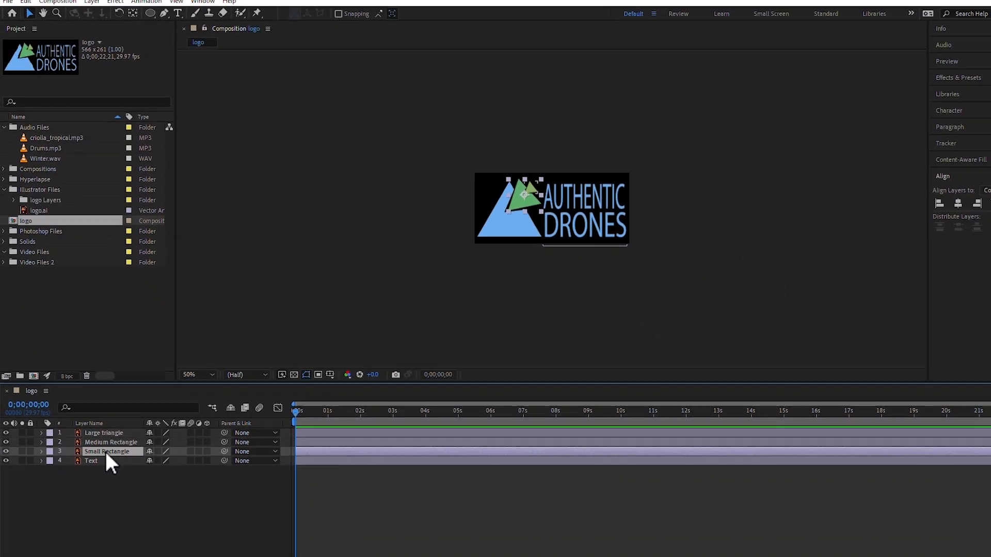
pyautogui.click(105, 461)
pyautogui.click(145, 528)
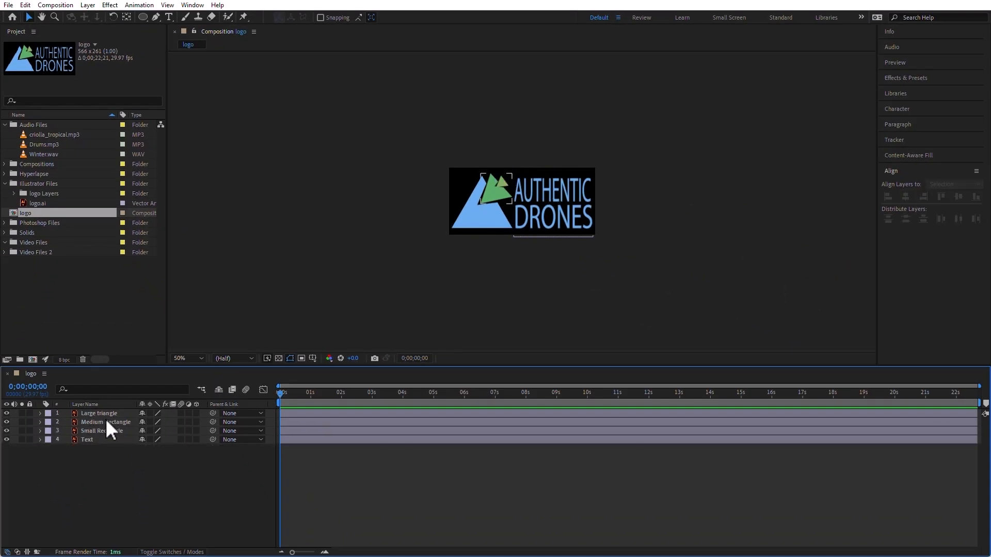
pyautogui.click(106, 420)
pyautogui.click(107, 414)
pyautogui.click(107, 421)
pyautogui.click(107, 429)
pyautogui.click(107, 439)
pyautogui.click(157, 502)
pyautogui.click(107, 413)
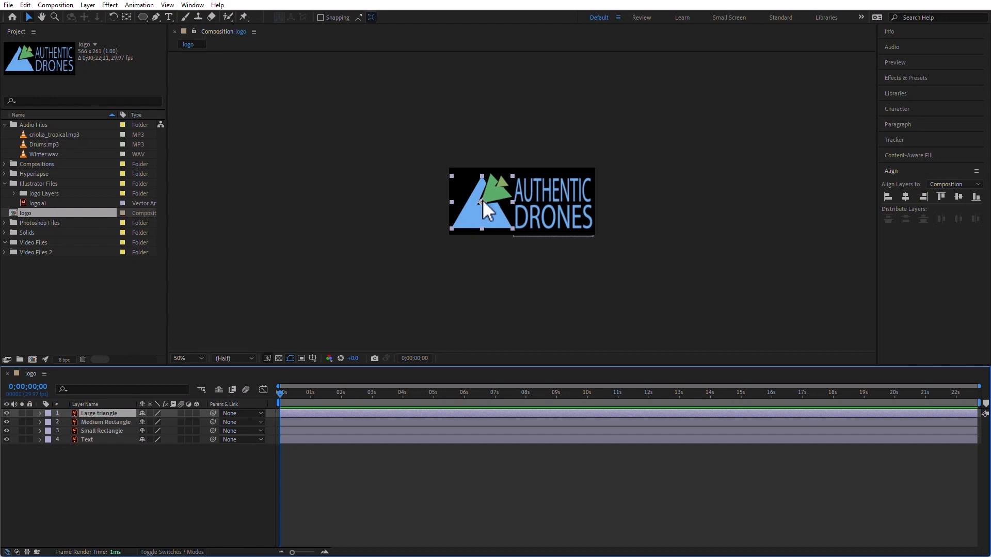
pyautogui.click(103, 421)
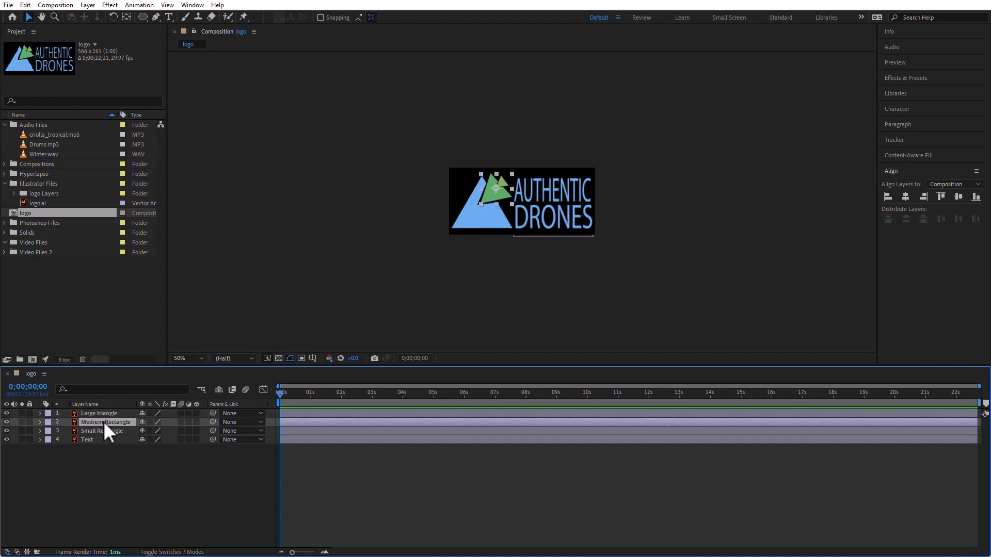
pyautogui.click(106, 431)
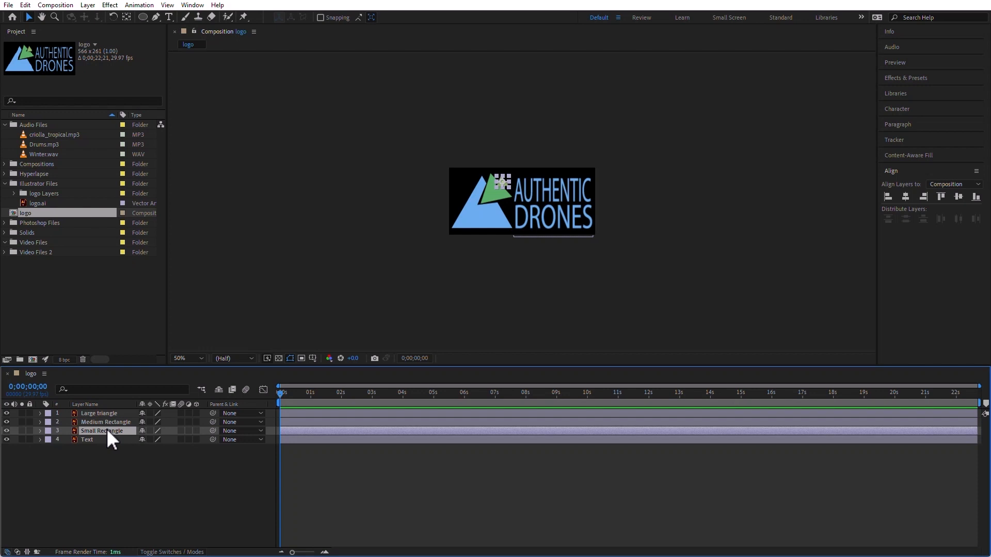
pyautogui.click(94, 439)
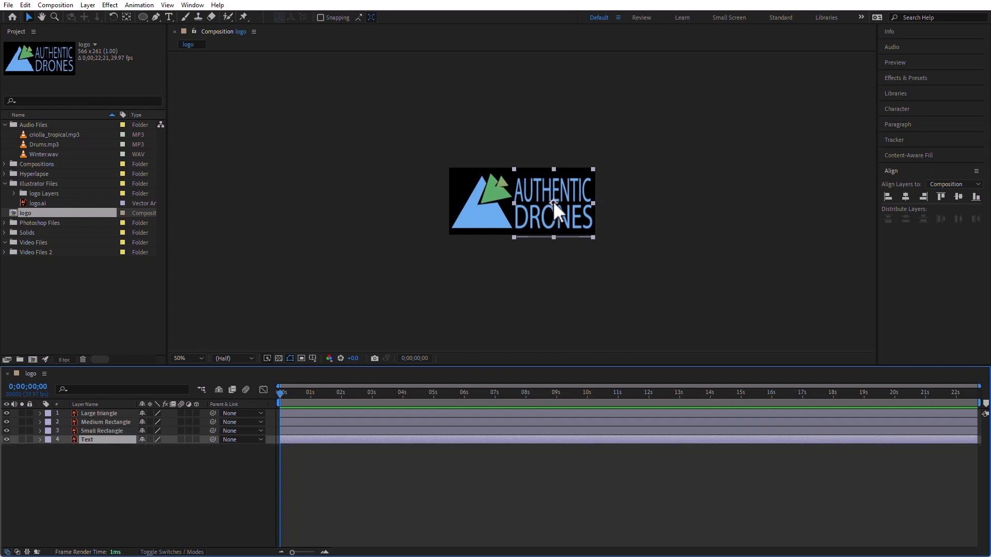
# - Import logo.ai again as a Composition, this time with Footage Dimensions set to Document Size
pyautogui.click(65, 291)
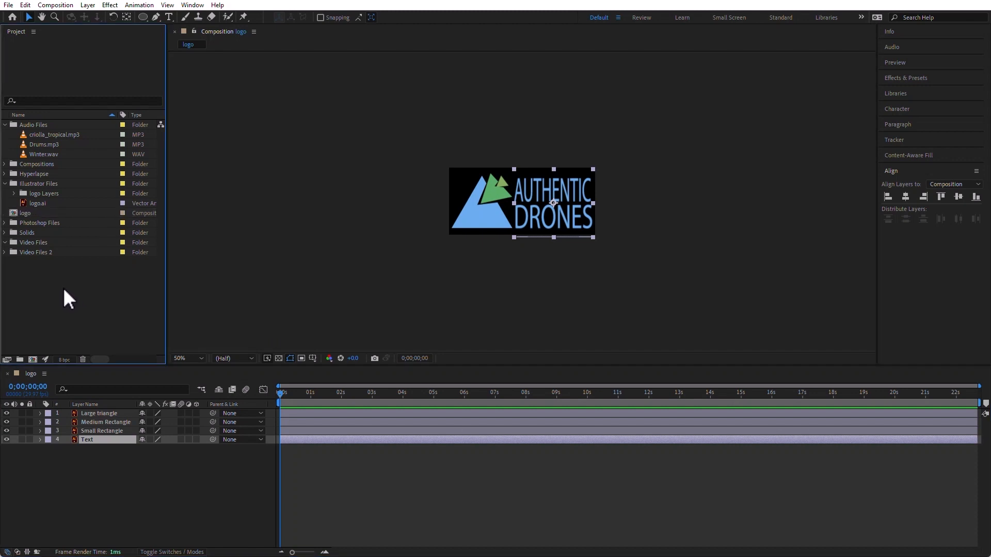
pyautogui.doubleClick(114, 279)
pyautogui.click(456, 153)
pyautogui.doubleClick(456, 152)
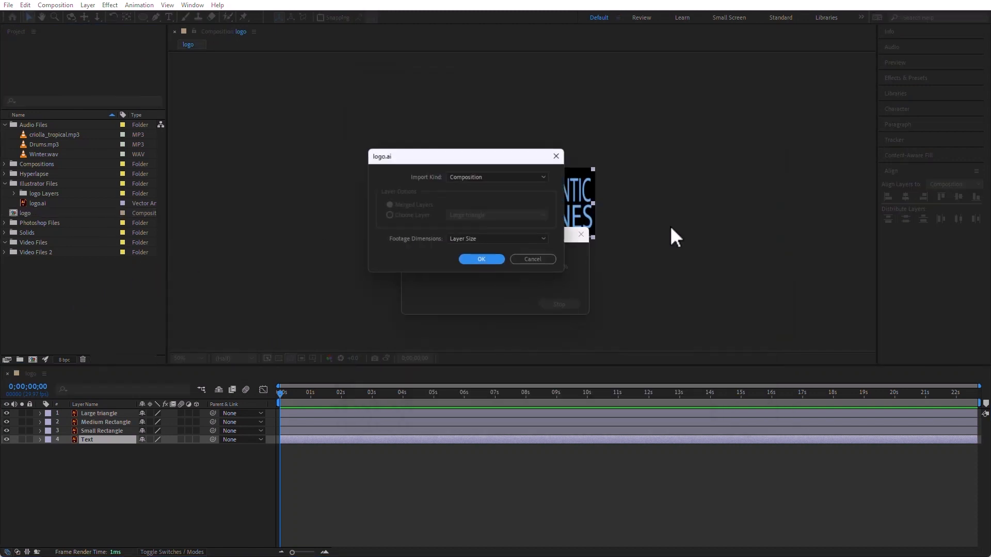
pyautogui.click(510, 239)
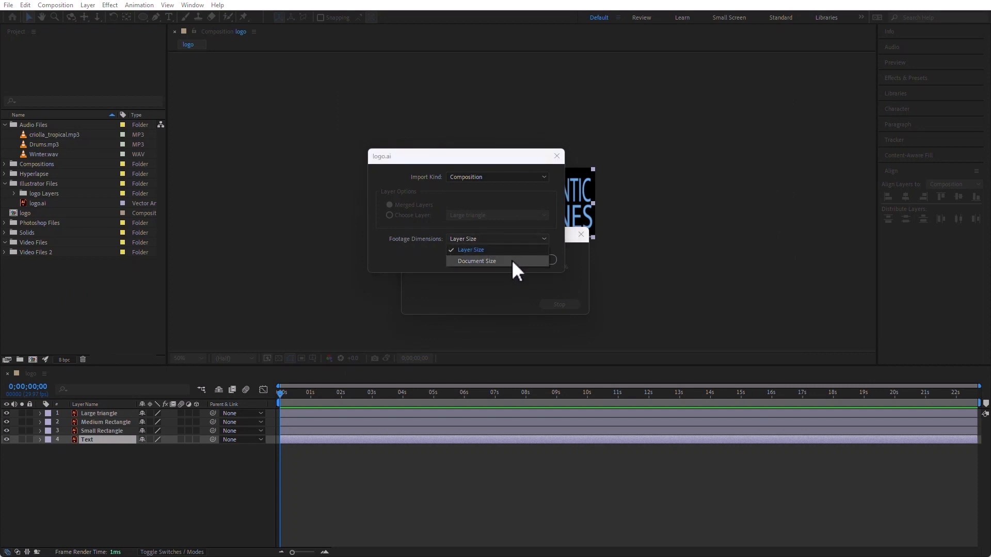
pyautogui.click(512, 259)
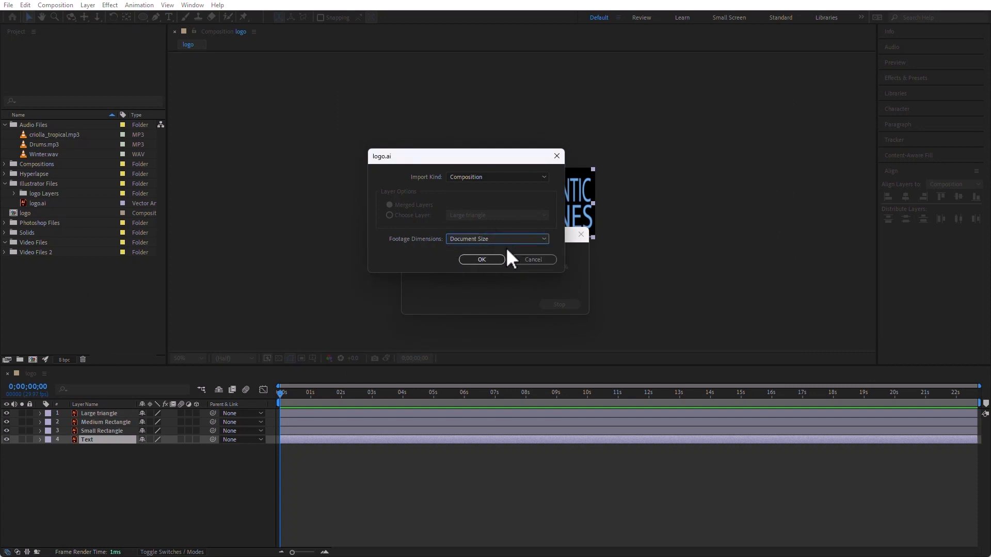
pyautogui.click(485, 259)
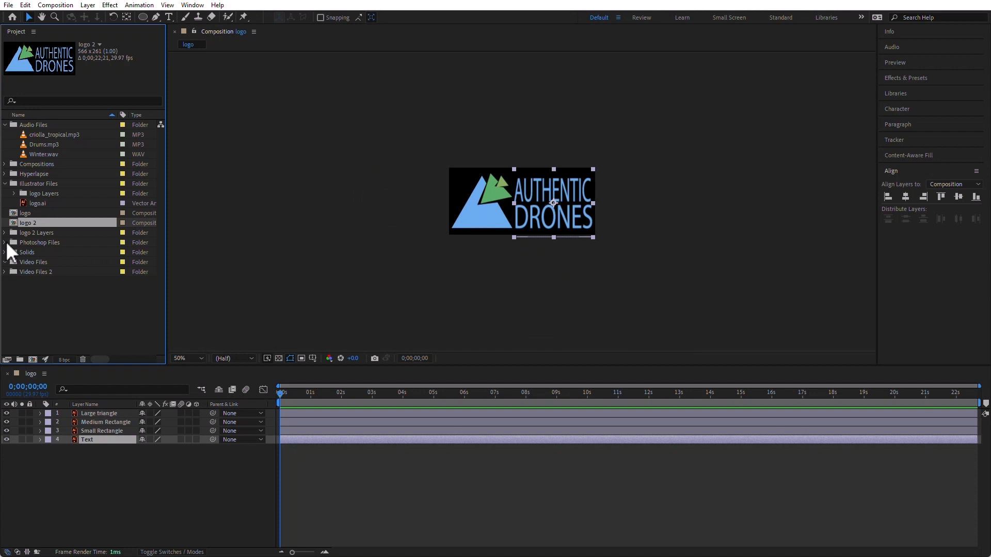
# - Open the logo 2 composition and examine the bounding box of each of its layers for comparison with the logo composition
pyautogui.doubleClick(12, 222)
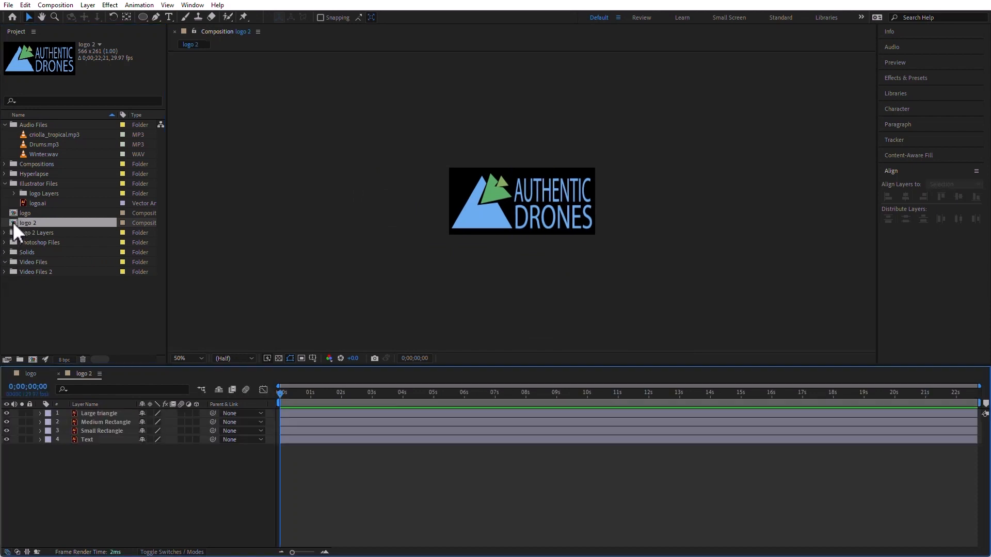
pyautogui.click(96, 440)
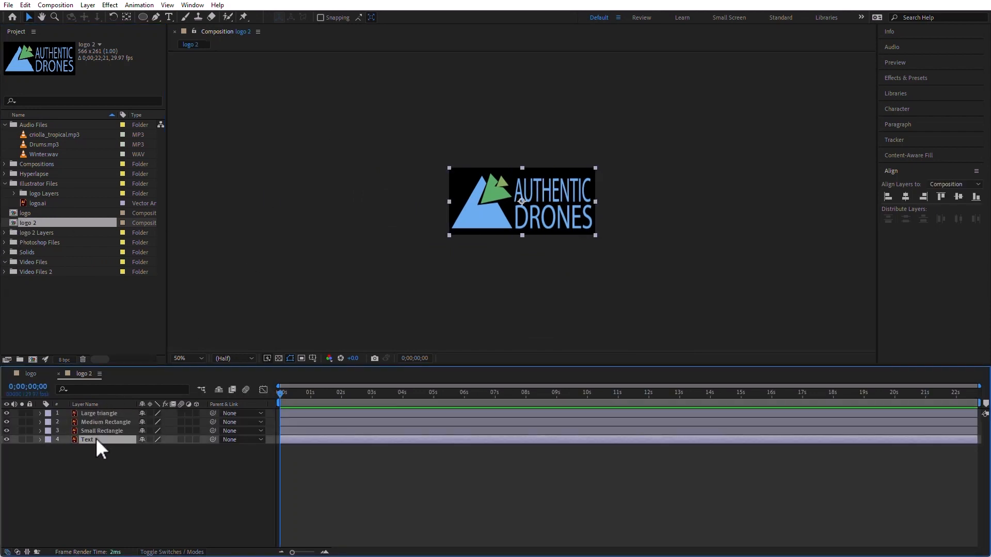
pyautogui.click(102, 431)
pyautogui.click(106, 422)
pyautogui.click(106, 414)
pyautogui.click(108, 423)
pyautogui.click(102, 438)
pyautogui.click(132, 507)
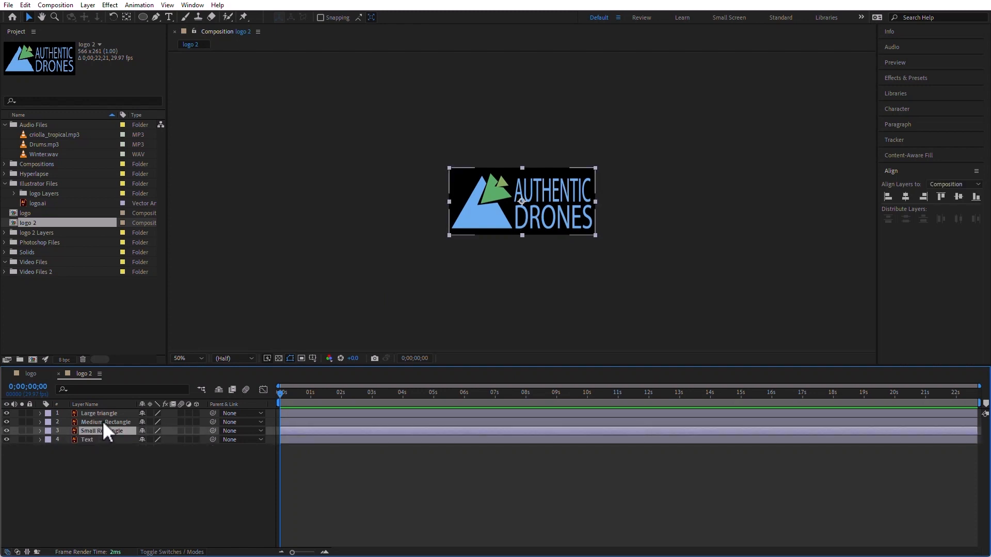
# - Start importing Vines.ai as Footage, trying the single layer Vines 05 before returning to Merged Layers
pyautogui.doubleClick(77, 326)
pyautogui.doubleClick(452, 166)
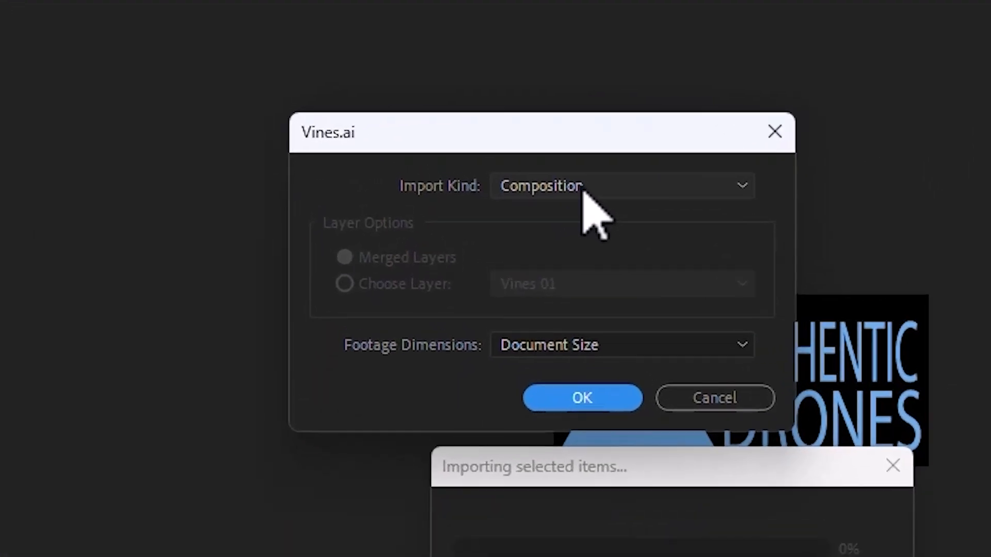
pyautogui.click(617, 187)
pyautogui.click(614, 213)
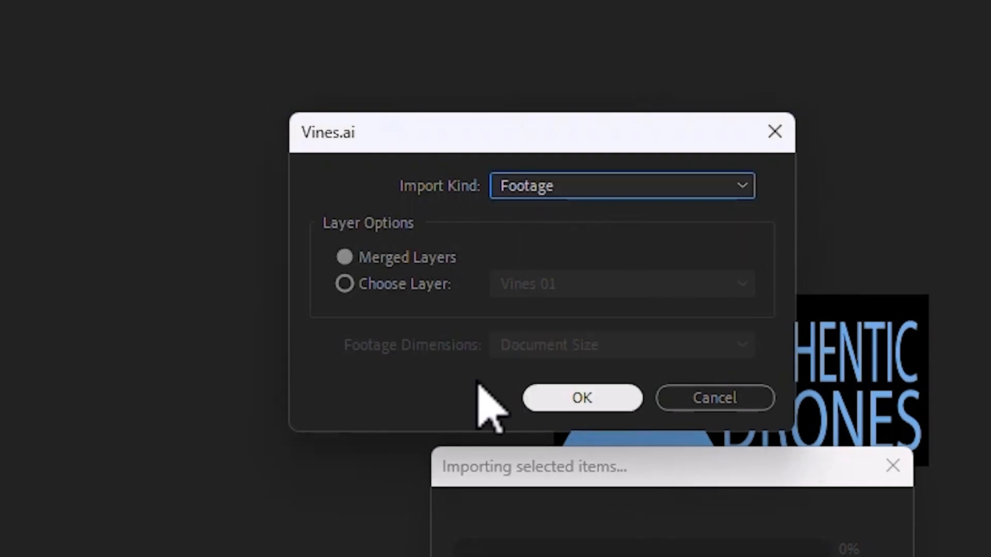
pyautogui.click(360, 285)
pyautogui.click(681, 285)
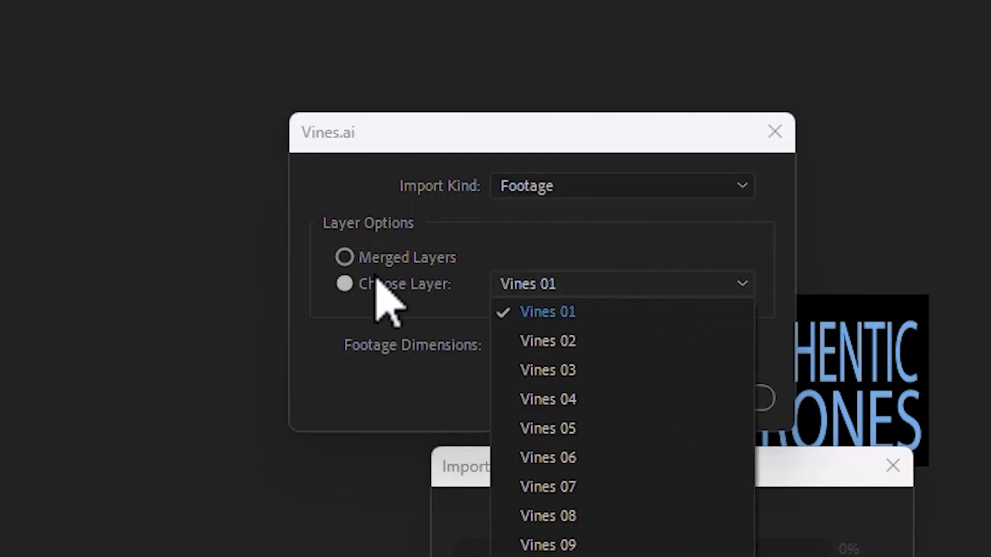
pyautogui.click(594, 443)
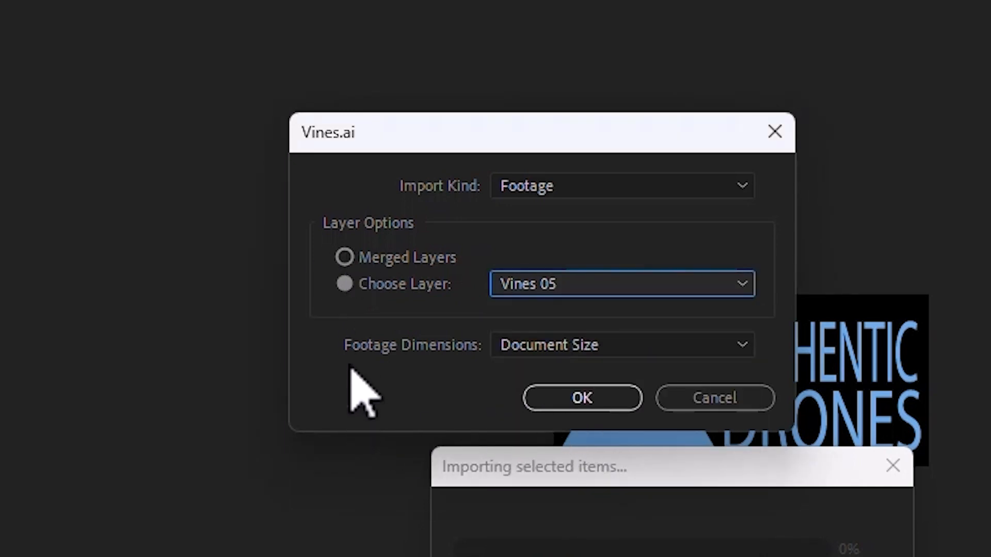
pyautogui.click(345, 258)
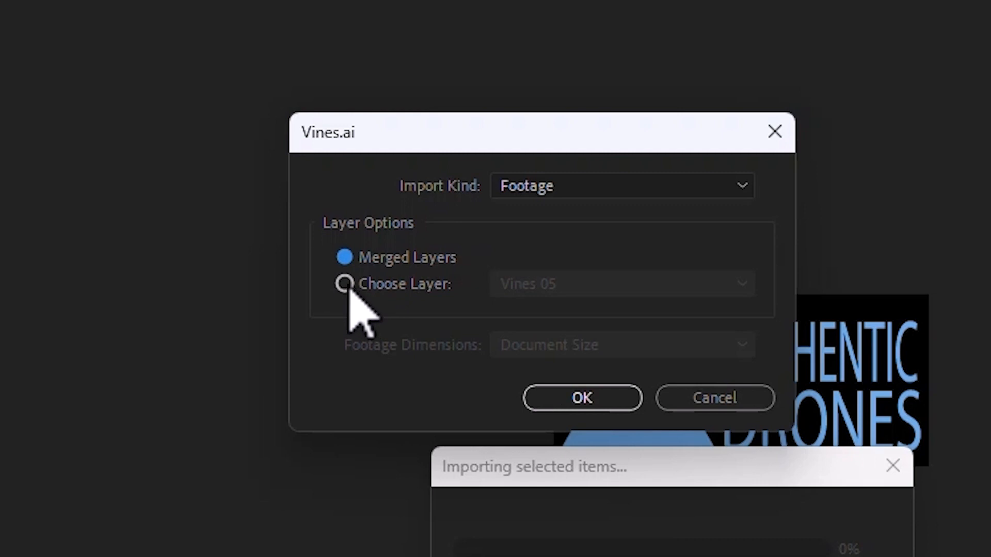
# - Switch the Vines.ai import kind to Composition, examine the Footage Dimensions options, and abandon the import
pyautogui.click(580, 190)
pyautogui.click(604, 246)
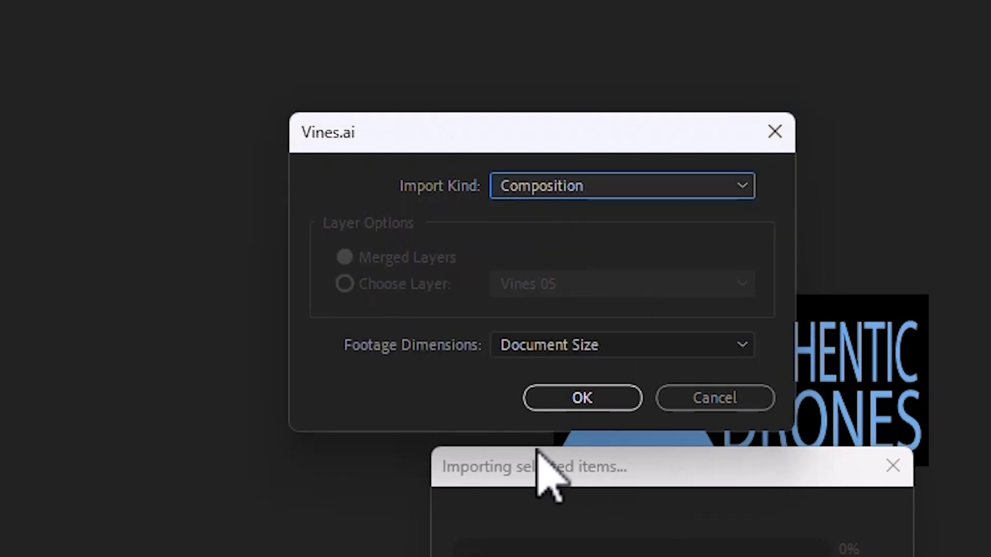
pyautogui.click(695, 355)
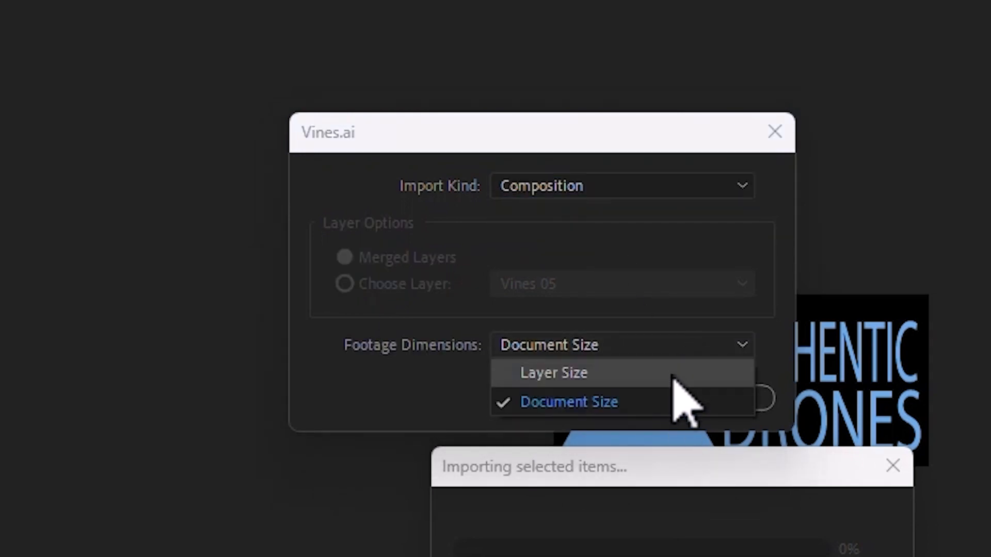
pyautogui.click(402, 393)
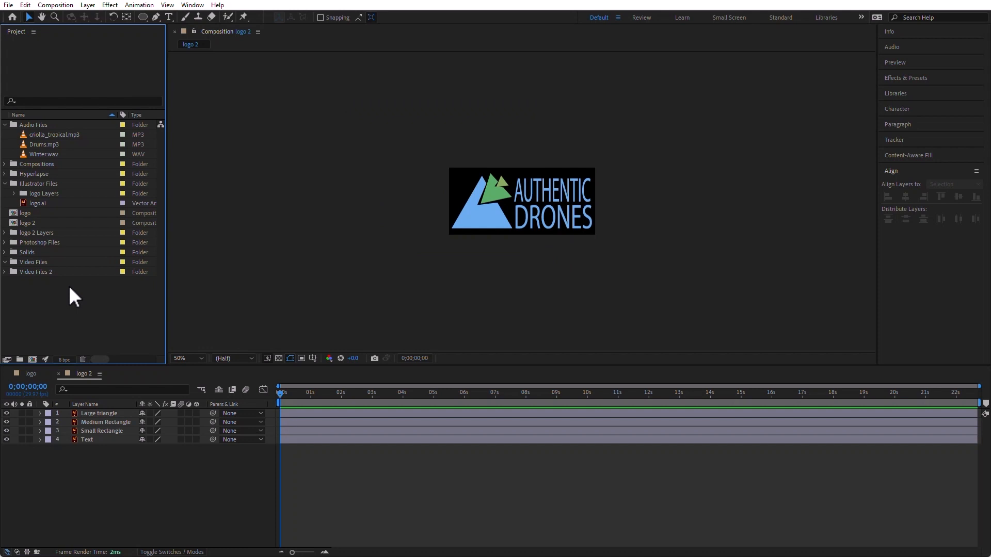
# - Revert the project to its last saved version and expand the Photoshop Files folder
pyautogui.click(8, 6)
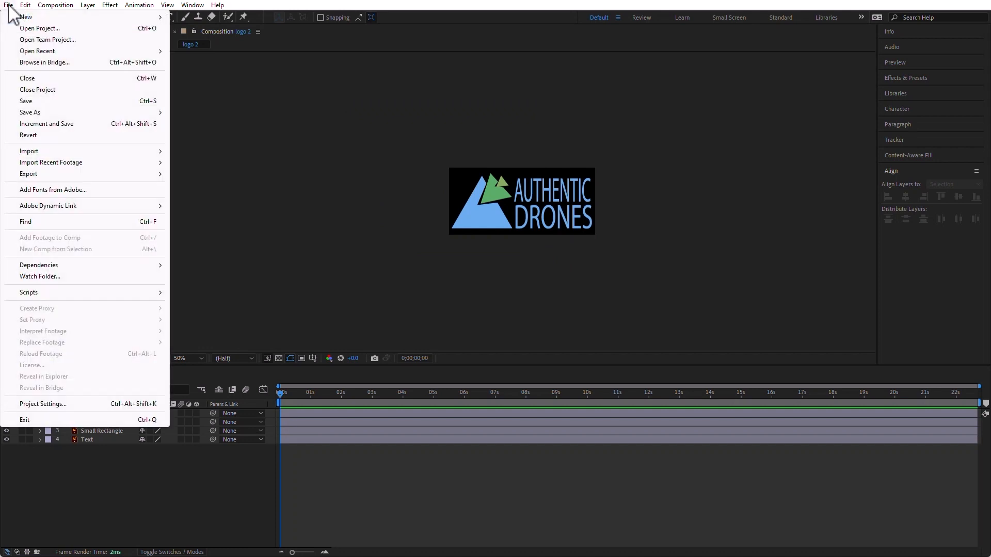
pyautogui.click(41, 136)
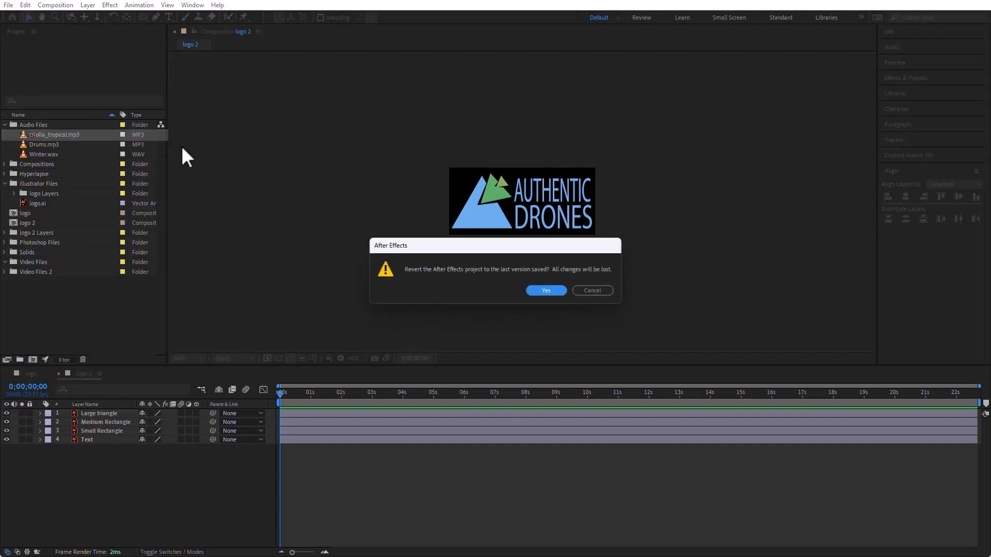
pyautogui.click(541, 288)
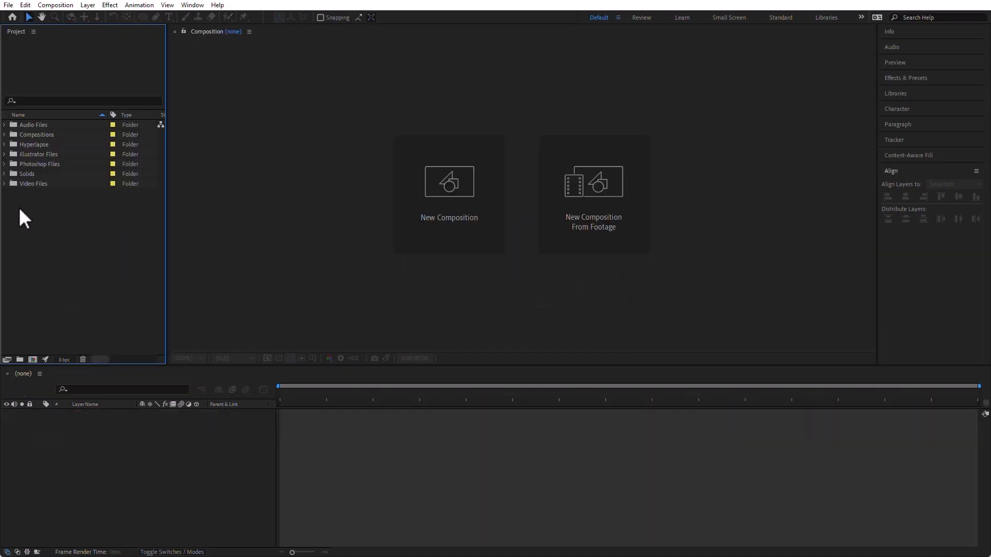
pyautogui.click(4, 163)
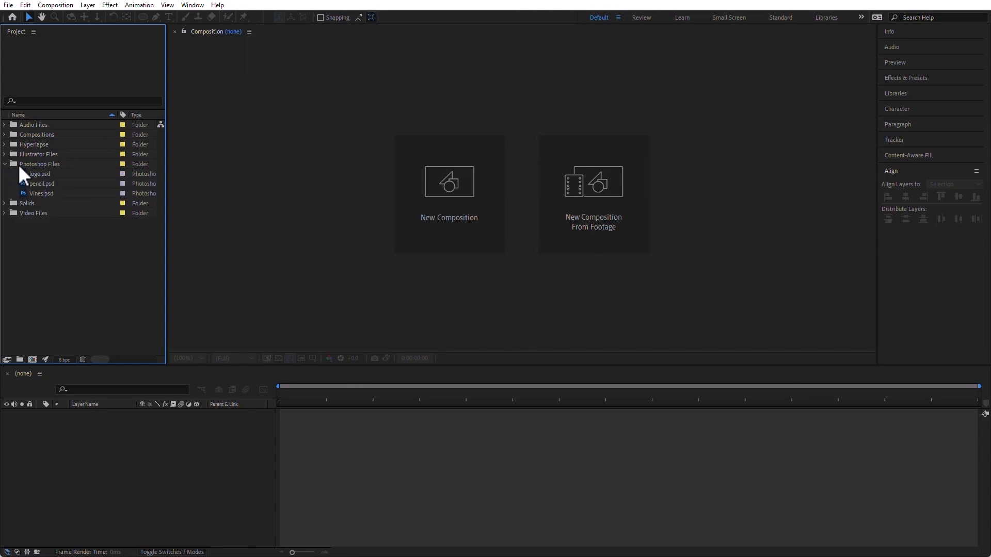
# - Start importing logo.psd from the Photoshop Files folder of the exercise files
pyautogui.doubleClick(57, 270)
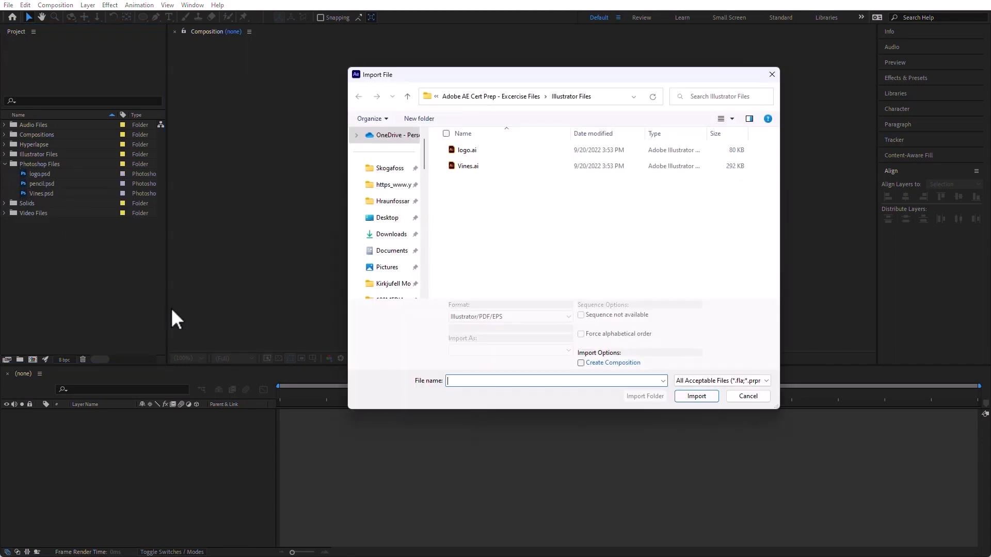
pyautogui.click(521, 97)
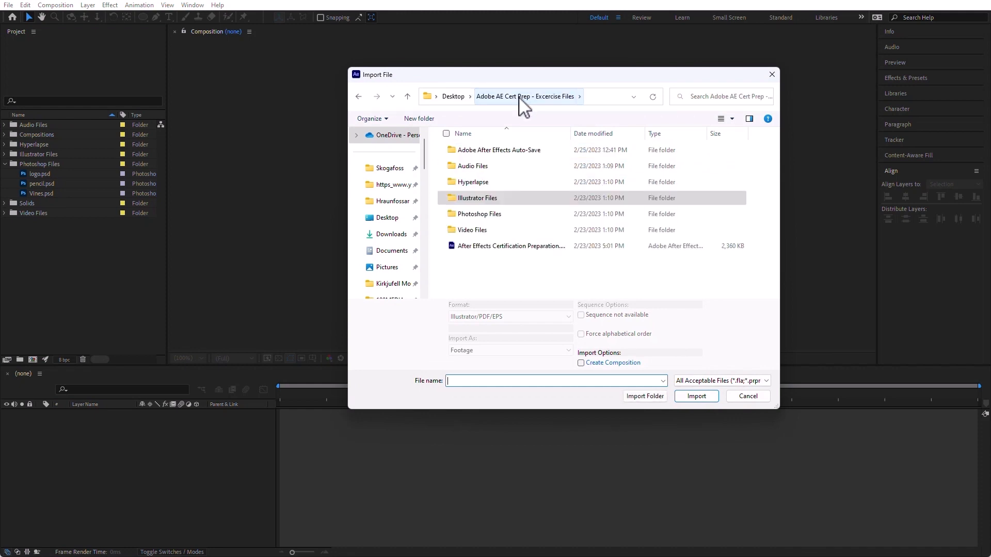
pyautogui.doubleClick(454, 194)
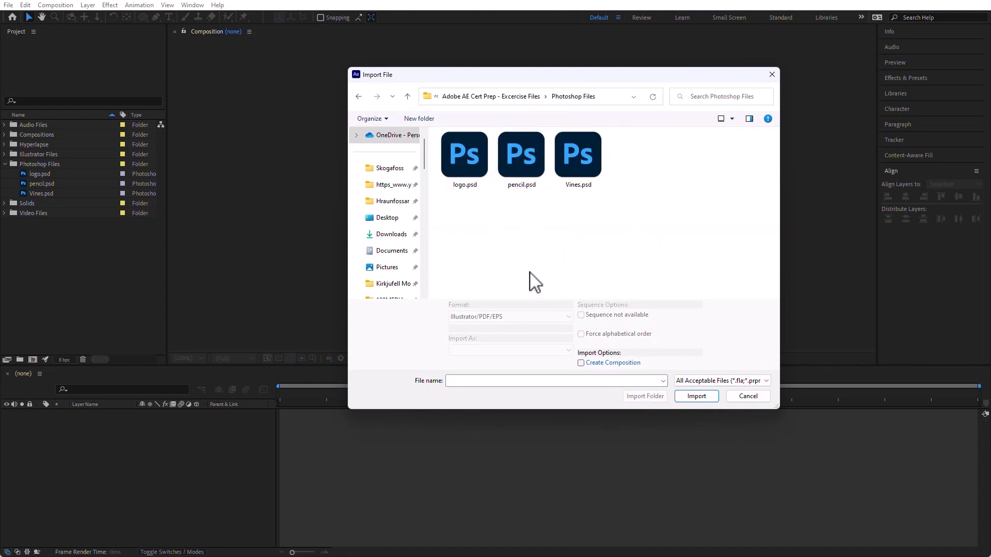
pyautogui.doubleClick(469, 152)
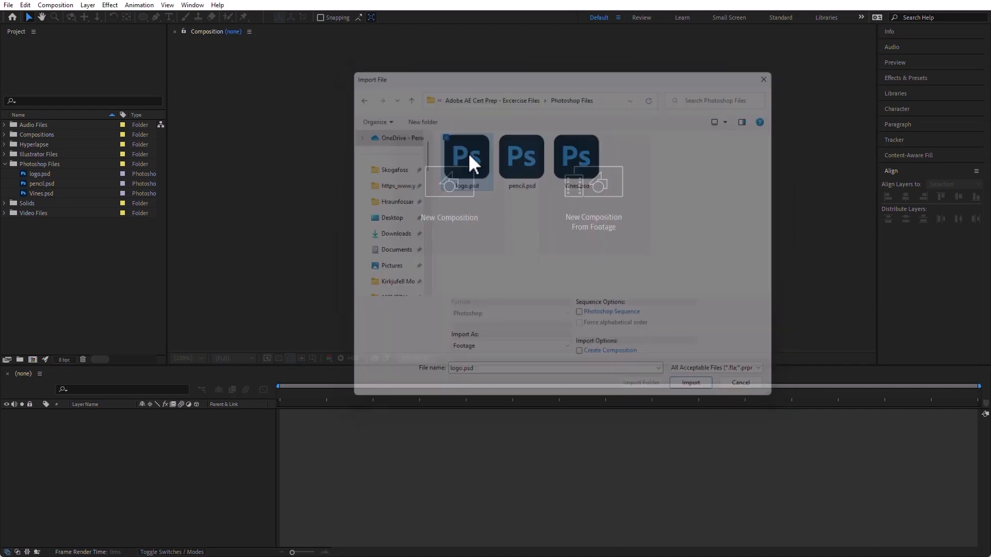
pyautogui.moveTo(806, 418); pyautogui.dragTo(502, 135)
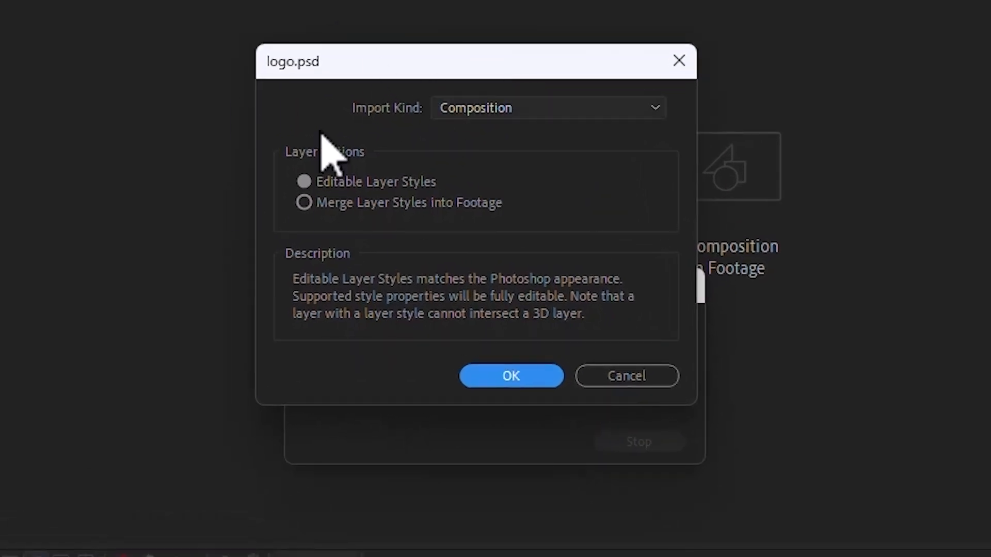
# - Switch the logo.psd import kind to Footage, select Choose Layer, and examine the individual layers on offer
pyautogui.click(553, 115)
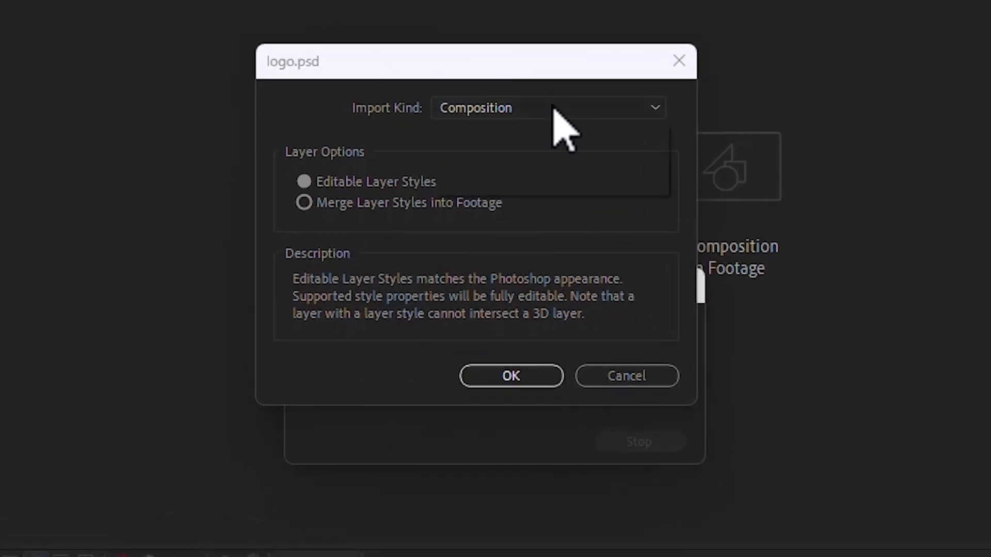
pyautogui.click(547, 132)
pyautogui.click(328, 209)
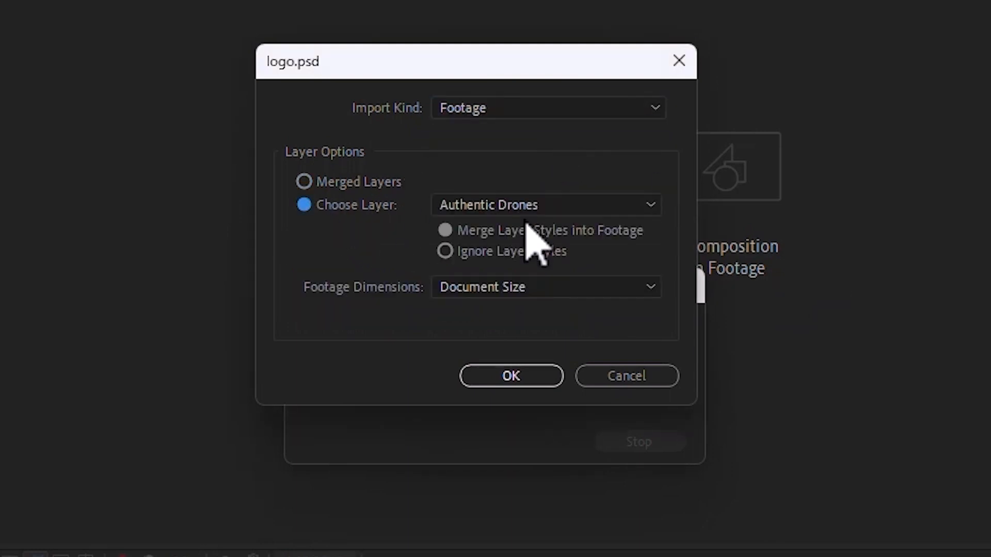
pyautogui.click(545, 207)
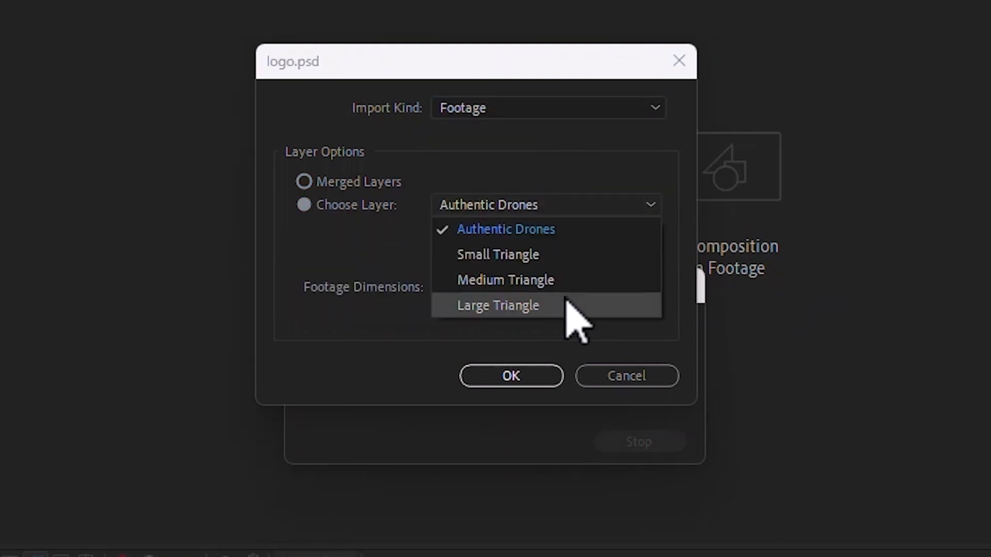
pyautogui.click(498, 202)
# - Import logo.psd as Composition - Retain Layer Sizes with Editable Layer Styles, after trying plain Composition and Merge Layer Styles into Footage
pyautogui.click(538, 107)
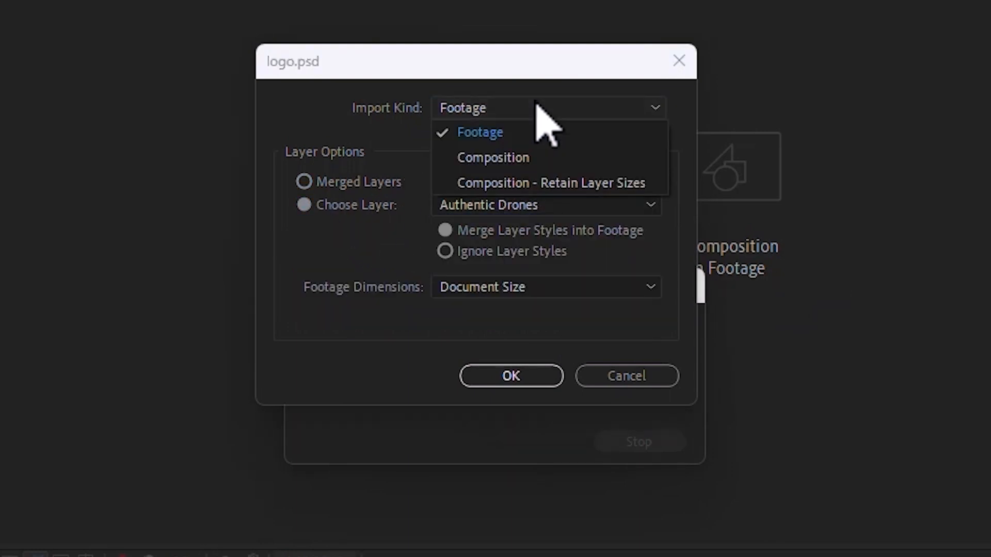
pyautogui.click(535, 157)
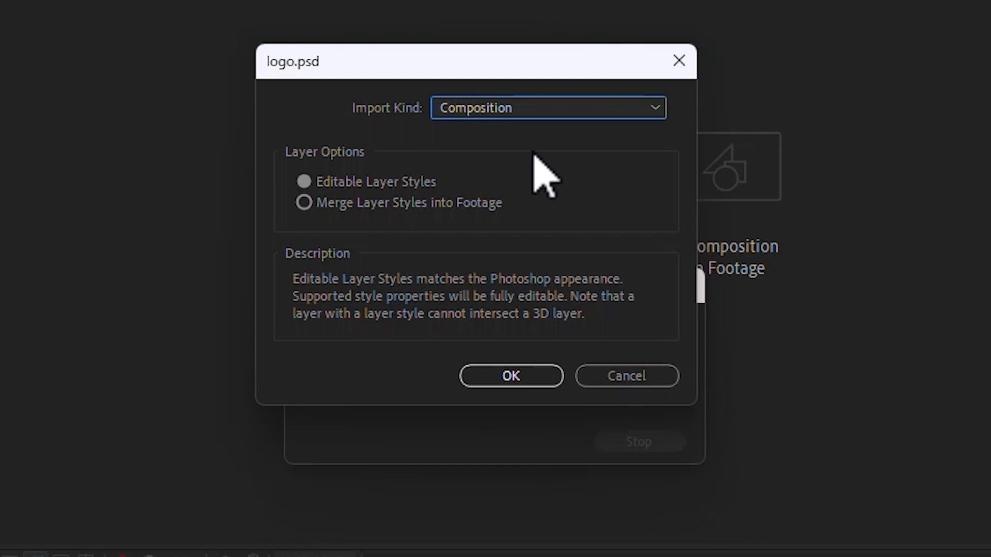
pyautogui.click(522, 108)
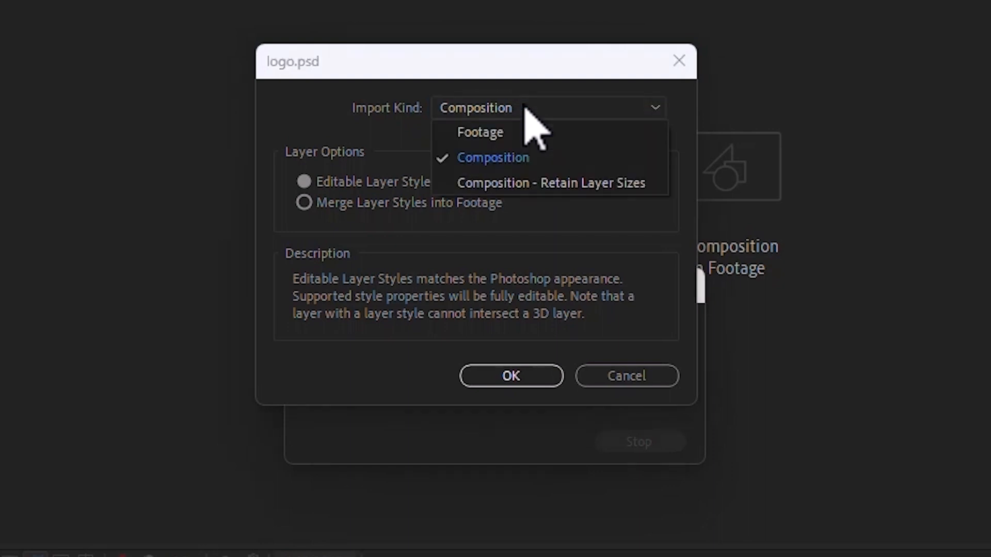
pyautogui.click(621, 185)
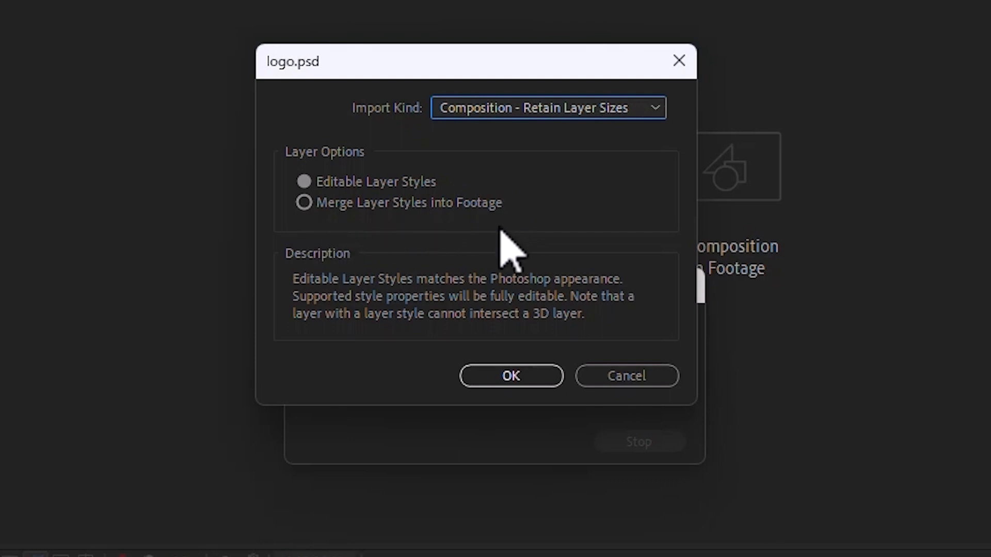
pyautogui.click(316, 205)
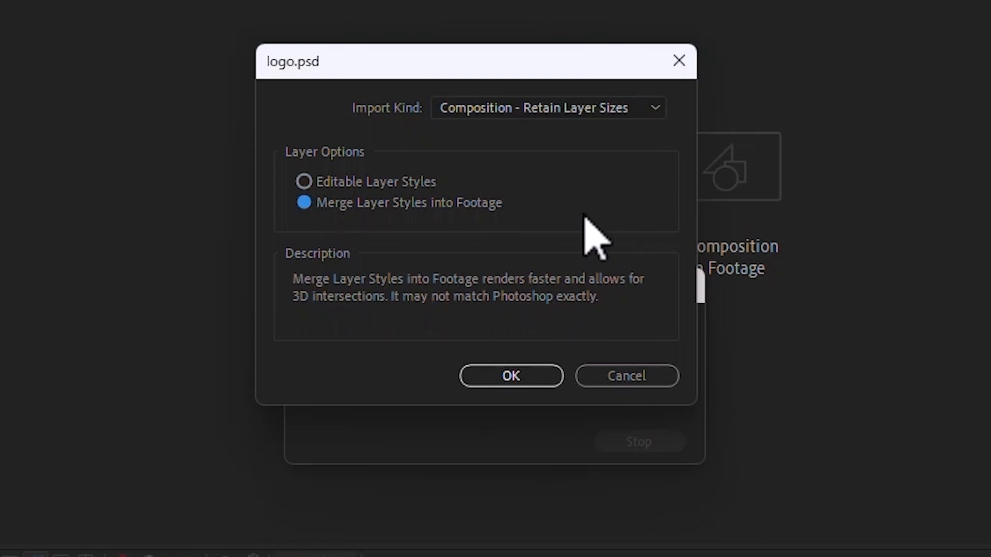
pyautogui.click(312, 183)
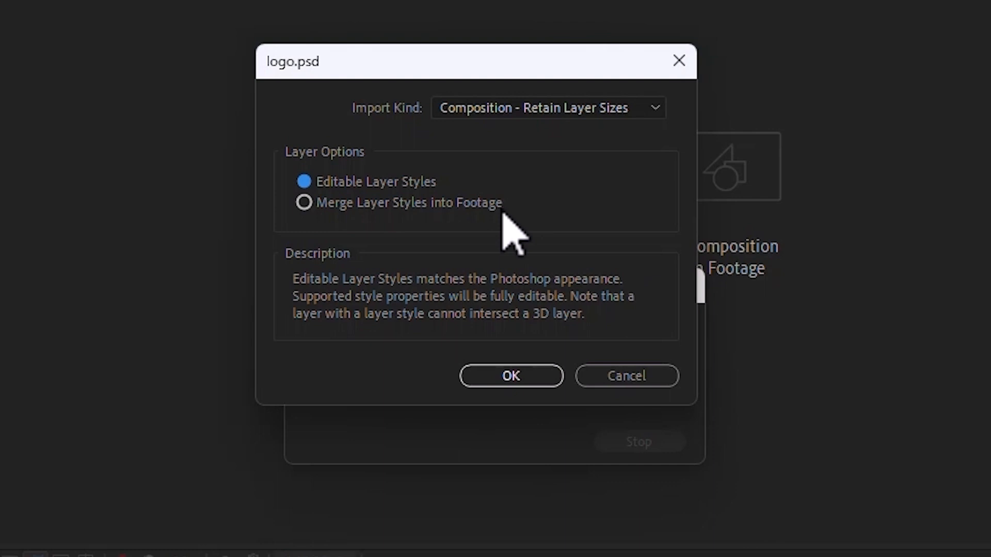
pyautogui.click(497, 108)
pyautogui.click(520, 177)
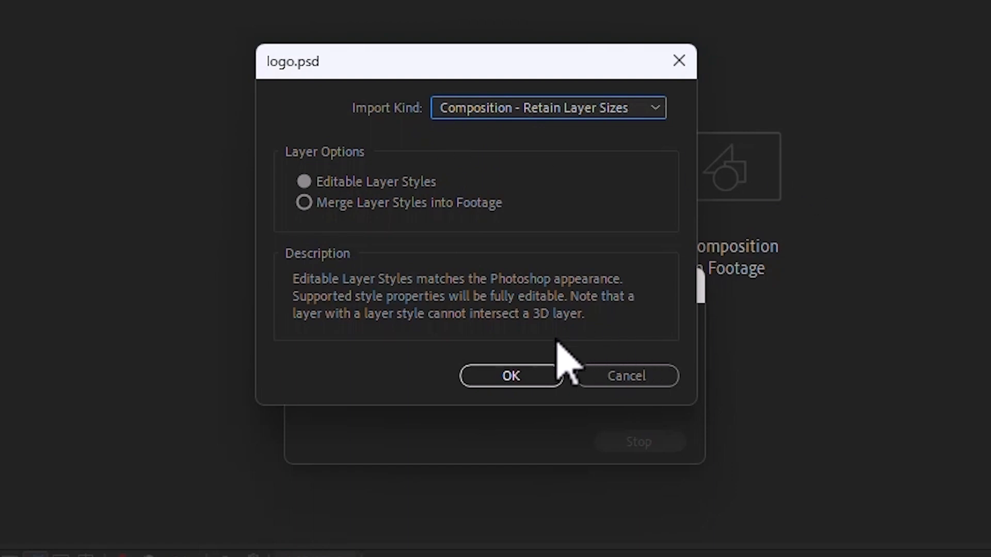
pyautogui.click(523, 379)
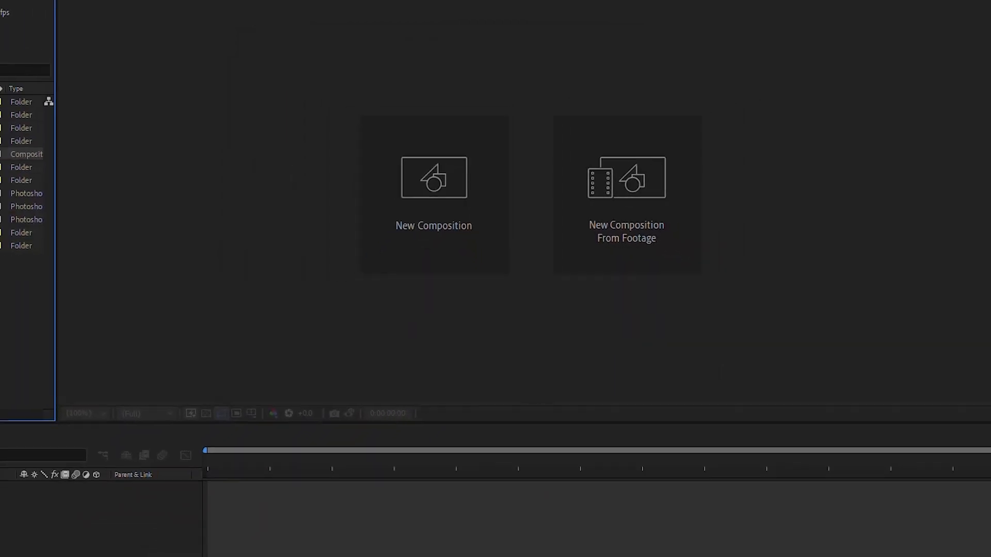
# - Open the logo composition made from logo.psd and examine the bounding box of each of its four layers
pyautogui.doubleClick(32, 162)
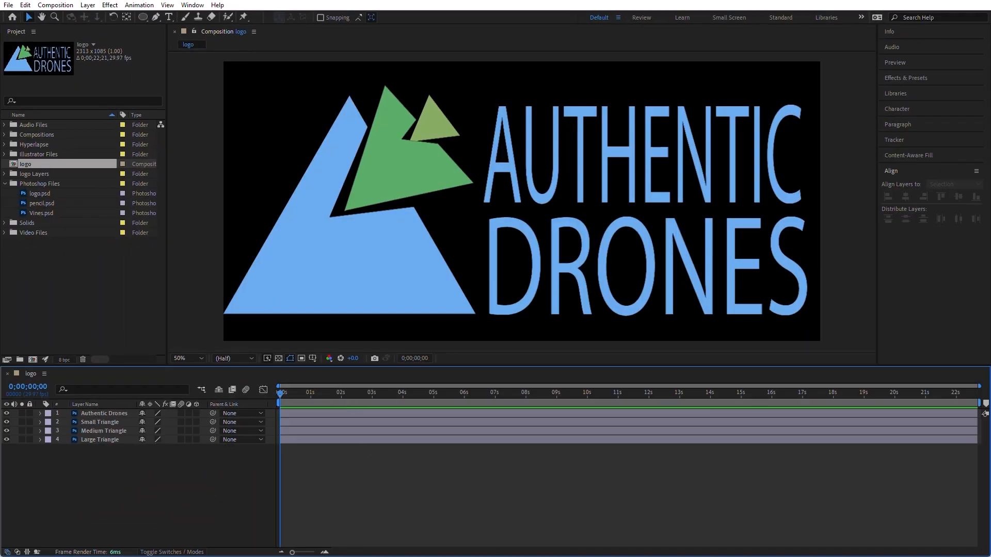
pyautogui.click(102, 413)
pyautogui.click(104, 422)
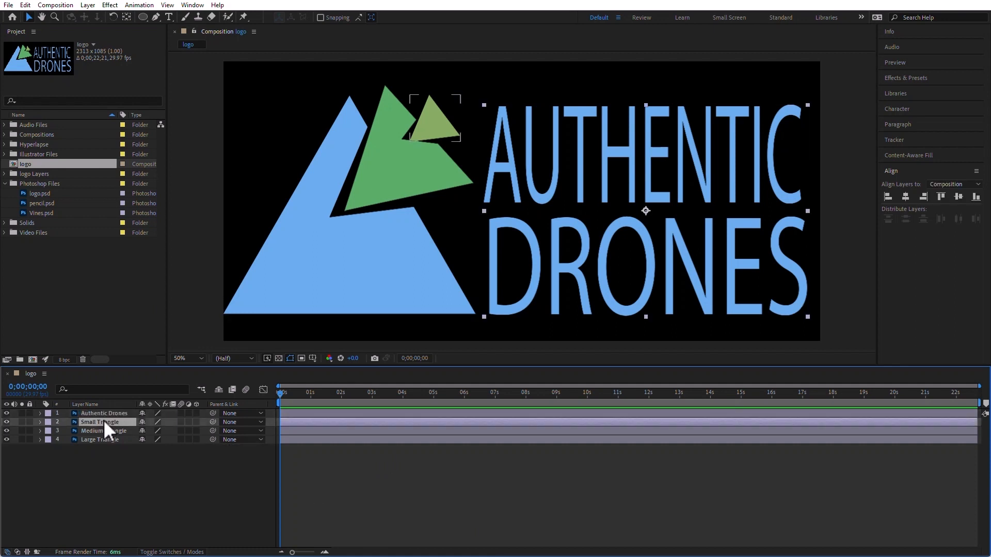
pyautogui.click(104, 431)
pyautogui.click(106, 439)
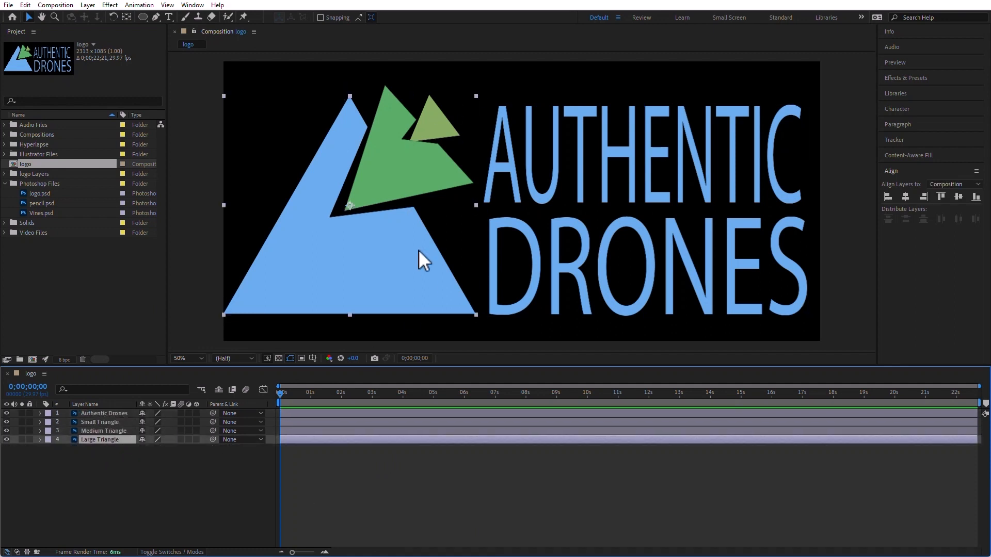
pyautogui.click(110, 431)
pyautogui.click(110, 422)
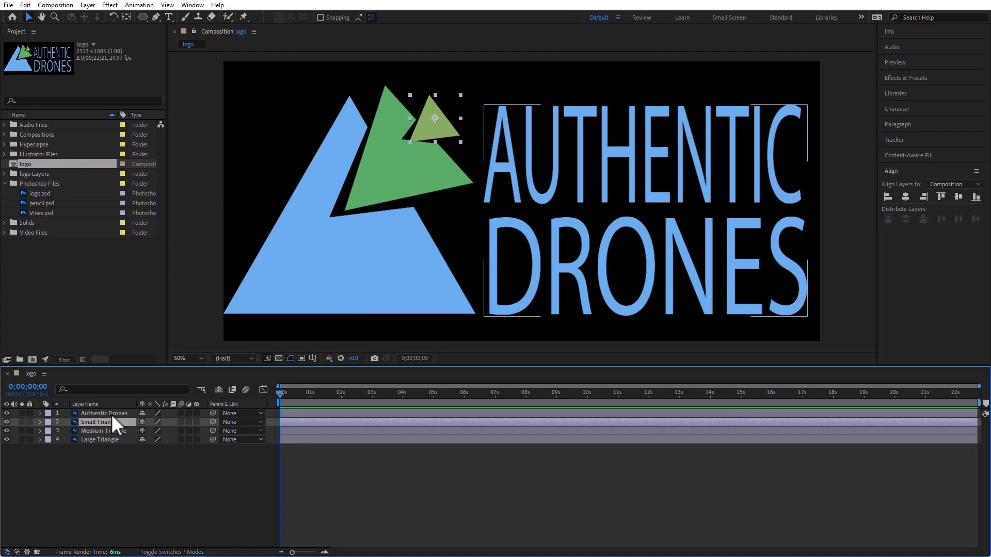
pyautogui.click(111, 414)
# - Import logo.psd a second time with the import kind Composition and Editable Layer Styles
pyautogui.click(88, 307)
pyautogui.doubleClick(93, 304)
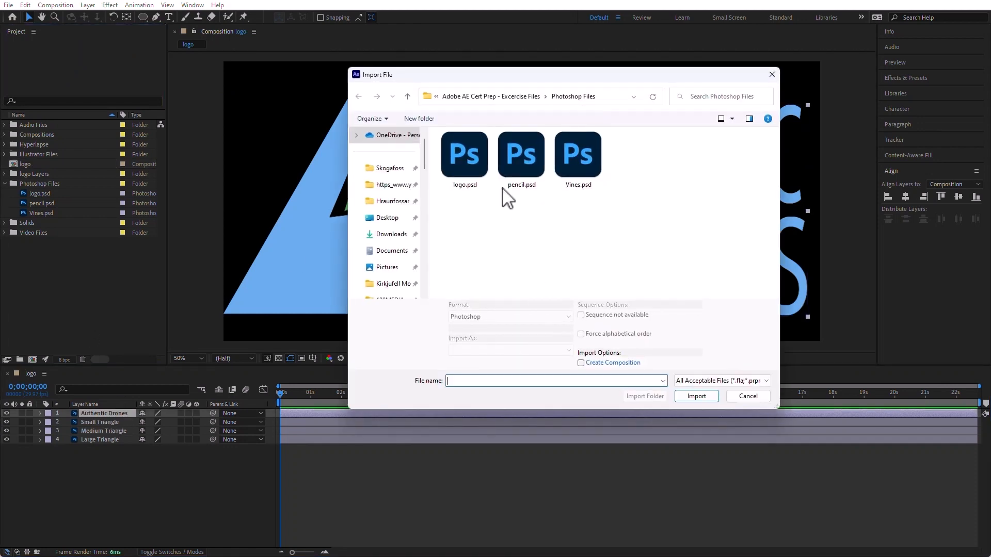
pyautogui.doubleClick(462, 157)
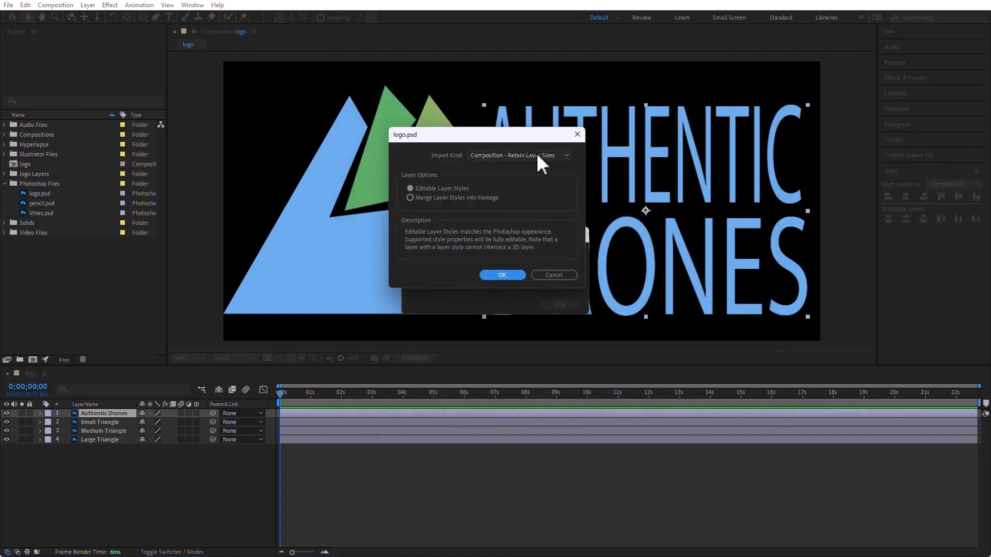
pyautogui.click(537, 155)
pyautogui.click(530, 176)
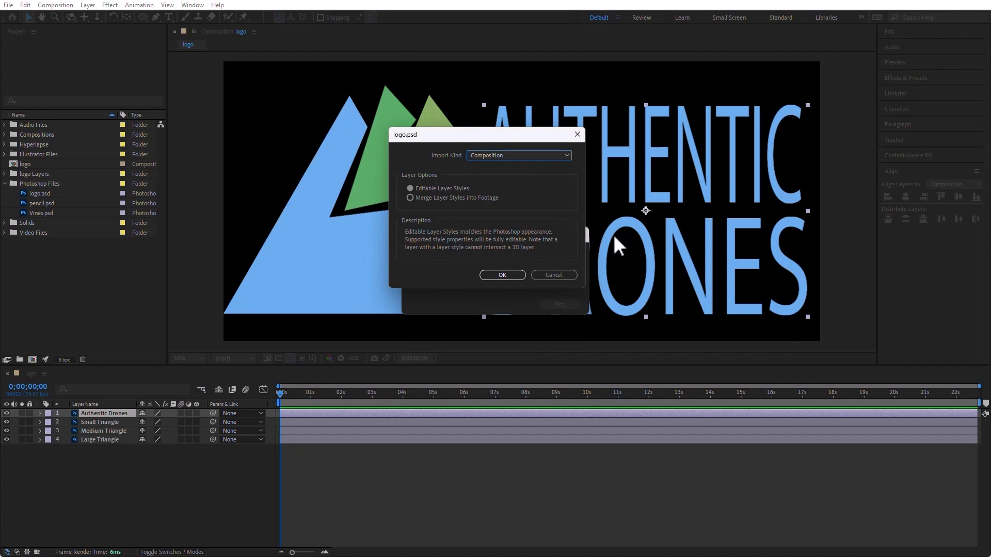
pyautogui.click(503, 275)
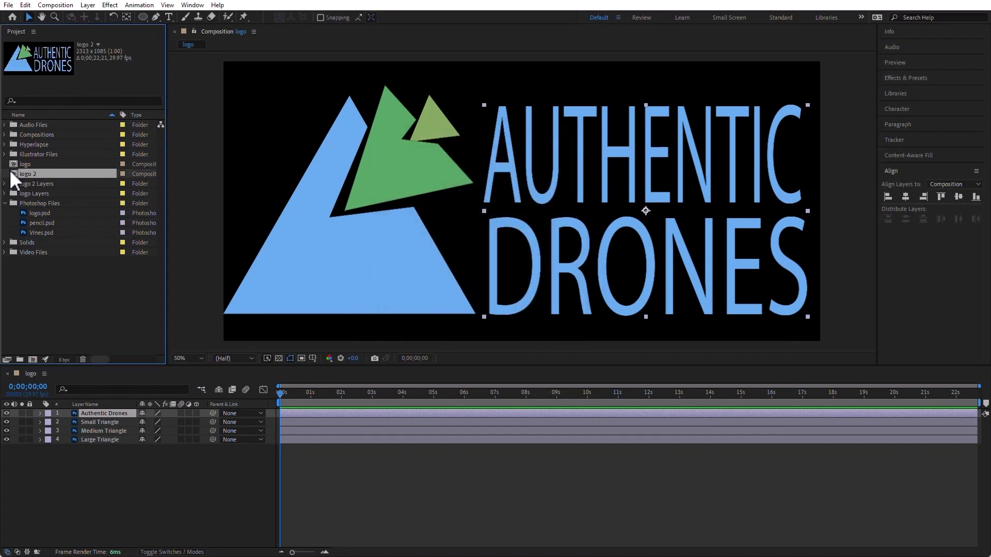
# - Open the logo 2 composition, select each layer in turn to compare its bounding box with the logo composition, and deselect everything
pyautogui.doubleClick(13, 172)
pyautogui.click(104, 440)
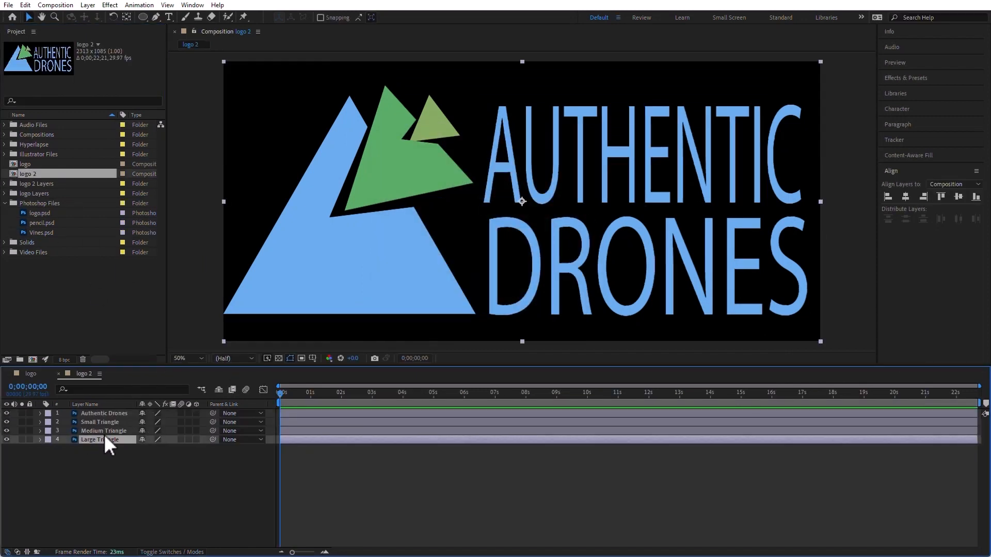
pyautogui.click(104, 431)
pyautogui.click(104, 422)
pyautogui.click(107, 414)
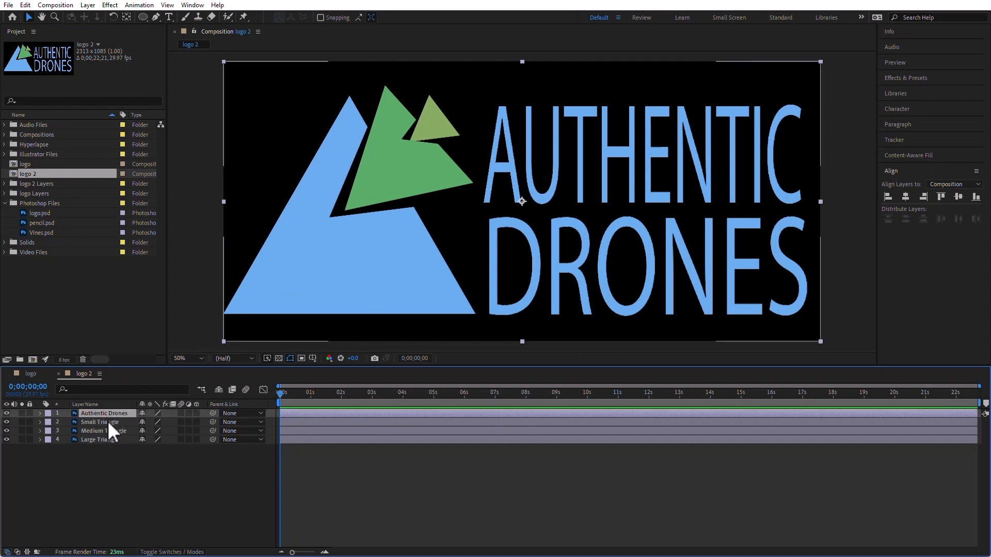
pyautogui.click(107, 423)
pyautogui.click(107, 430)
pyautogui.click(108, 439)
pyautogui.click(160, 507)
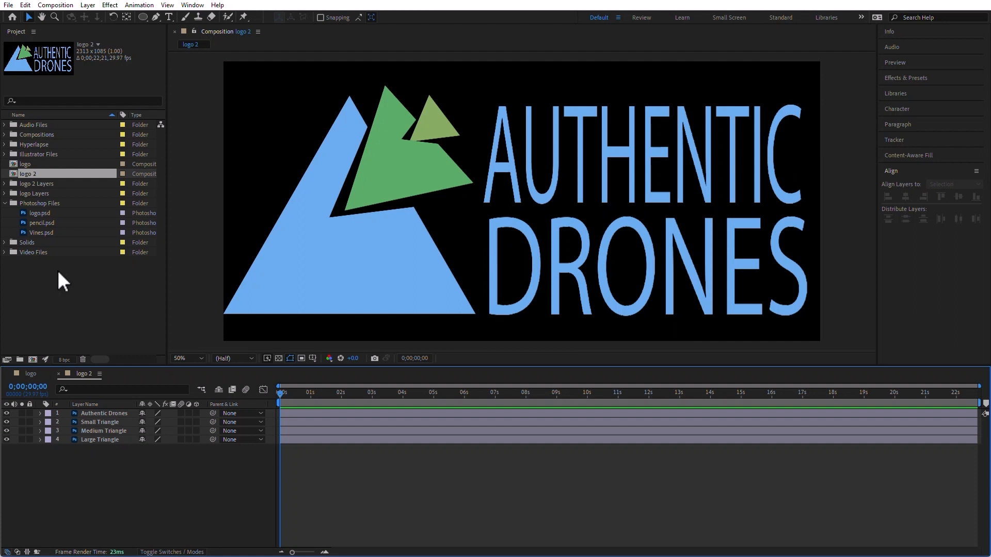
# - Import the Hyperlapse folder's images as an ImporterJPEG Sequence of footage, starting from HYPERLAPSE000.jpg
pyautogui.doubleClick(58, 289)
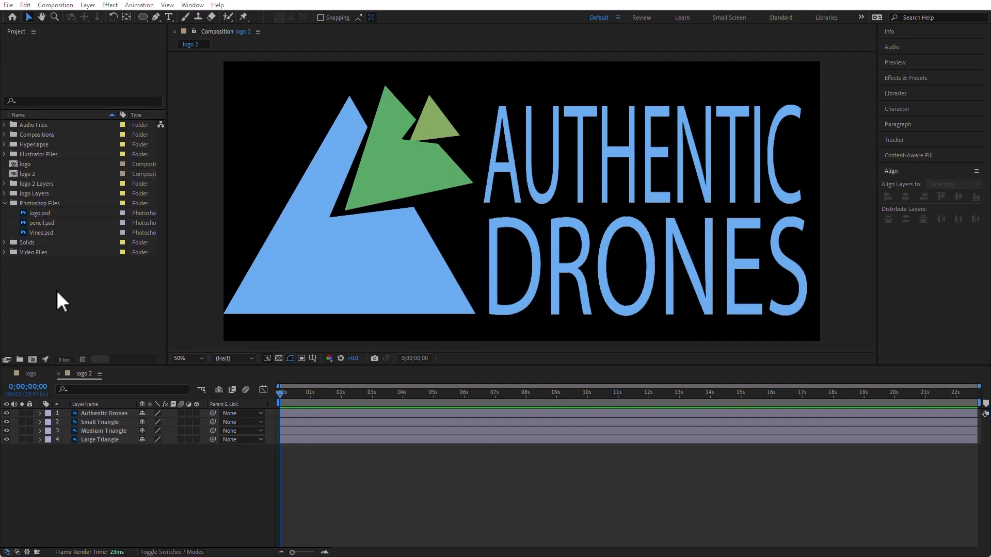
pyautogui.click(513, 97)
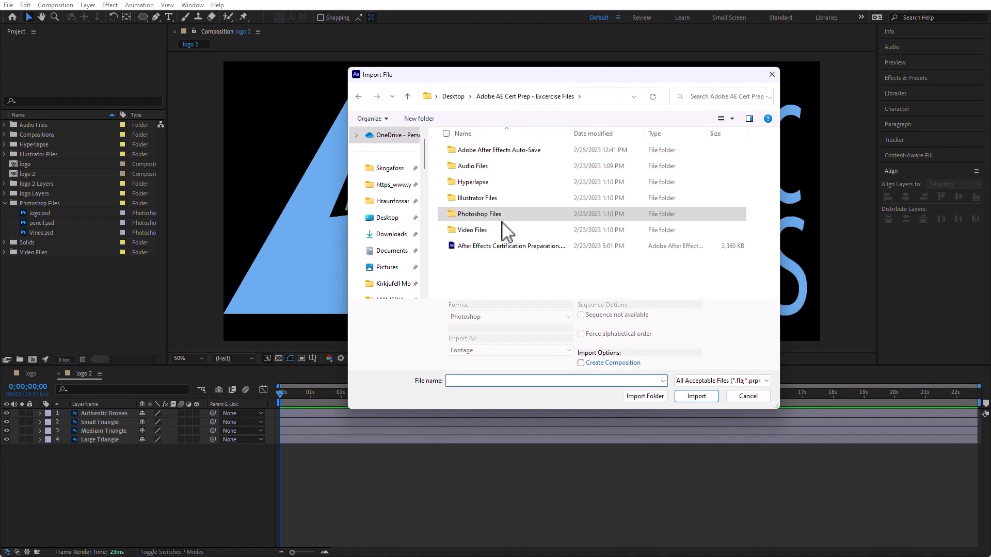
pyautogui.doubleClick(458, 184)
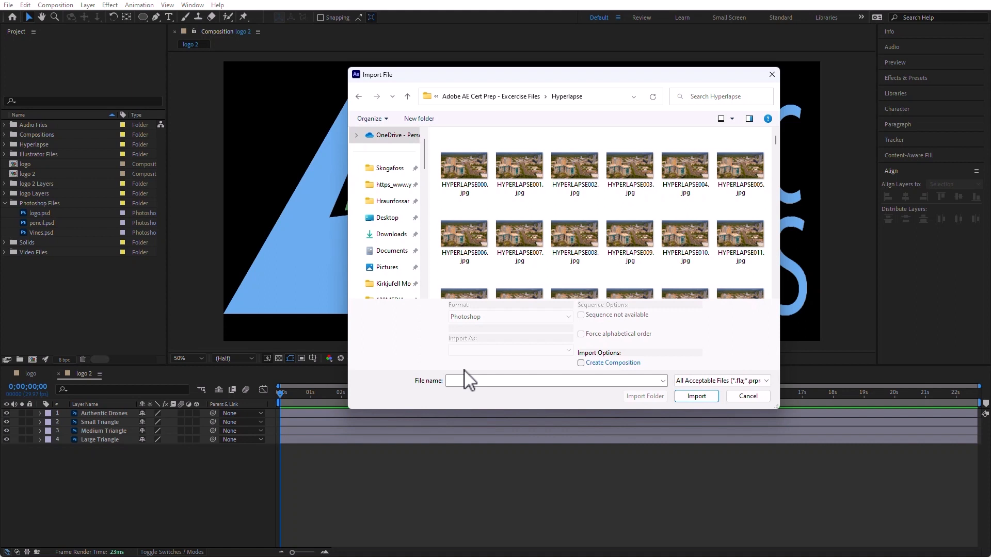
pyautogui.click(463, 162)
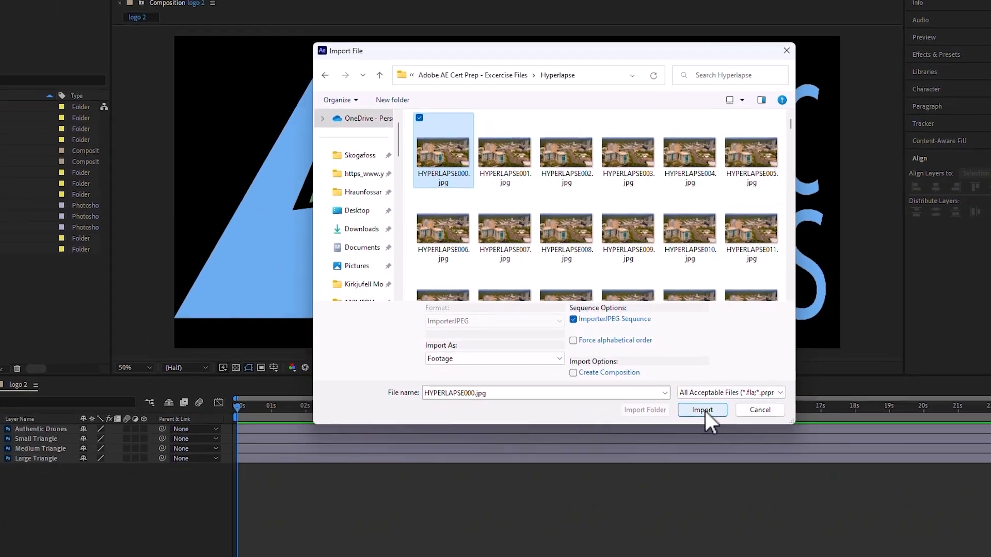
pyautogui.click(720, 451)
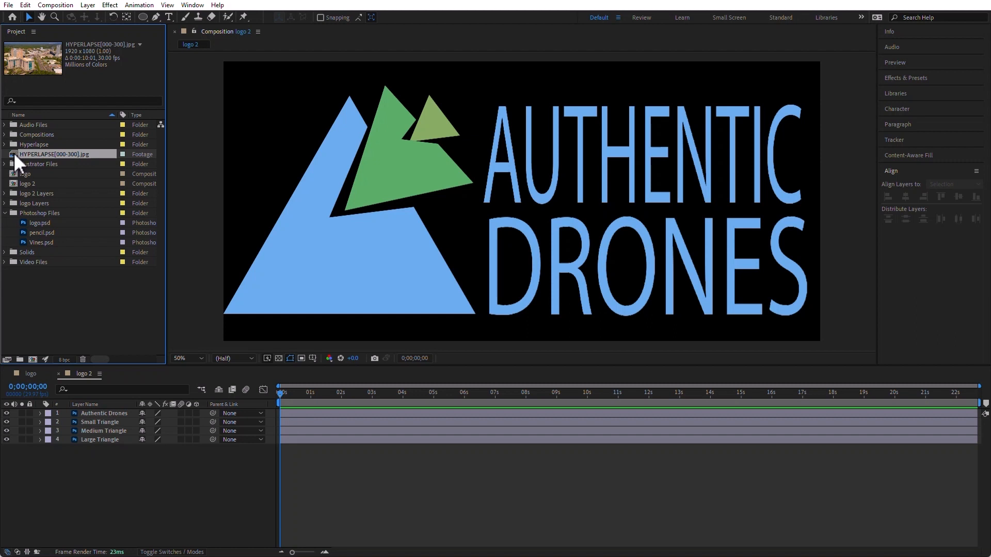
# - Create a new composition from the HYPERLAPSE[000-300].jpg sequence and preview its playback
pyautogui.rightClick(14, 153)
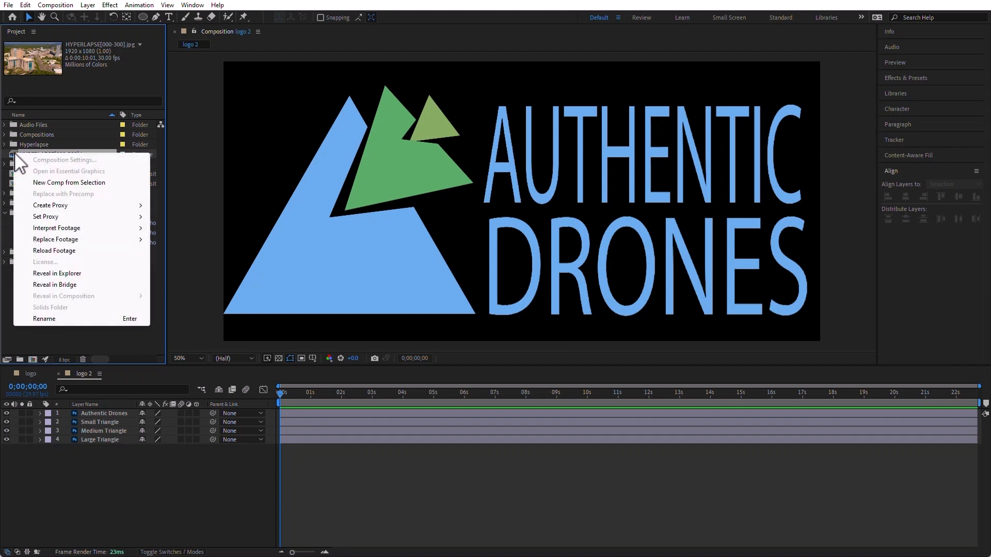
pyautogui.click(73, 183)
pyautogui.press('space')
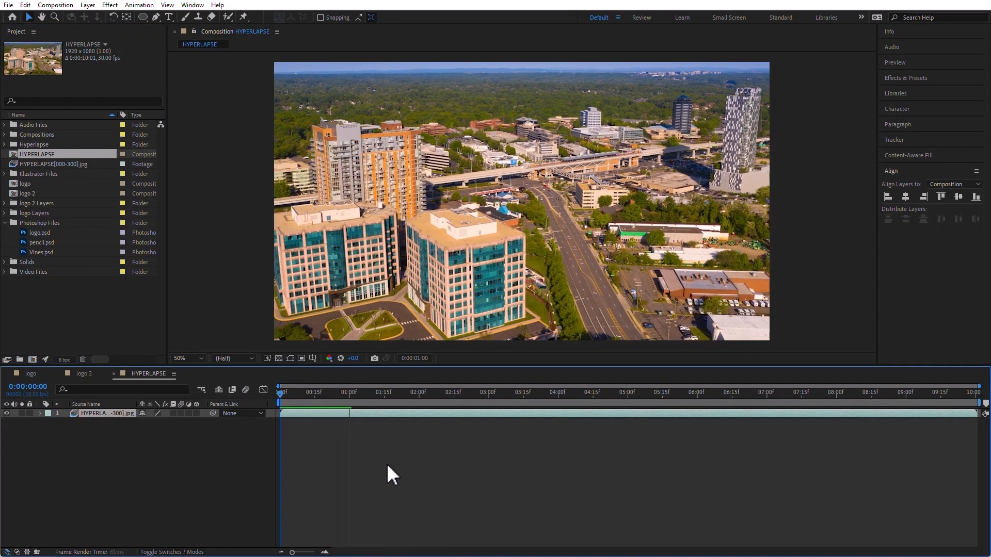
pyautogui.press('space')
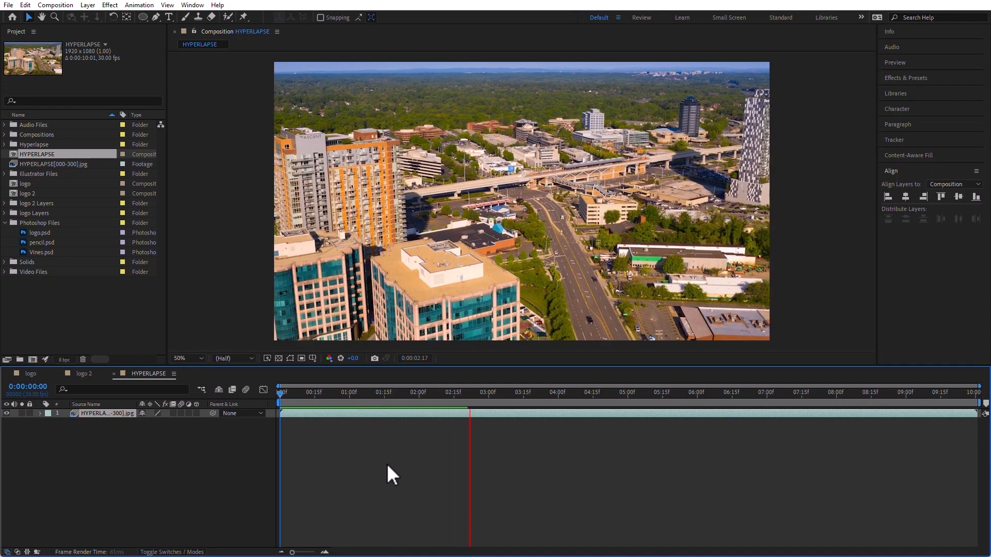
# - Stop the preview playback and park the current time at 0:00:02:21
pyautogui.press('space')
pyautogui.moveTo(478, 388); pyautogui.dragTo(467, 408)
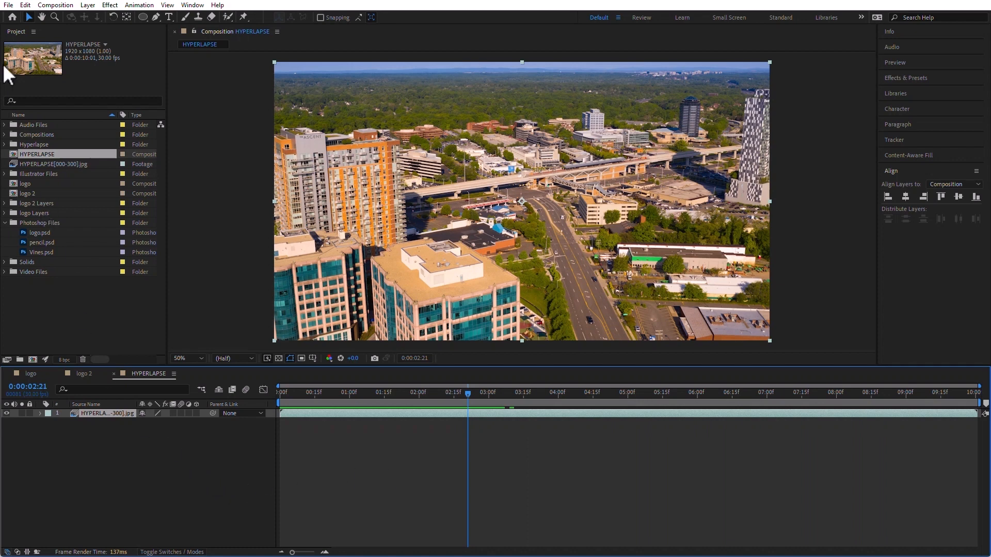
# - Add the Car on bridge video and the Waves illustration from the Creative Cloud library as layers in the HYPERLAPSE composition
pyautogui.click(8, 5)
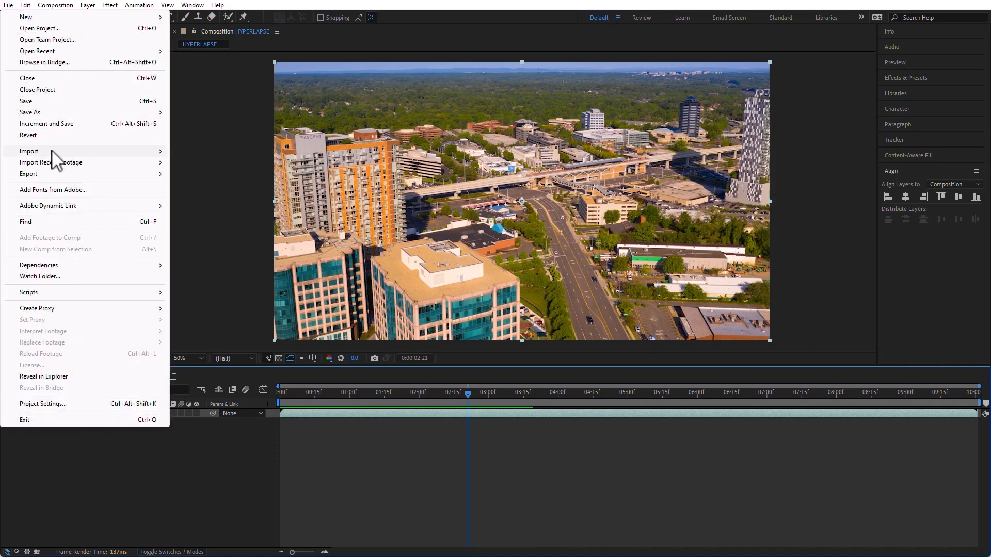
pyautogui.moveTo(54, 156)
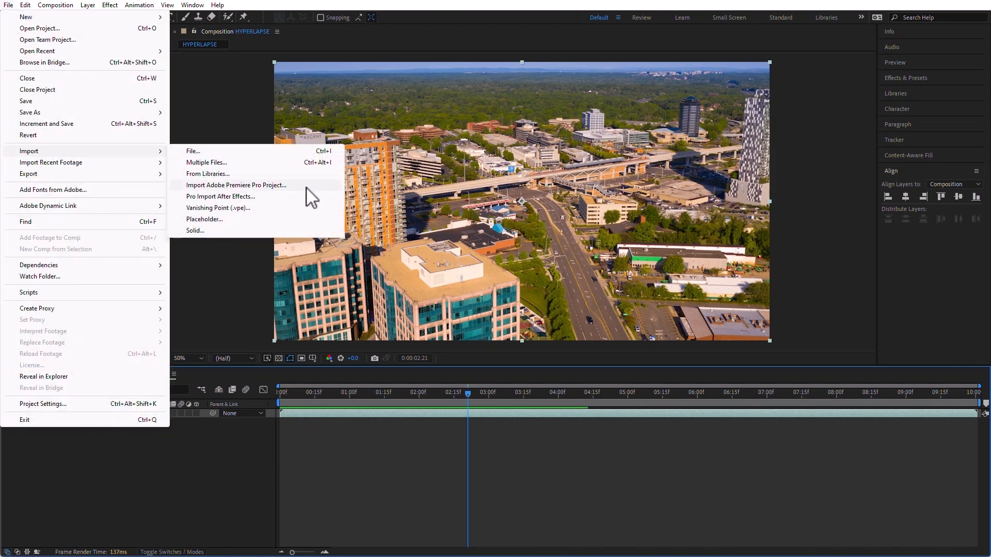
pyautogui.click(284, 173)
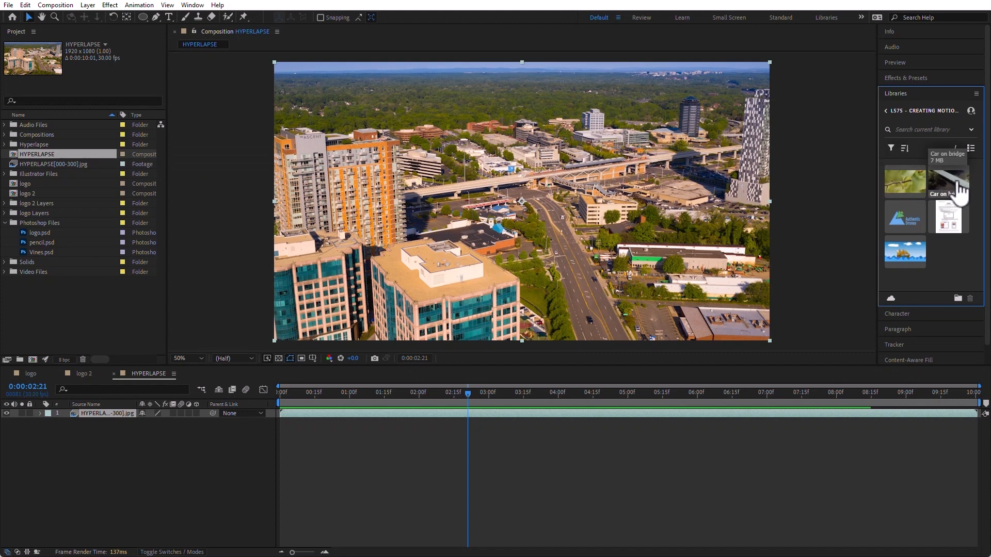
pyautogui.moveTo(952, 195); pyautogui.dragTo(392, 472)
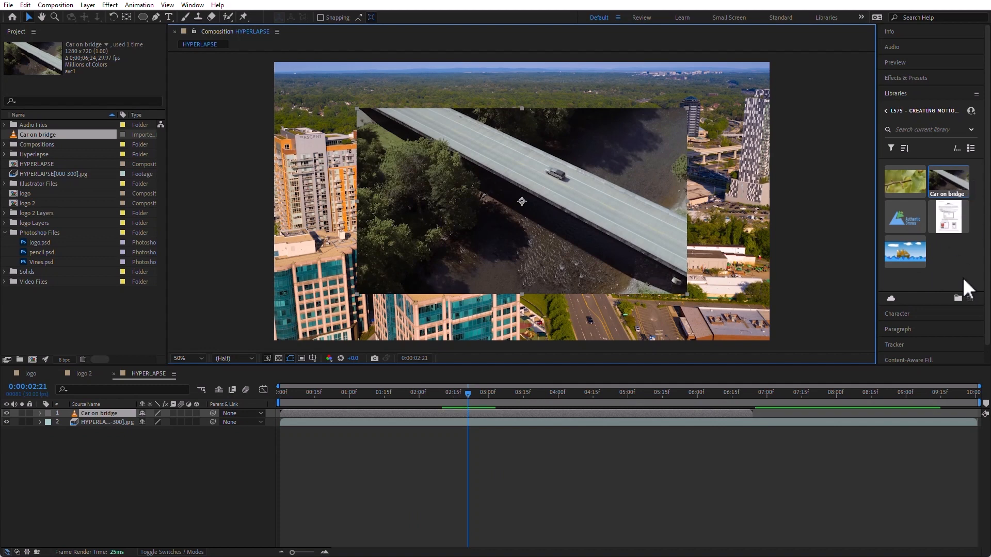
pyautogui.moveTo(903, 261); pyautogui.dragTo(393, 543)
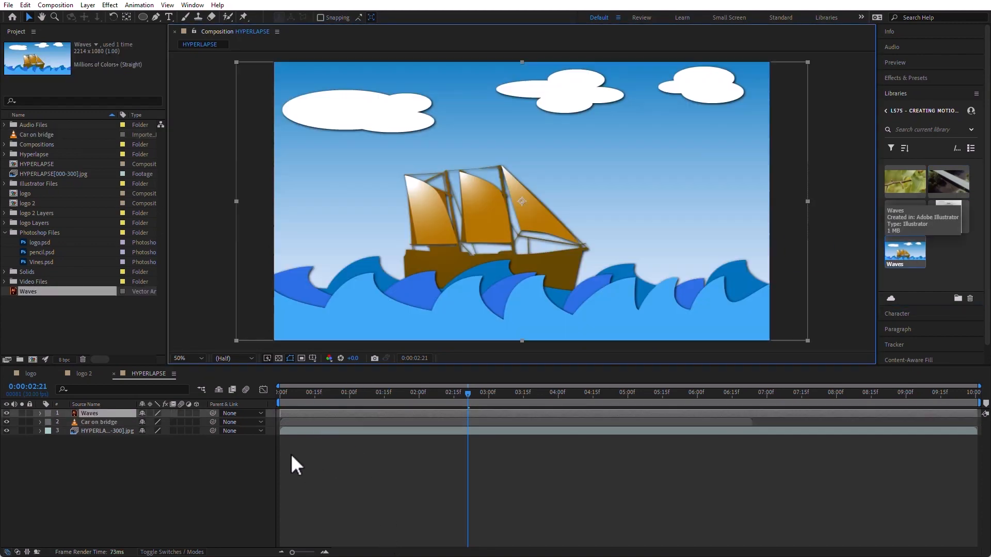
# - Scrub the HYPERLAPSE composition to 0:00:04:18 and deselect the Waves layer
pyautogui.click(406, 393)
pyautogui.moveTo(463, 399); pyautogui.dragTo(600, 439)
pyautogui.click(339, 510)
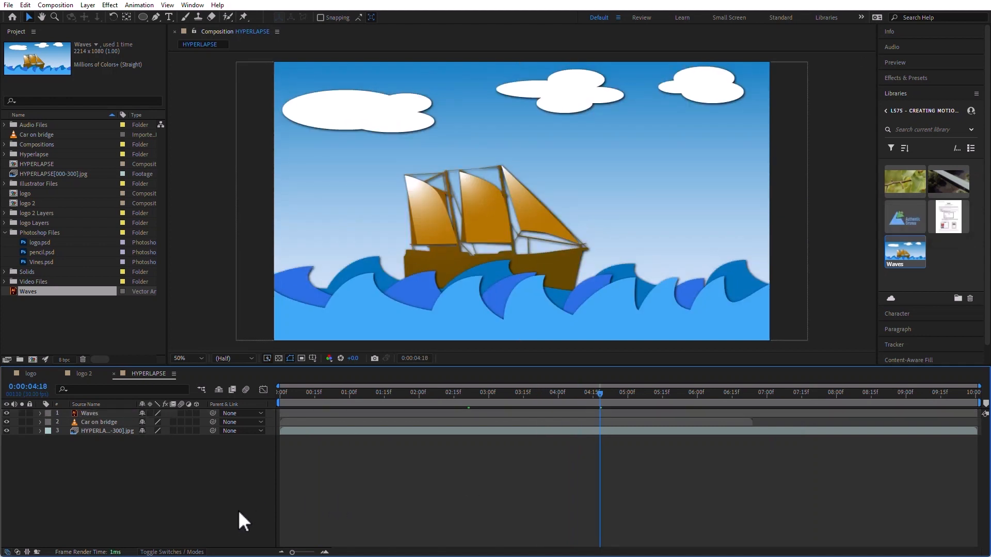
# - Try selecting HYPERLAPSE000.jpg through HYPERLAPSE009.jpg together for a file import, and cancel the import
pyautogui.click(9, 5)
pyautogui.moveTo(40, 151)
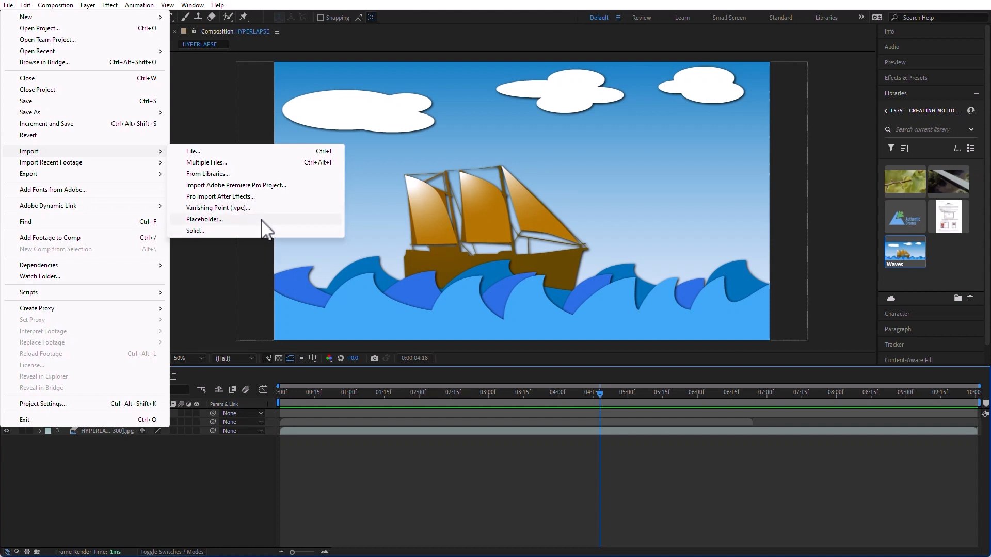
pyautogui.click(256, 151)
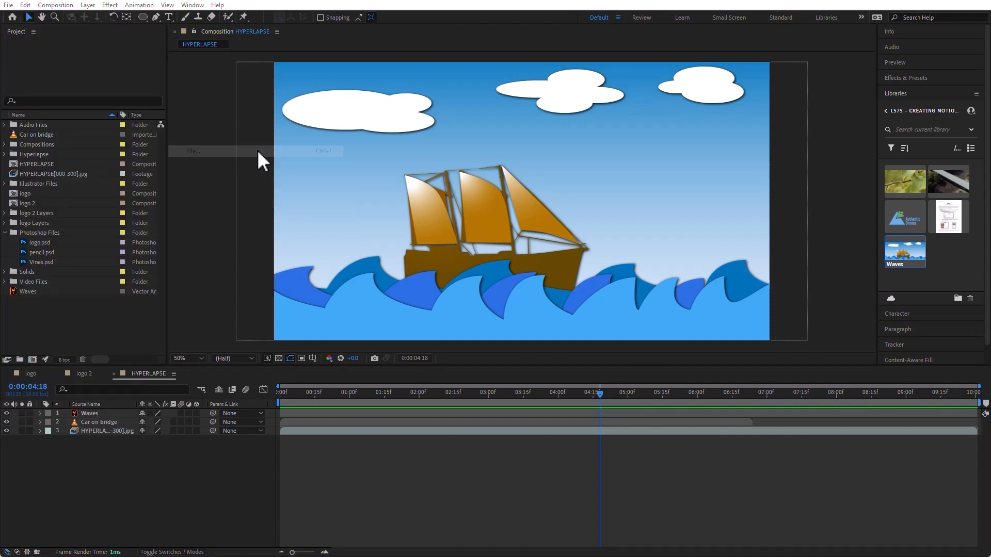
pyautogui.click(460, 176)
pyautogui.keyDown('shift'); pyautogui.click(652, 251); pyautogui.keyUp('shift')
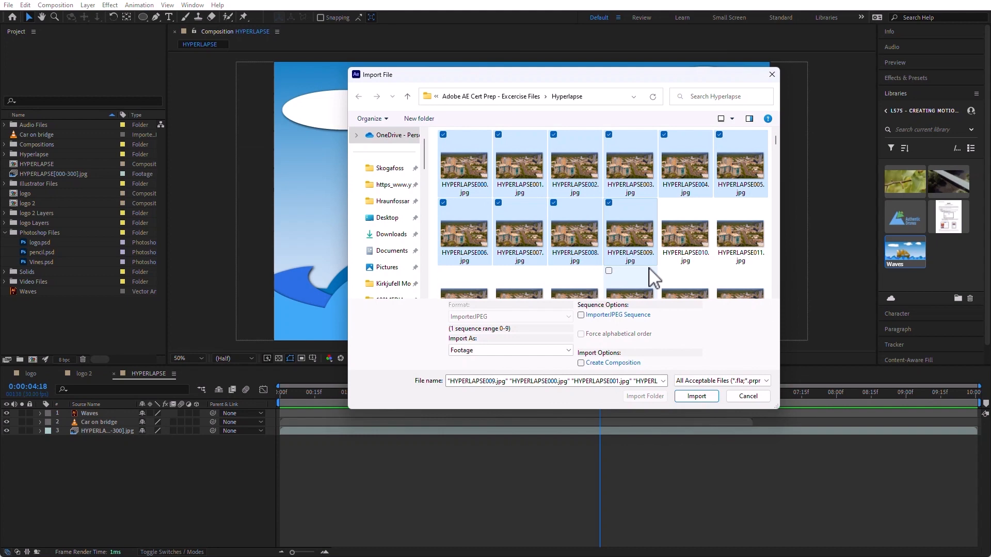
pyautogui.click(756, 396)
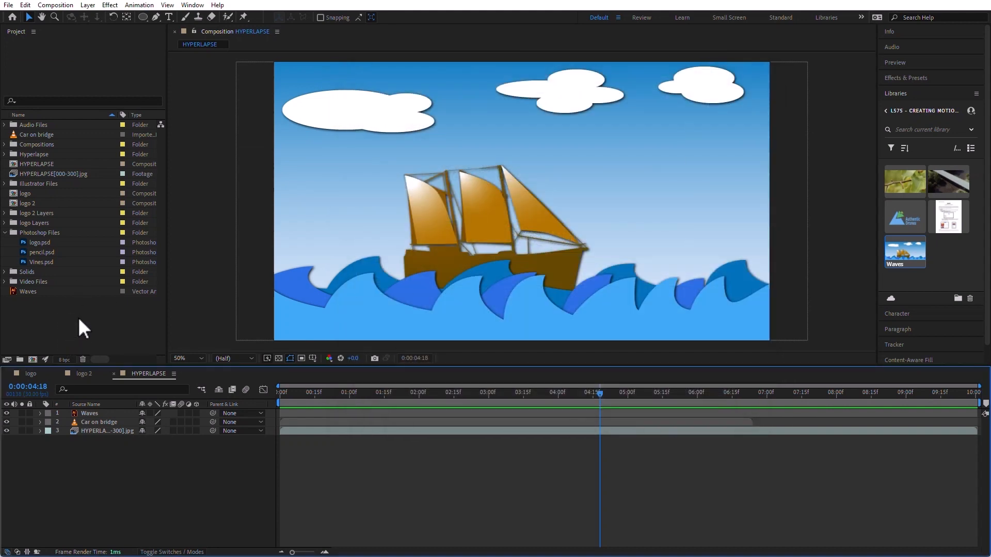
pyautogui.click(8, 5)
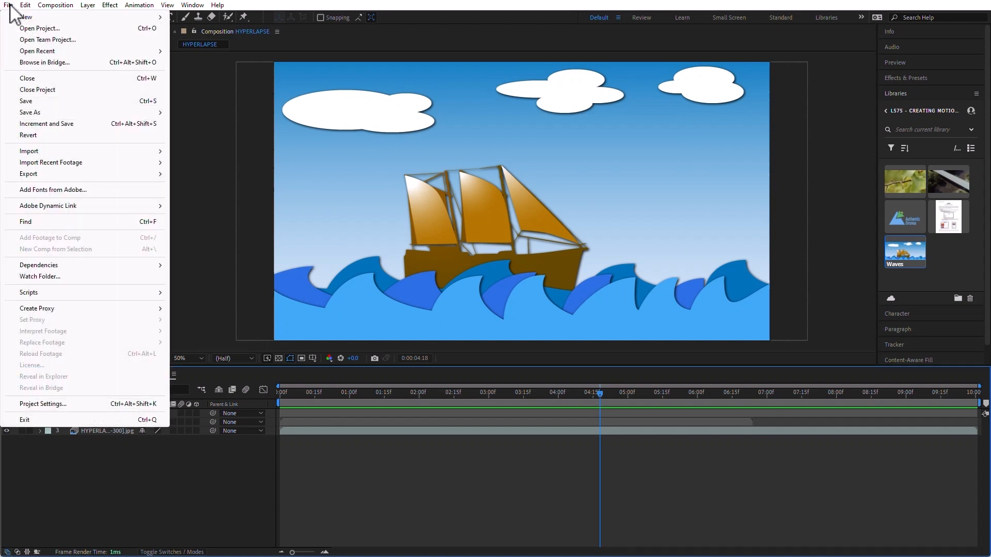
pyautogui.moveTo(75, 206)
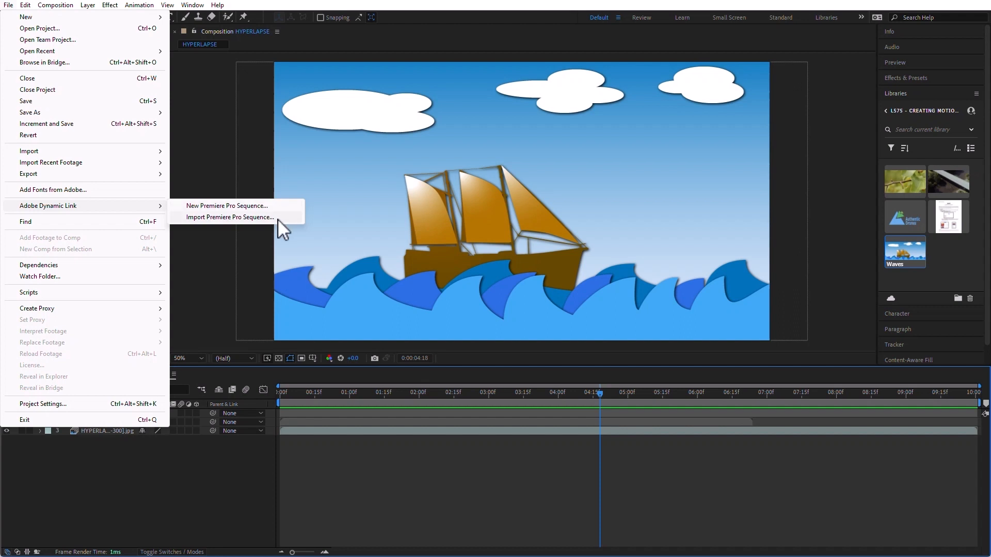
pyautogui.click(234, 485)
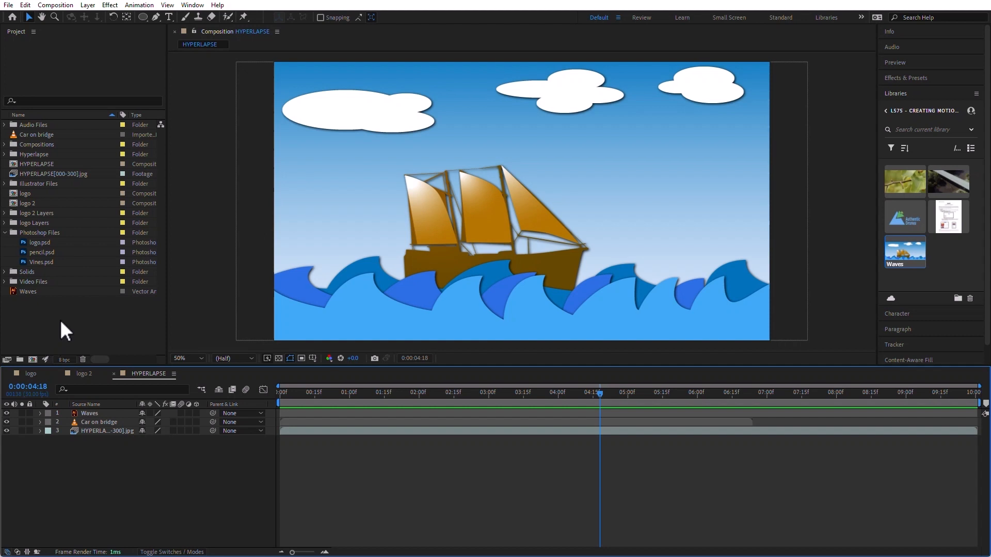
# - Reveal the source file of logo.psd in File Explorer, and put the window away after viewing its folder
pyautogui.rightClick(26, 243)
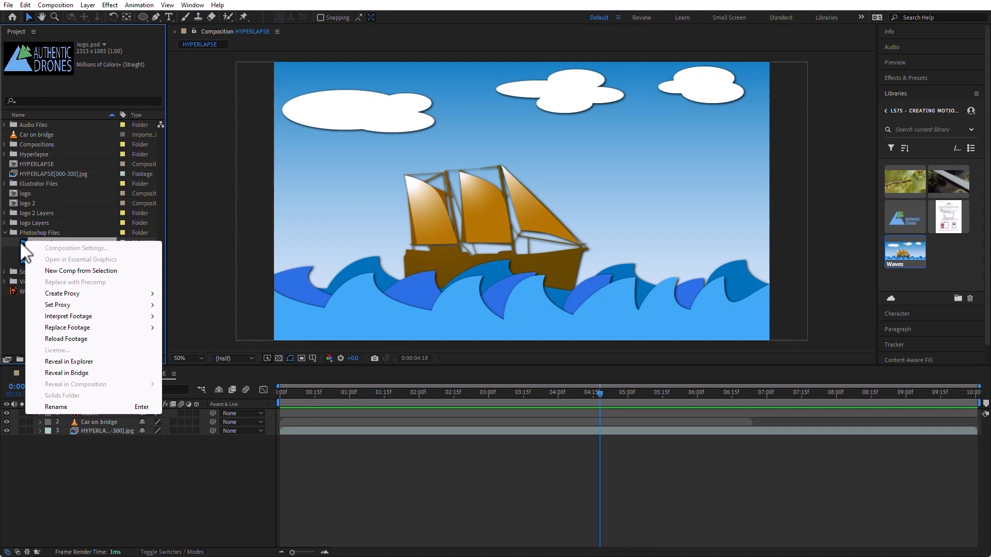
pyautogui.click(98, 362)
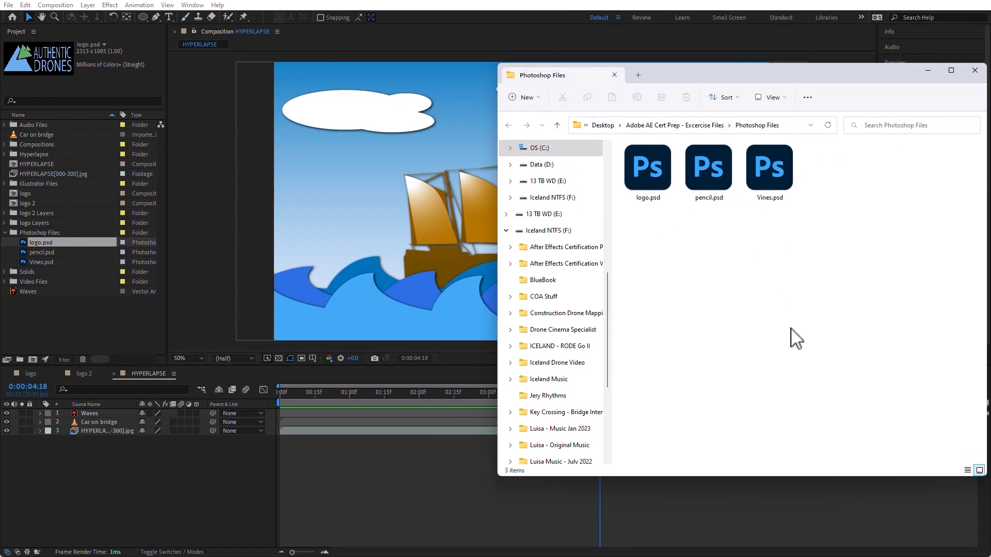
pyautogui.moveTo(801, 69); pyautogui.dragTo(626, 80)
pyautogui.click(807, 76)
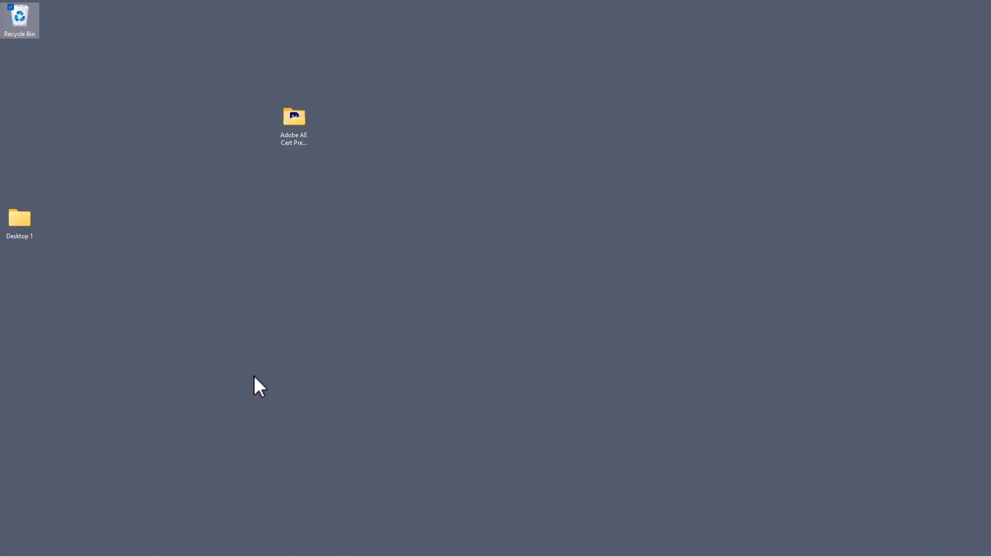
# - Delete logo.psd from the exercise folder's Photoshop Files folder on the desktop, return to After Effects and dismiss the missing-files alert
pyautogui.doubleClick(298, 122)
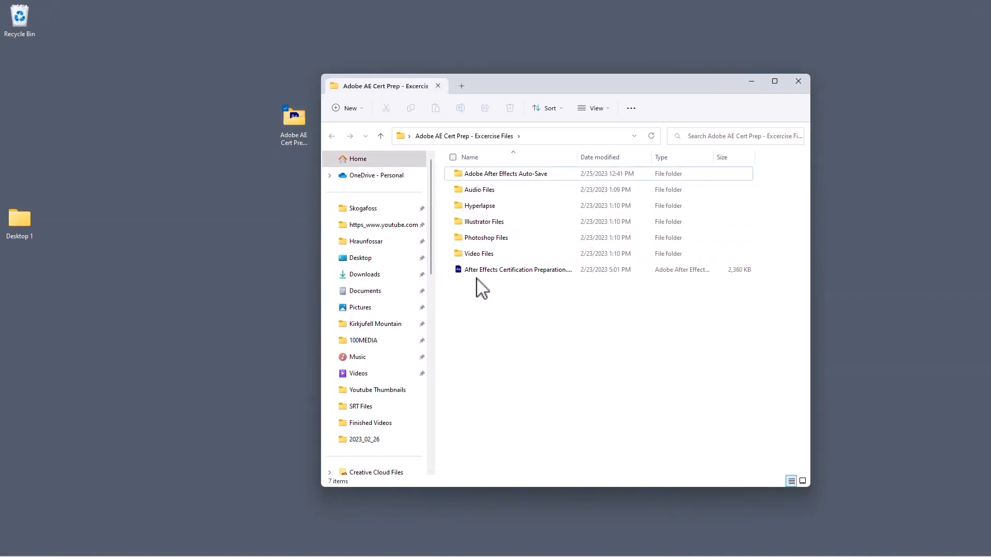
pyautogui.doubleClick(465, 239)
pyautogui.click(469, 184)
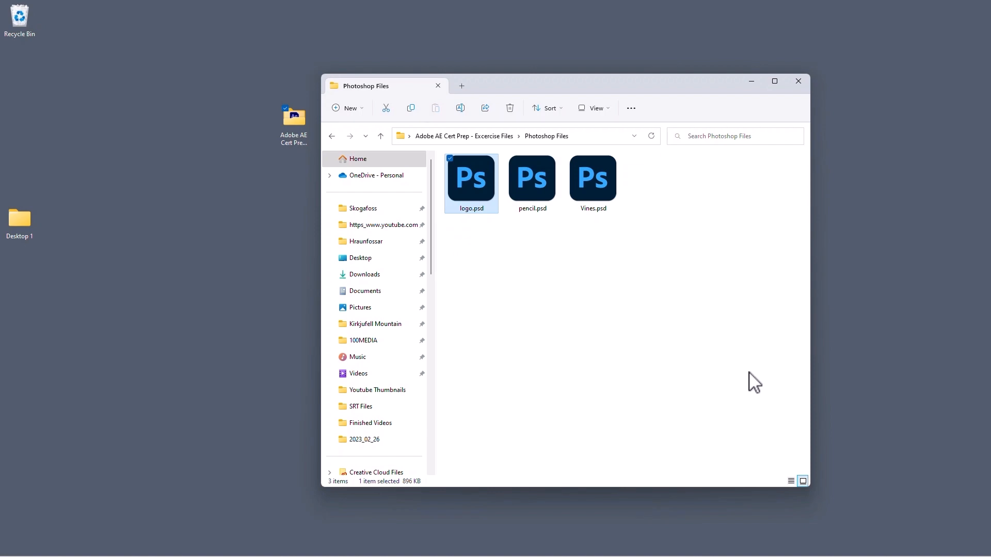
pyautogui.press('Delete')
pyautogui.hotkey('alt', 'Tab')
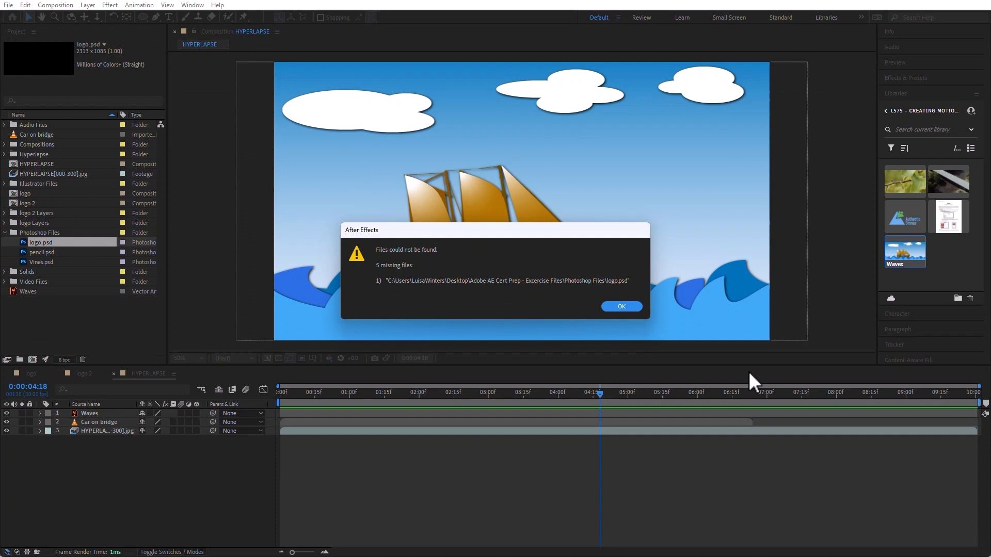
pyautogui.click(622, 307)
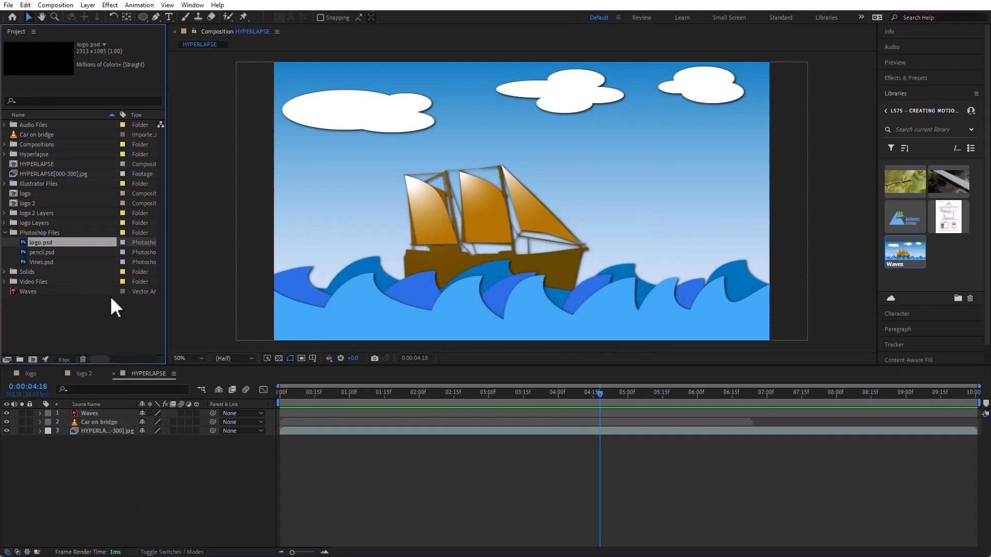
# - Open the missing logo.psd in the footage viewer and try to reload it from its source
pyautogui.doubleClick(27, 244)
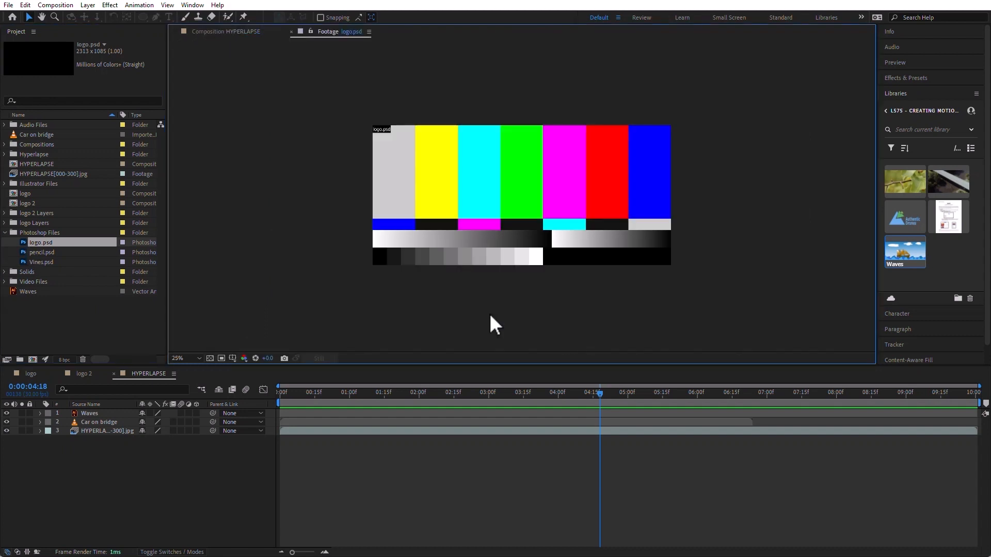
pyautogui.rightClick(27, 243)
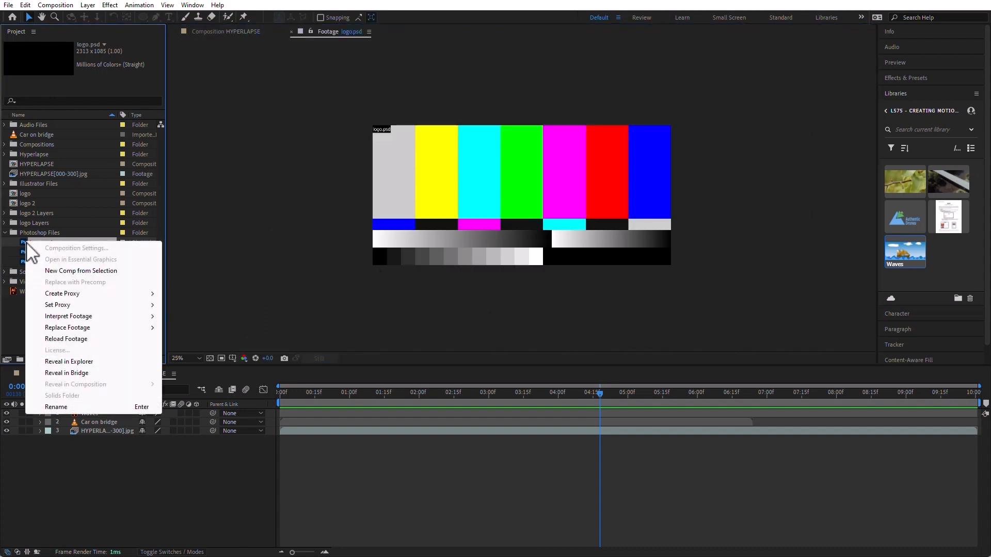
pyautogui.click(107, 339)
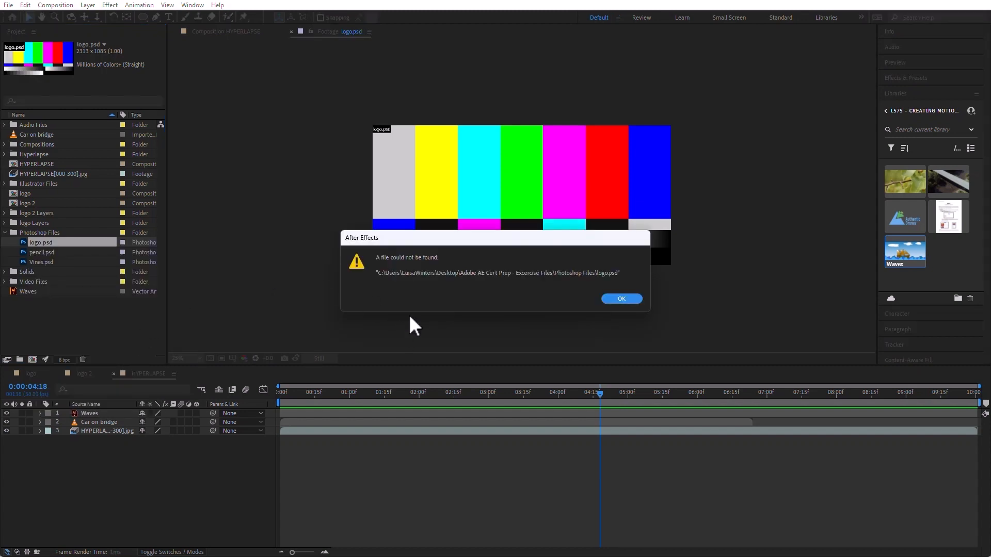
pyautogui.click(635, 300)
# - Restore logo.psd from the desktop's Recycle Bin to its original folder and return to After Effects
pyautogui.press('super+d')
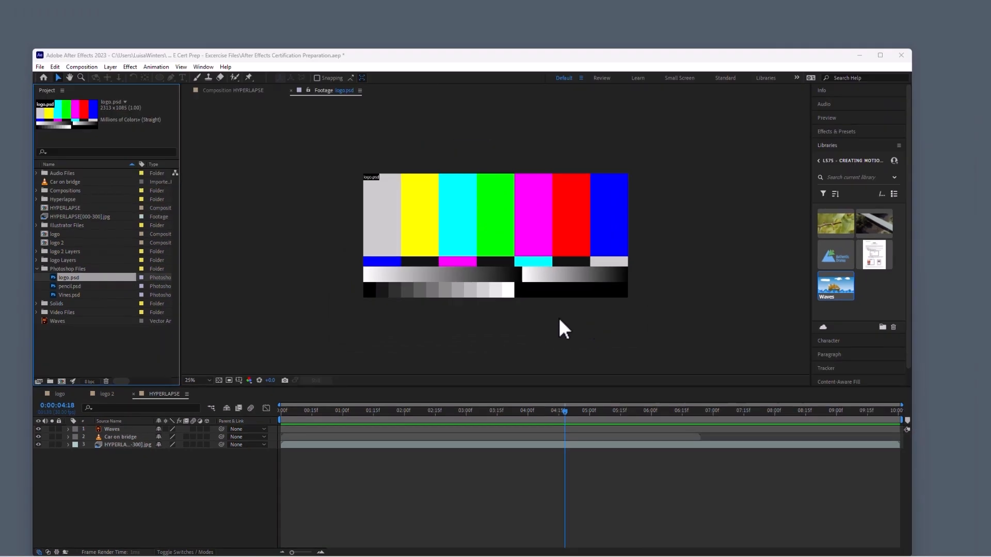
pyautogui.click(290, 118)
pyautogui.doubleClick(25, 18)
pyautogui.rightClick(496, 187)
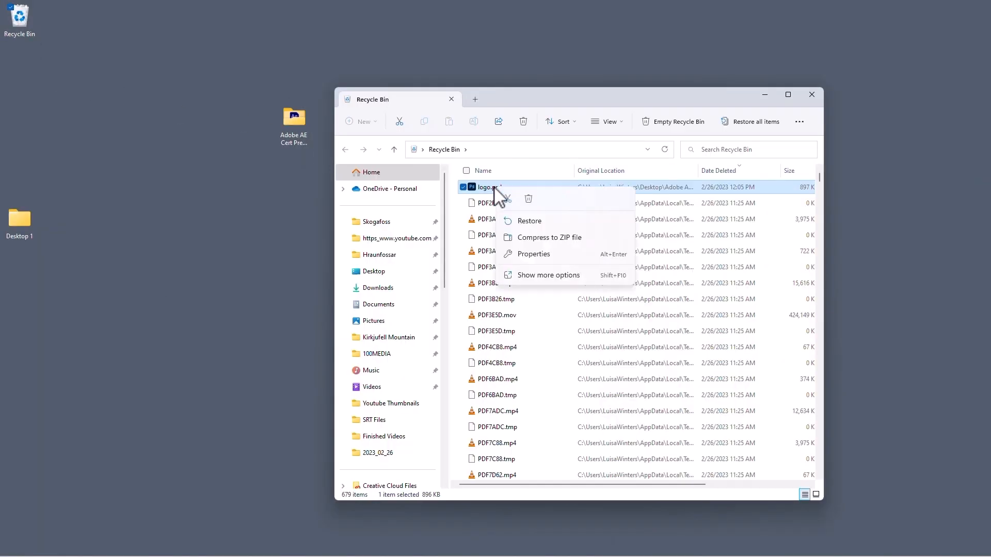
pyautogui.click(548, 221)
pyautogui.hotkey('alt', 'Tab')
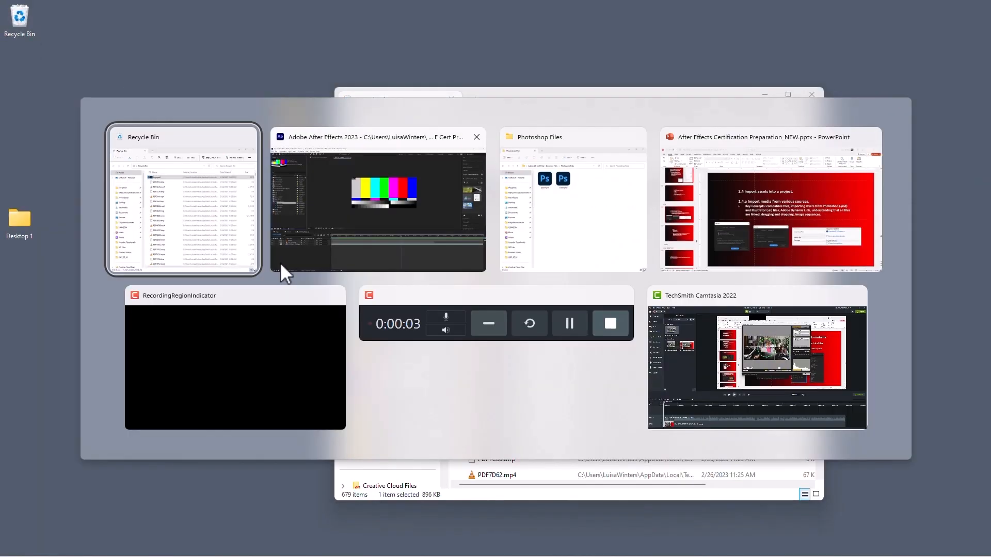
pyautogui.hotkey('alt', 'Tab')
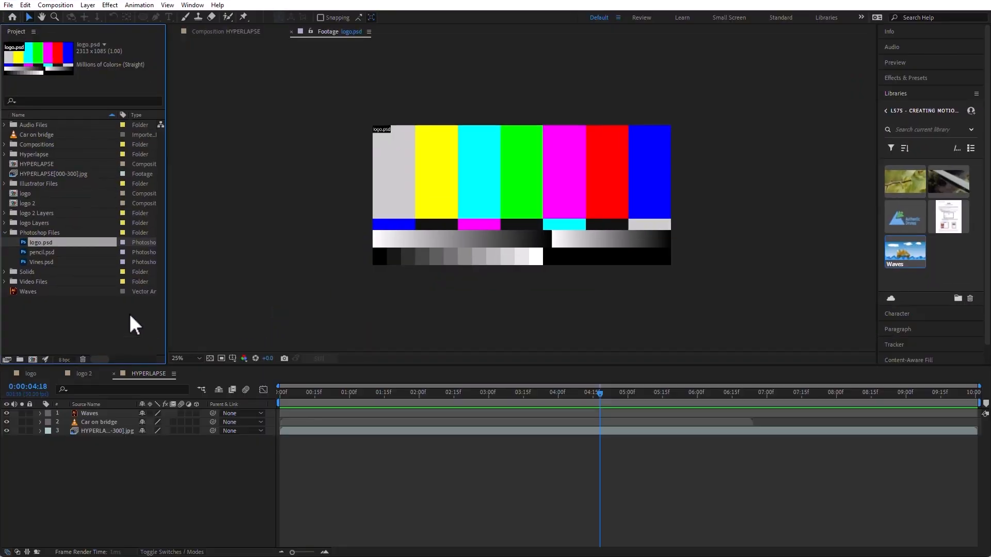
# - Reload the logo.psd footage from the restored source file
pyautogui.rightClick(39, 241)
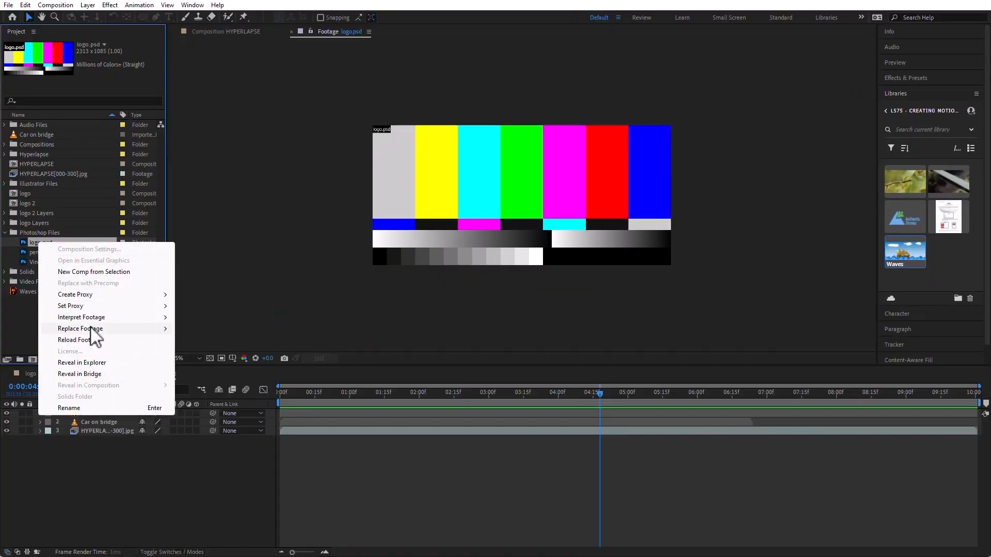
pyautogui.click(92, 340)
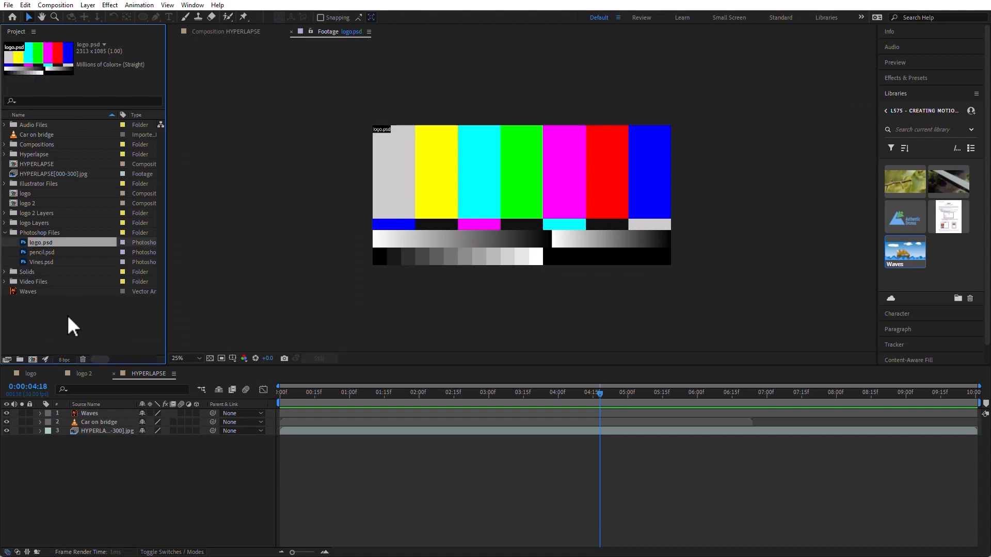
# - Replace the logo.psd footage with logo.psd from the exercise Photoshop Files folder, using merged layers, and return to the HYPERLAPSE composition
pyautogui.rightClick(28, 243)
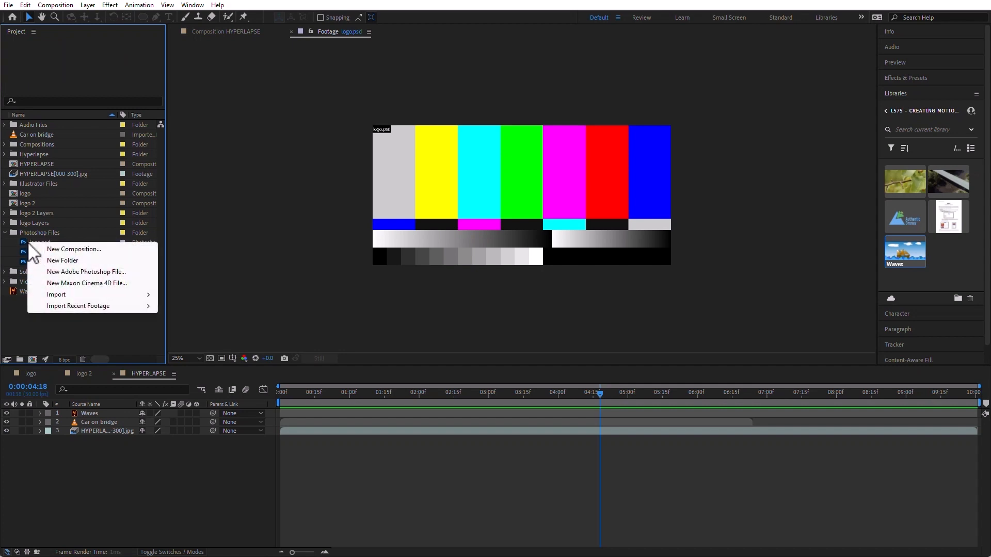
pyautogui.click(25, 313)
pyautogui.rightClick(23, 245)
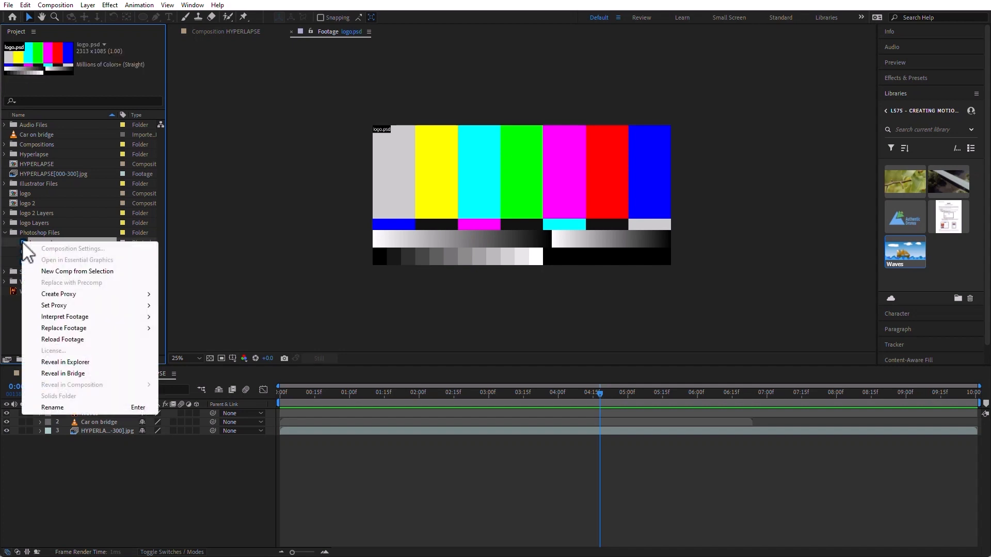
pyautogui.moveTo(97, 330)
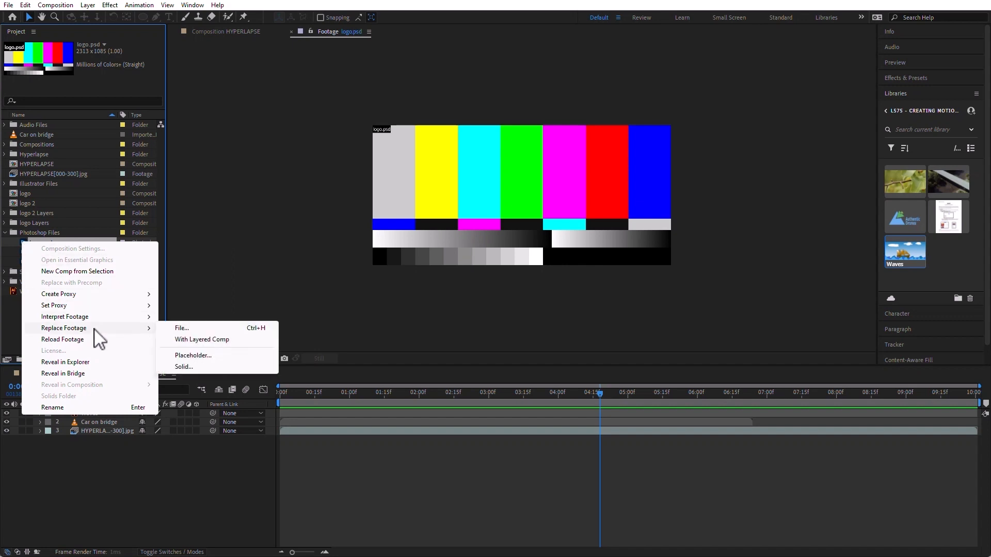
pyautogui.click(190, 328)
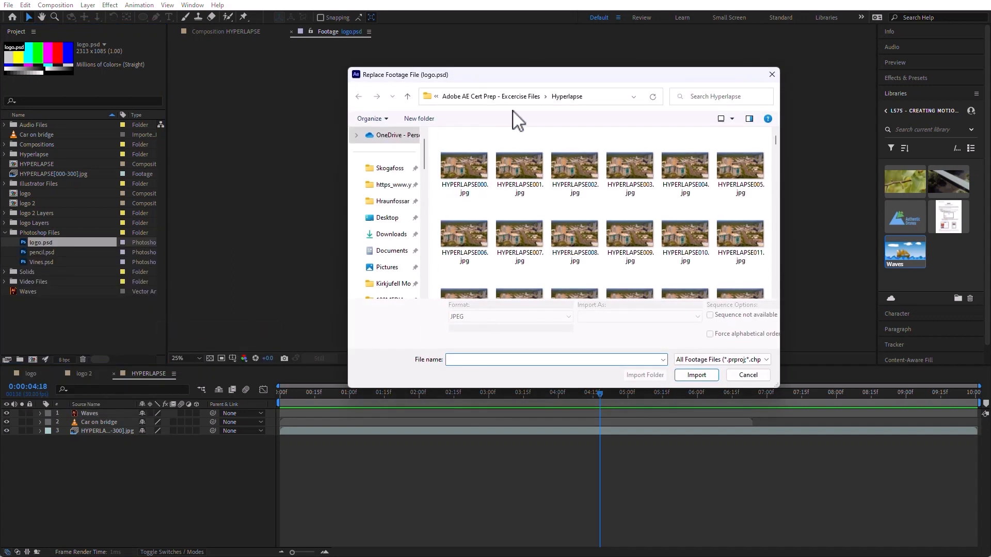
pyautogui.click(524, 97)
pyautogui.doubleClick(460, 215)
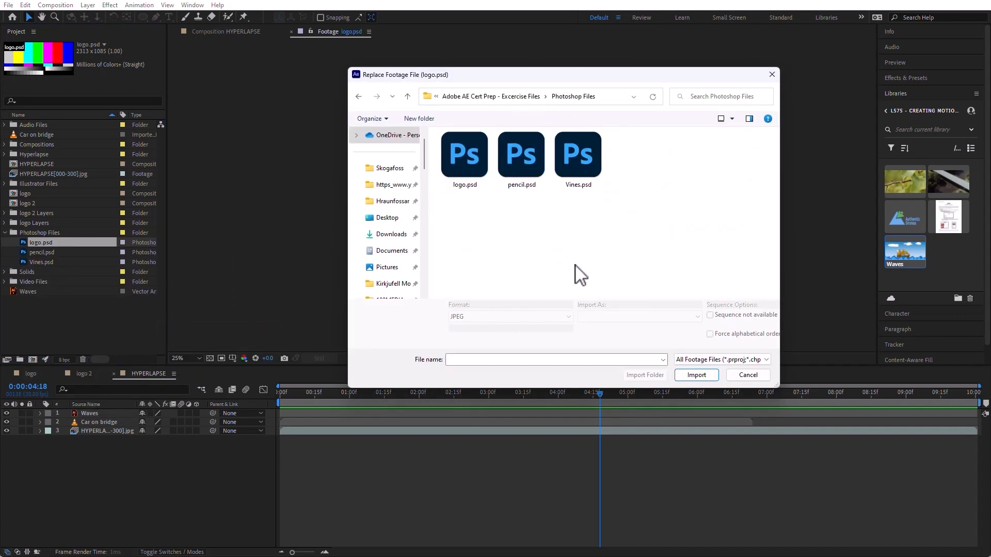
pyautogui.doubleClick(463, 165)
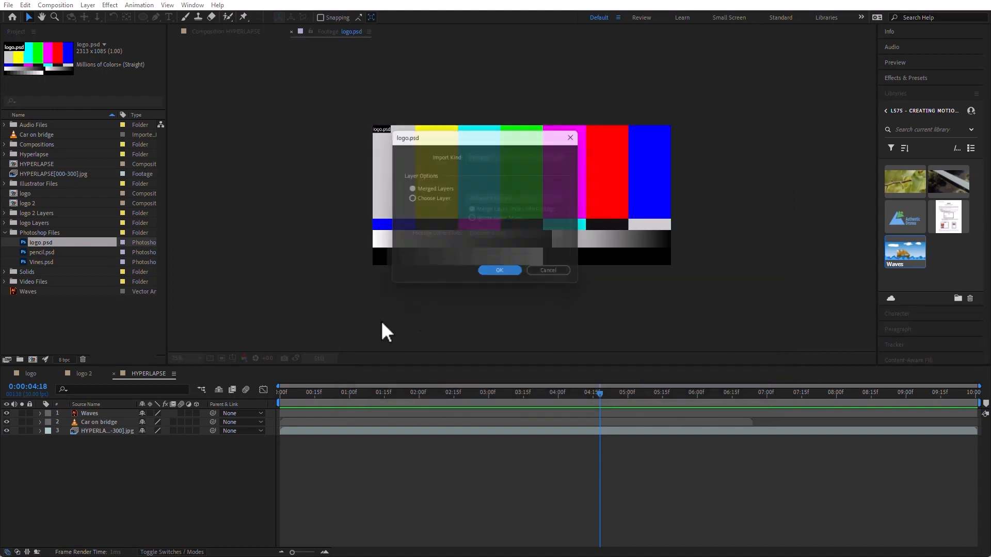
pyautogui.click(502, 275)
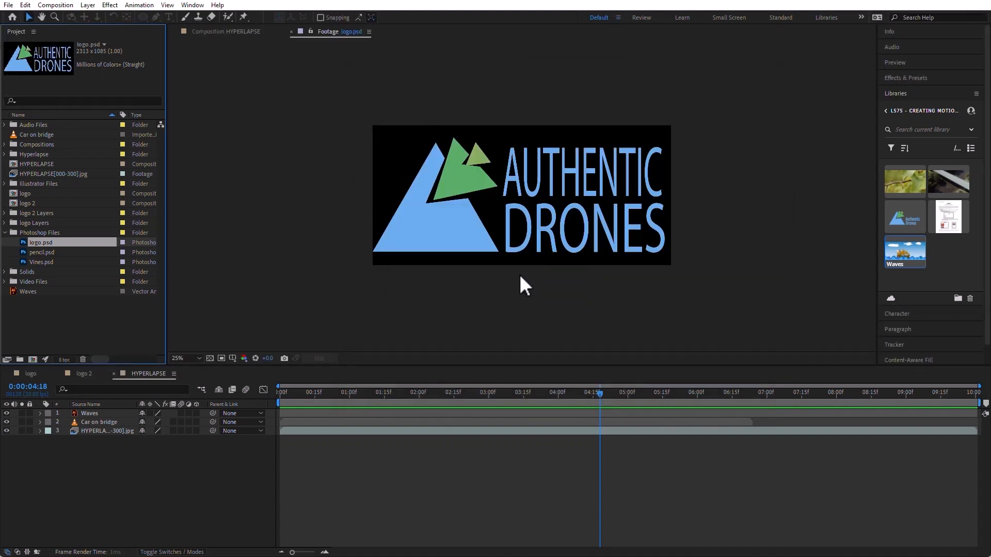
pyautogui.click(233, 499)
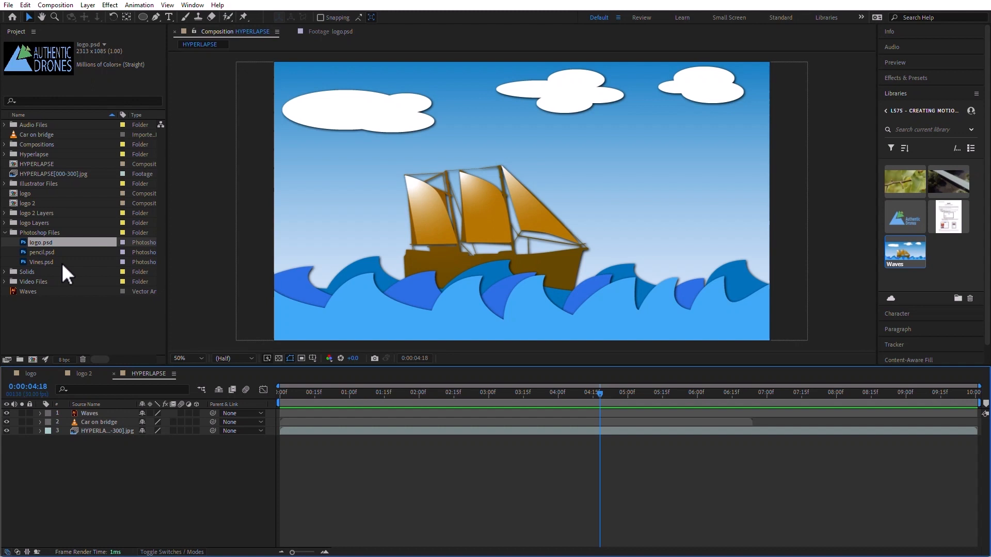
pyautogui.click(69, 311)
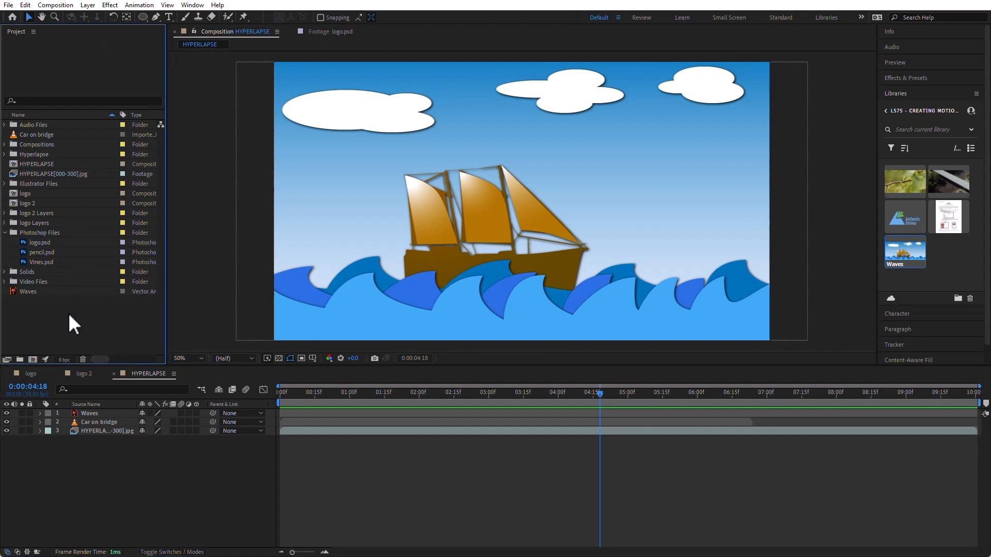
pyautogui.doubleClick(69, 312)
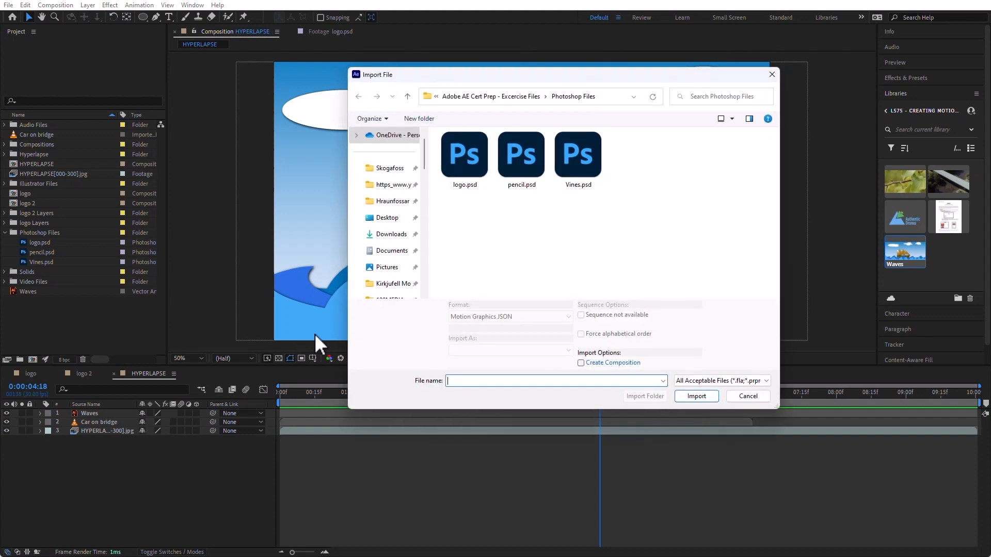
pyautogui.click(751, 396)
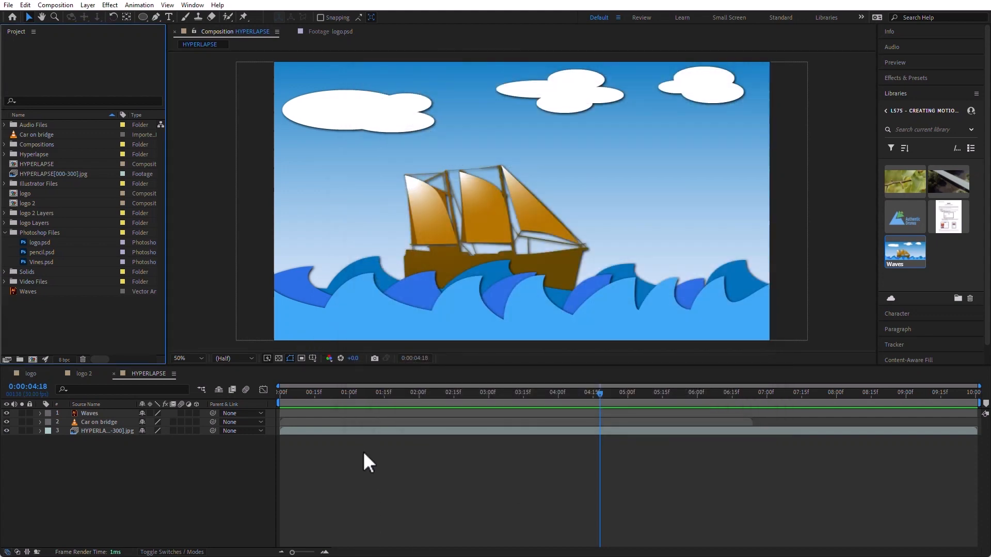
# - Switch to File Explorer and import Winter.wav from the exercise Audio Files folder into the After Effects project
pyautogui.hotkey('alt', 'Tab')
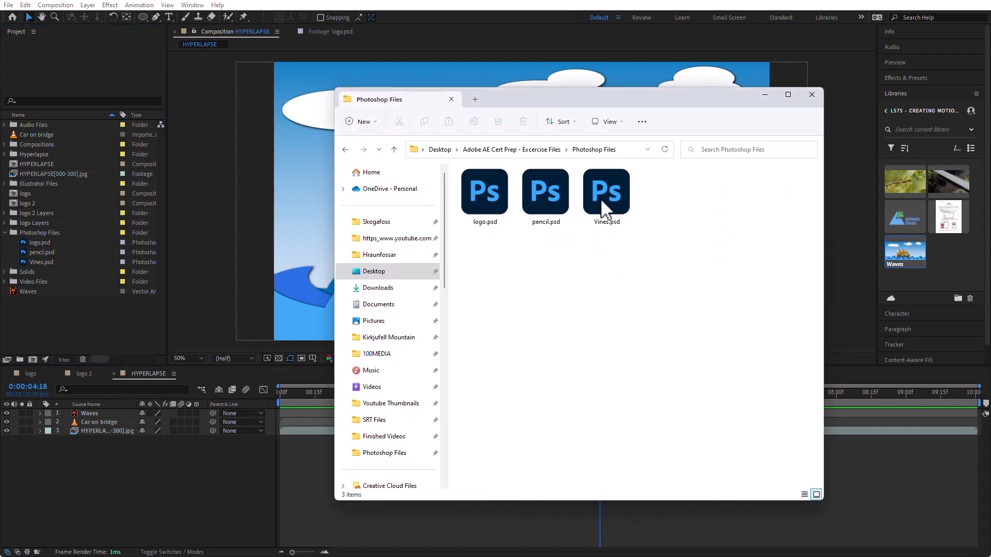
pyautogui.click(544, 151)
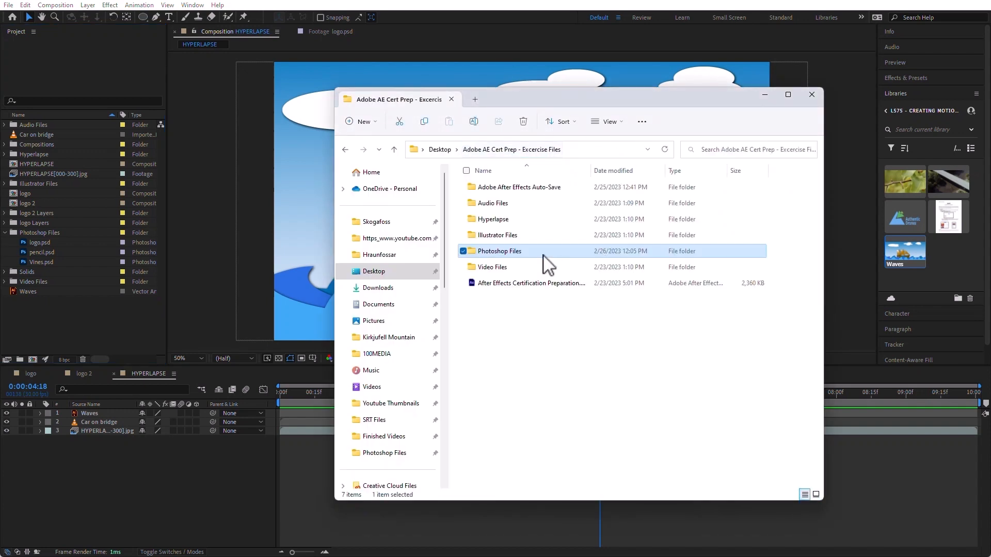
pyautogui.doubleClick(482, 204)
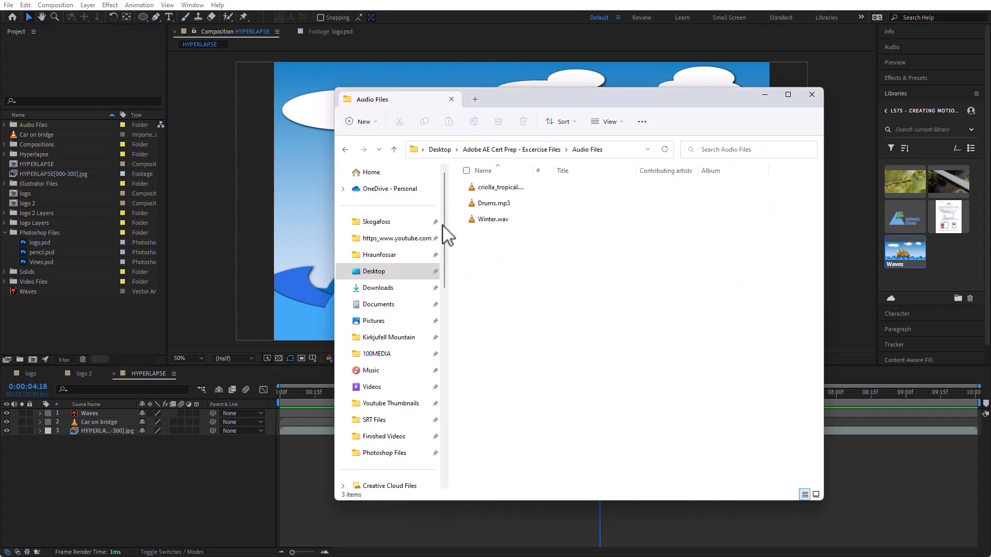
pyautogui.click(473, 223)
pyautogui.moveTo(471, 225); pyautogui.dragTo(49, 310)
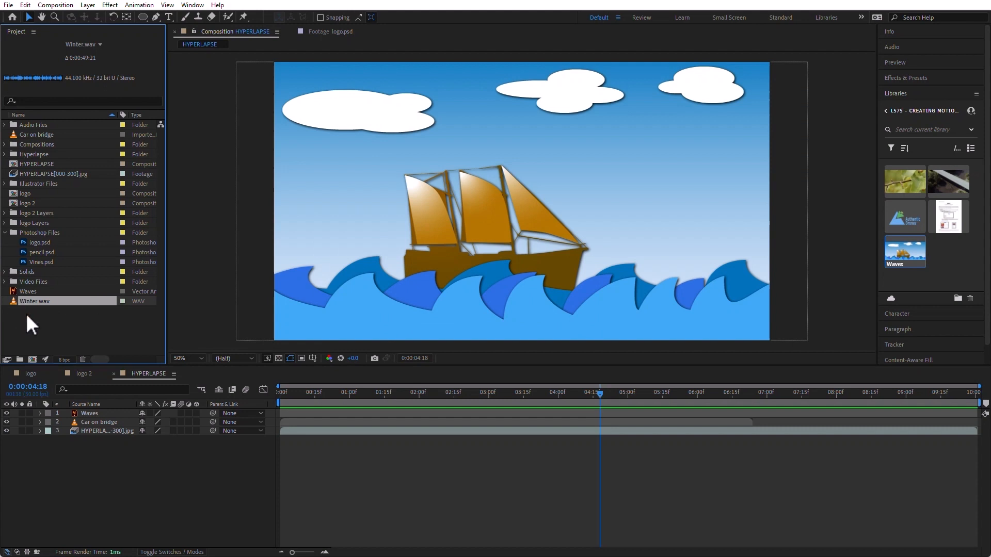
# - View Winter.wav in the footage viewer, return to the HYPERLAPSE composition and clear the project selection
pyautogui.doubleClick(17, 302)
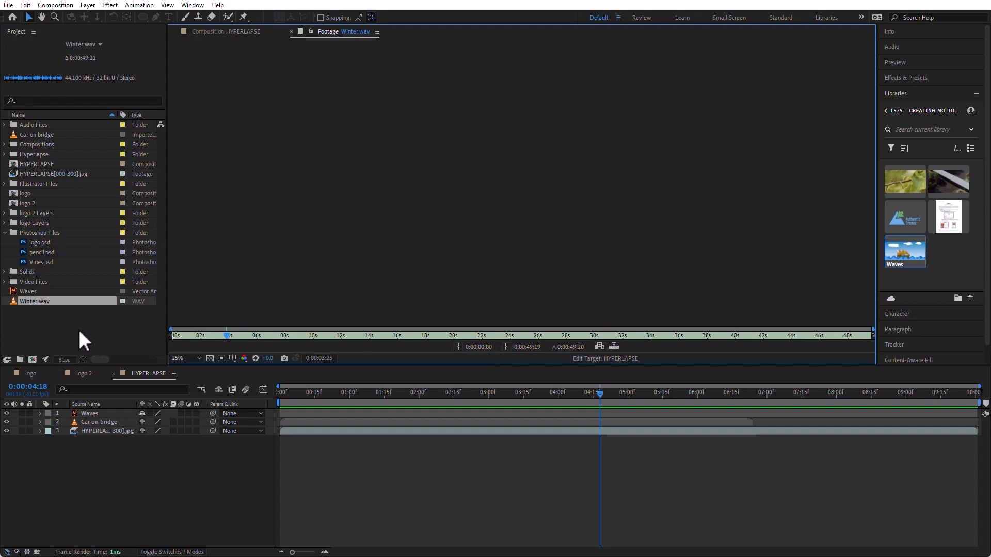
pyautogui.click(237, 32)
pyautogui.click(31, 315)
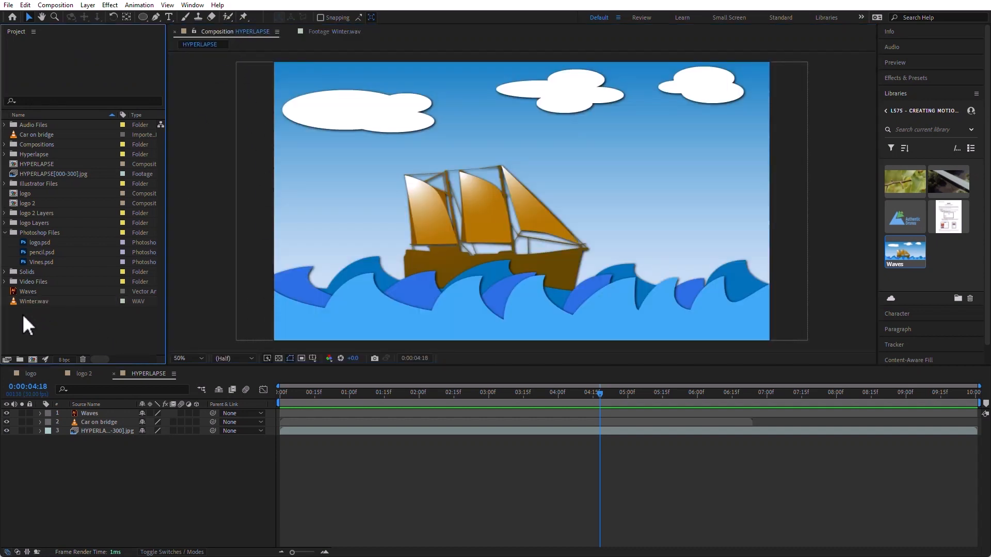
# - Open Vines.psd in the footage viewer and compare it with the HYPERLAPSE composition view
pyautogui.doubleClick(23, 262)
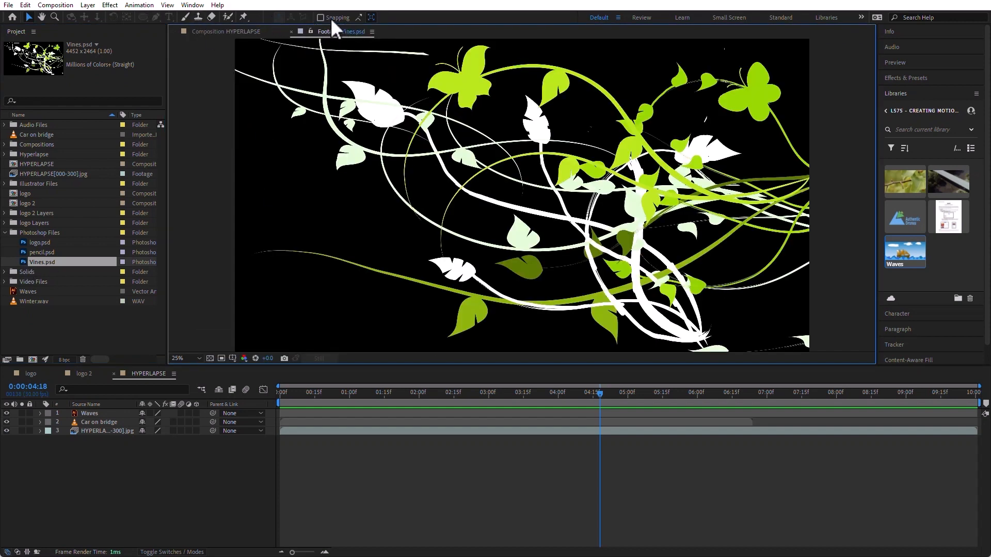
pyautogui.click(207, 31)
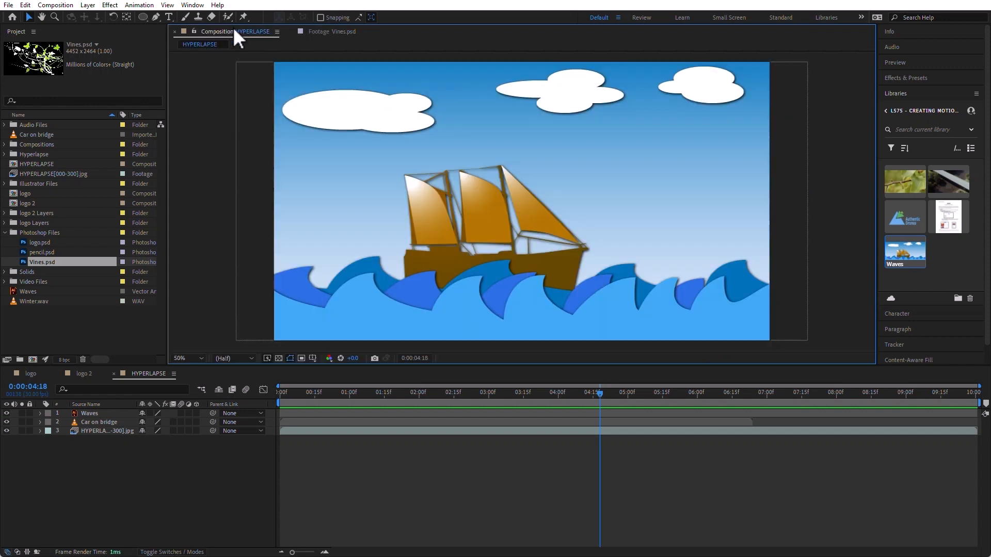
pyautogui.click(325, 31)
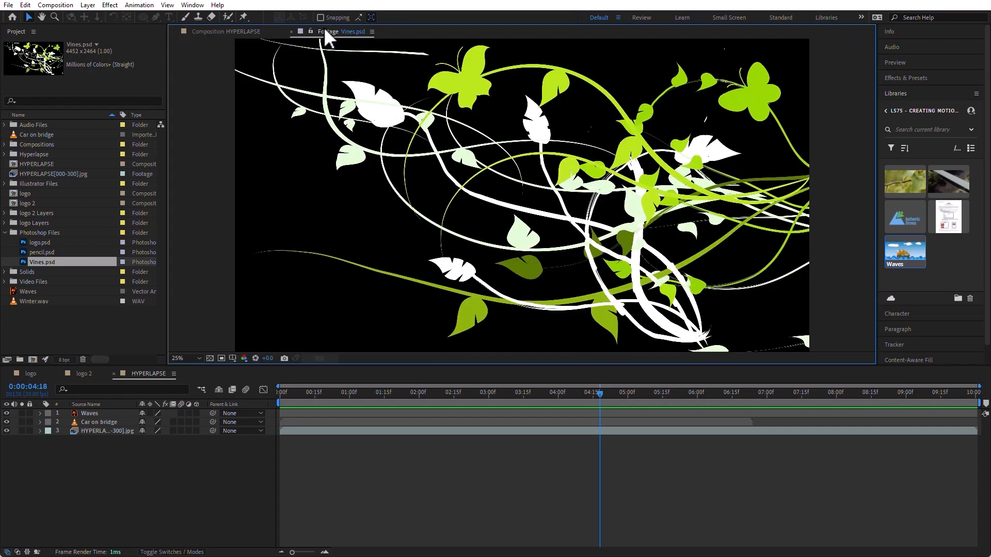
# - Expand the Video Files folder in the project and open Hover.mp4 in the footage viewer
pyautogui.click(62, 337)
pyautogui.click(5, 282)
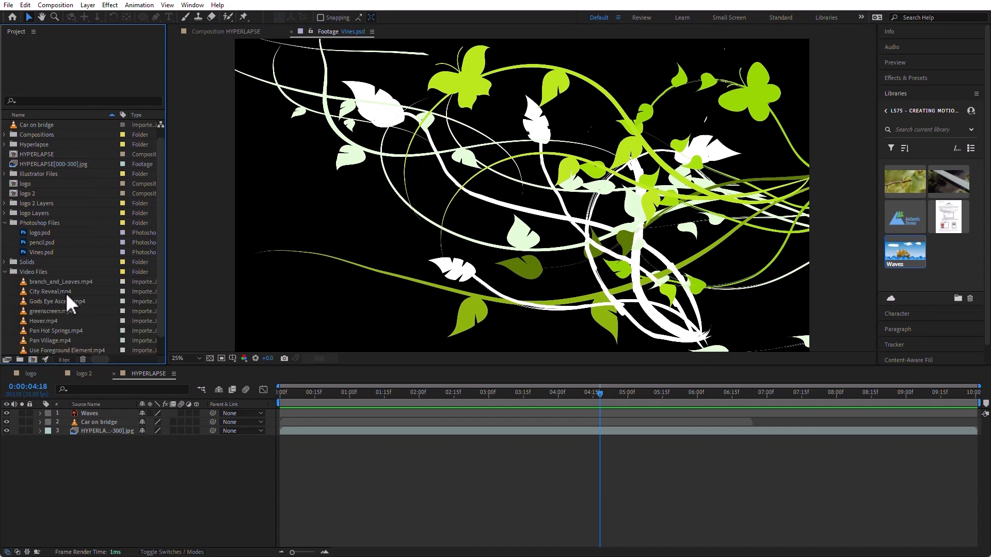
pyautogui.doubleClick(24, 320)
# - Trim the Hover.mp4 footage with the in point at 0;00;12;15 and the out point at 0;00;17;08
pyautogui.click(313, 336)
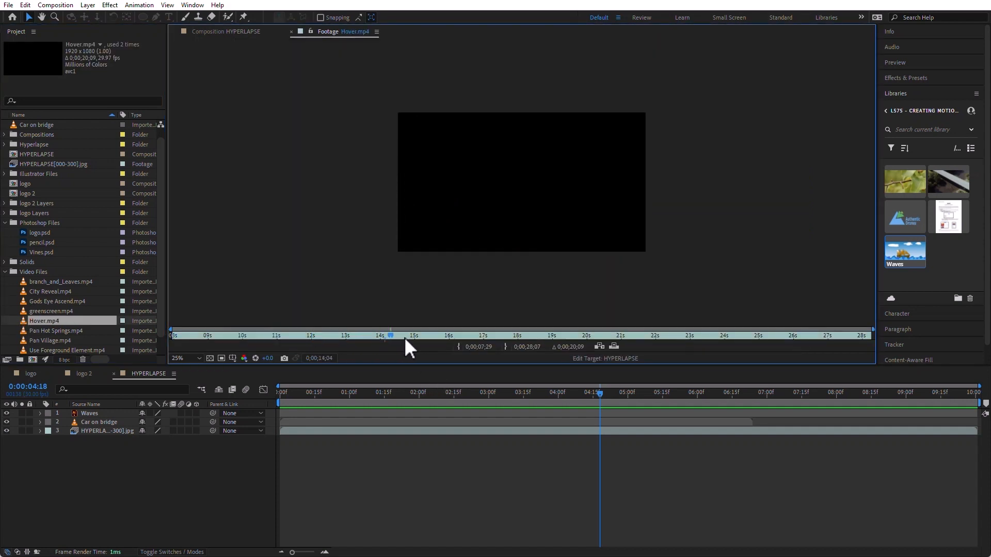
pyautogui.moveTo(313, 335); pyautogui.dragTo(328, 336)
pyautogui.click(458, 347)
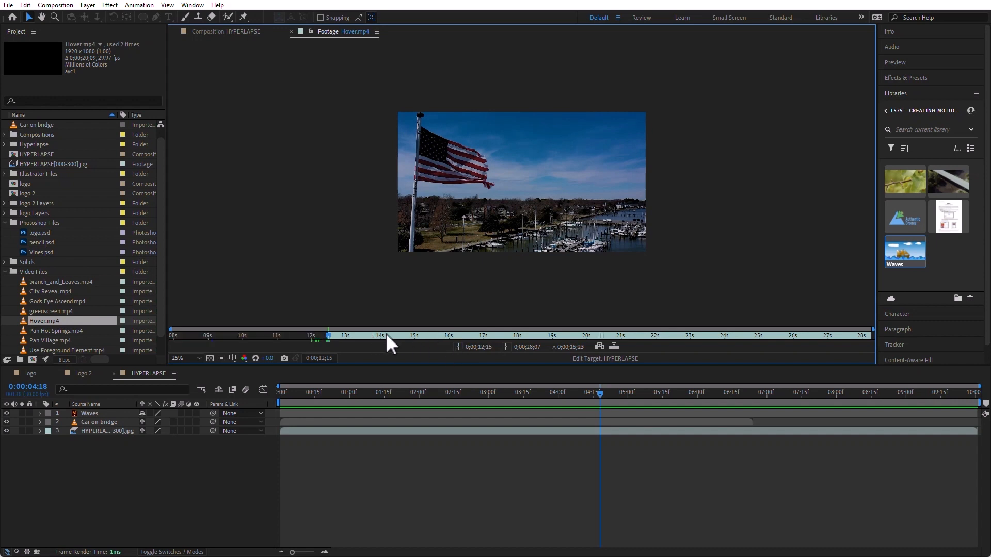
pyautogui.moveTo(481, 334); pyautogui.dragTo(492, 335)
pyautogui.click(505, 347)
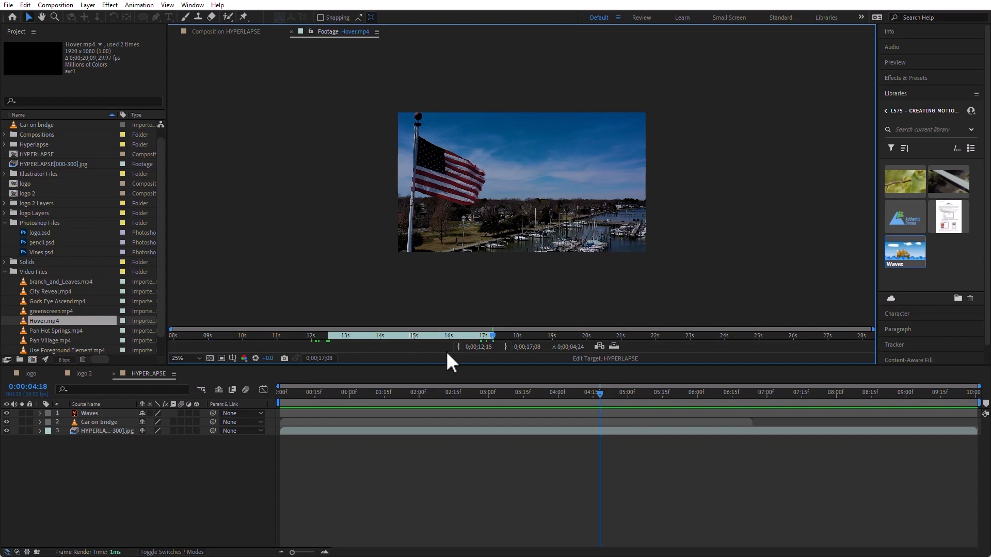
# - Extend the in and out points of Hover.mp4 back to the full length of the clip
pyautogui.moveTo(328, 336); pyautogui.dragTo(173, 337)
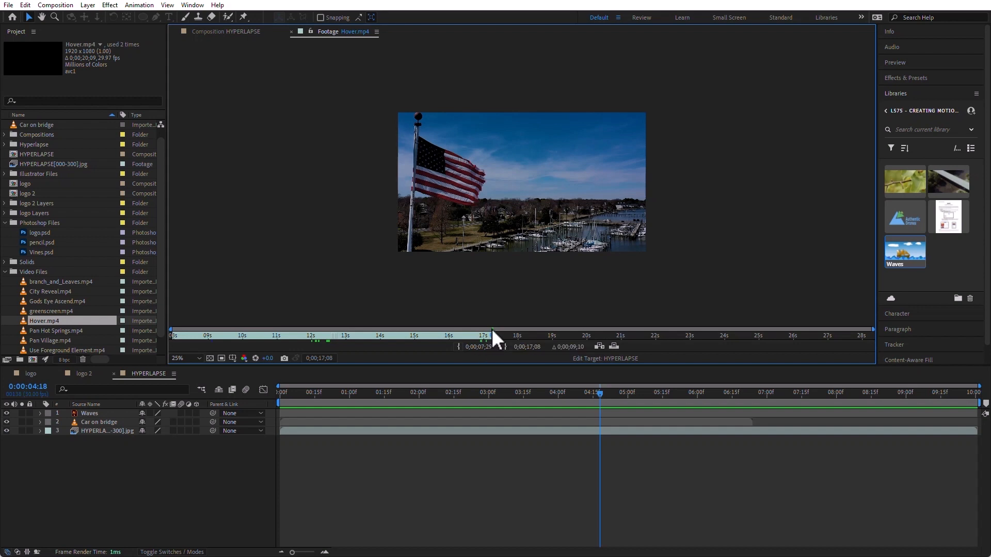
pyautogui.moveTo(490, 335); pyautogui.dragTo(871, 336)
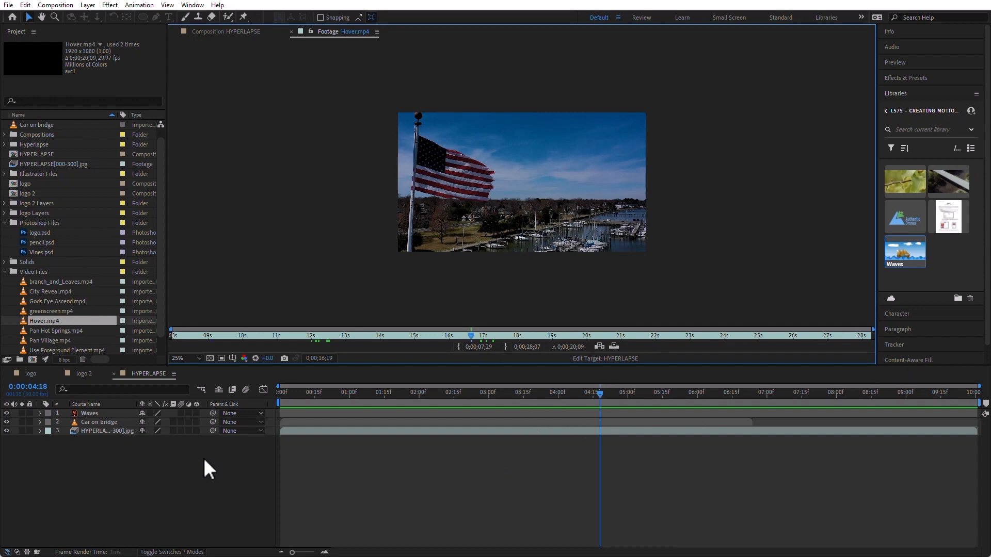
# - Display the Metadata panel and widen the Project panel to show more of its columns
pyautogui.click(193, 5)
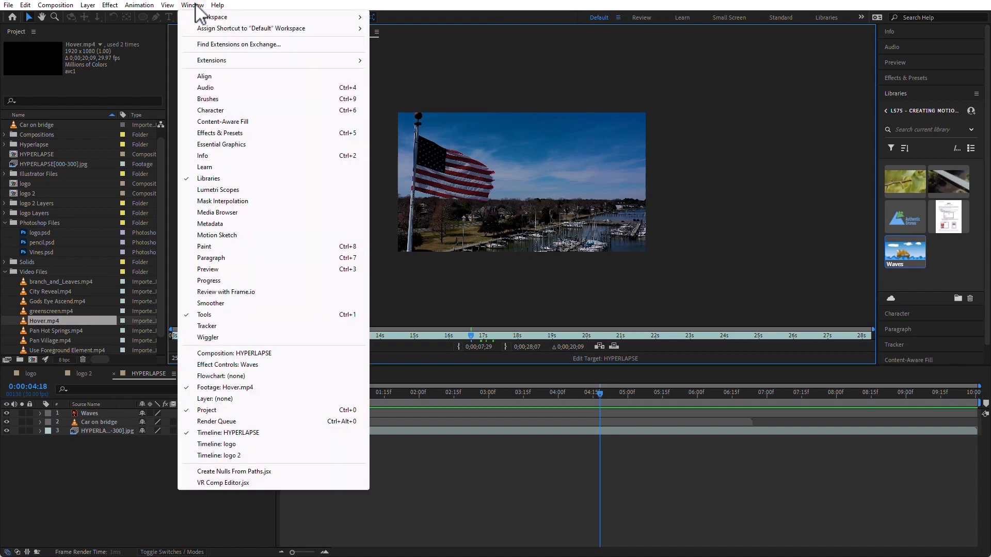
pyautogui.click(237, 224)
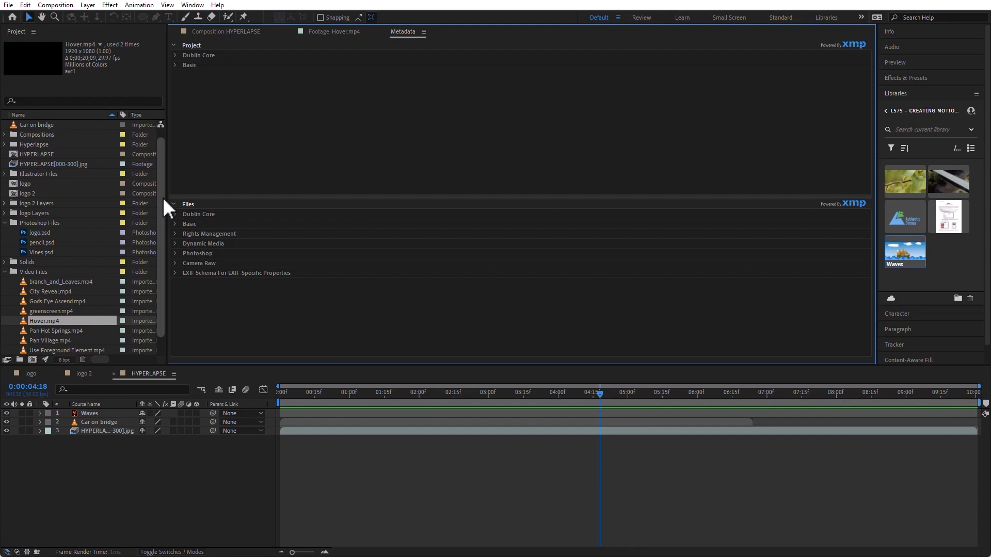
pyautogui.moveTo(166, 197); pyautogui.dragTo(257, 196)
# - Examine the Basic file metadata of City Reveal.mp4 and Hover.mp4, including creation date and creator tool
pyautogui.click(49, 289)
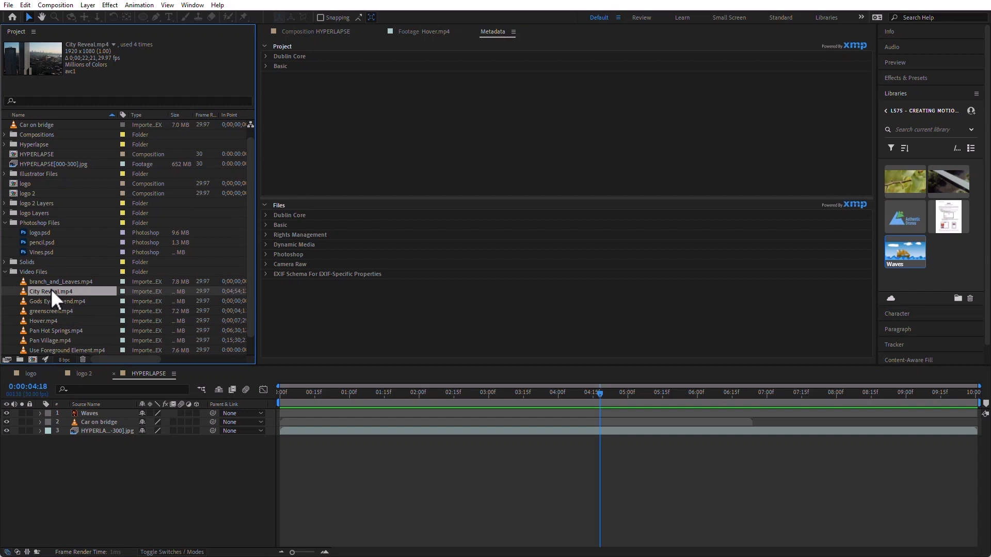
pyautogui.click(267, 226)
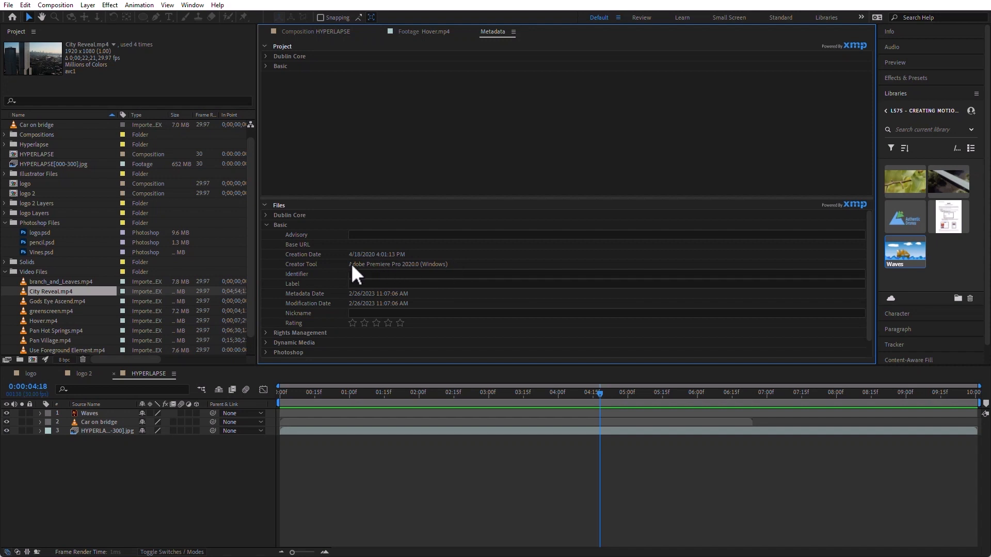
pyautogui.click(30, 301)
pyautogui.click(33, 319)
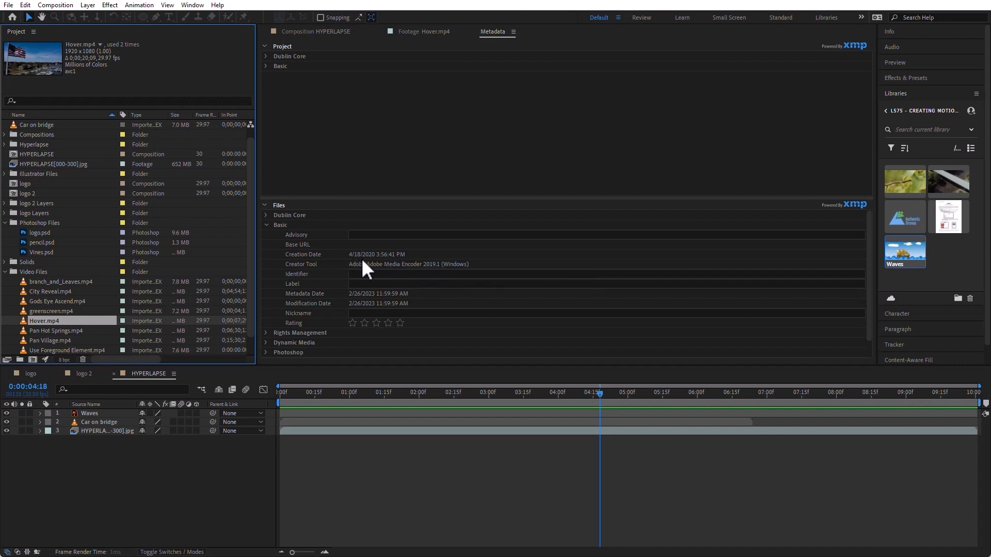
# - Examine the Dublin Core file metadata of Hover.mp4 and collapse the Dublin Core and Basic sections
pyautogui.click(266, 214)
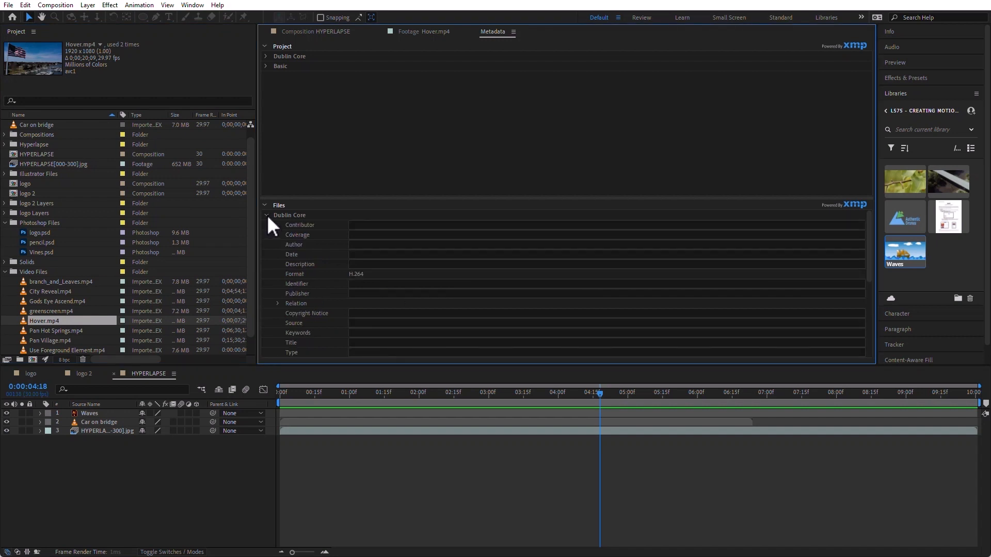
pyautogui.click(268, 215)
pyautogui.click(279, 225)
pyautogui.click(267, 225)
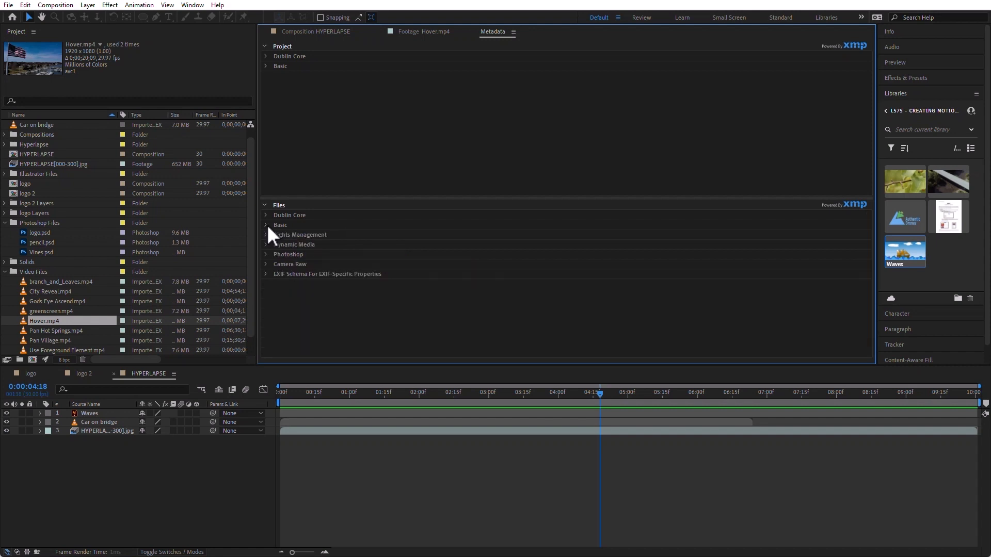
# - Expand the Rights Management file metadata of Hover.mp4 and examine its Certificate and Marked fields
pyautogui.click(266, 235)
pyautogui.click(365, 244)
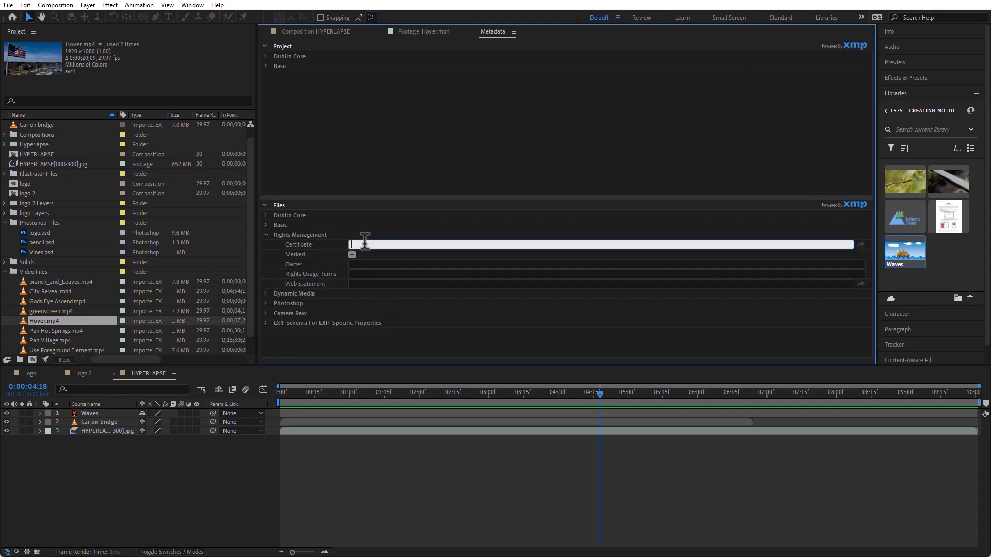
pyautogui.click(351, 255)
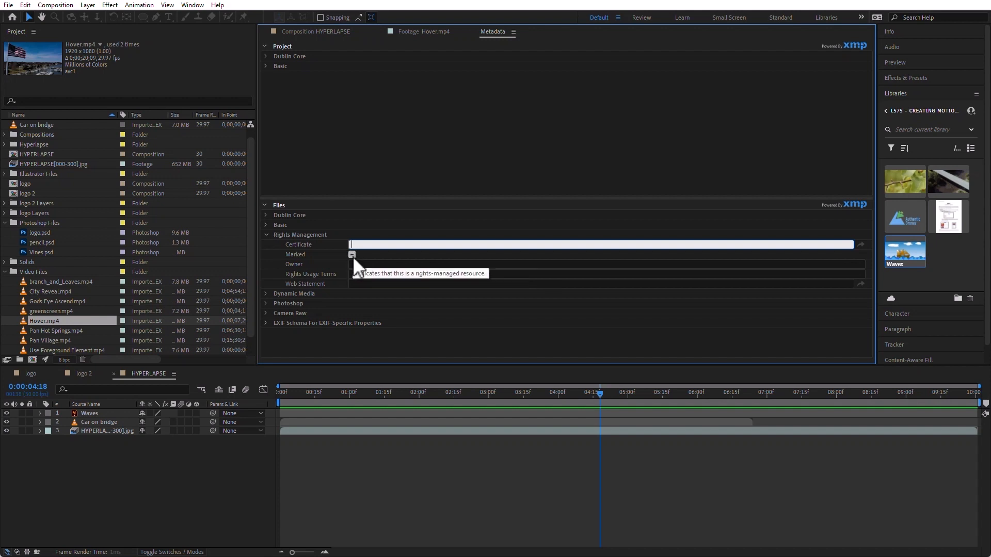
# - Check the Owner field in the Rights Management file metadata of Hover.mp4 and collapse that section
pyautogui.click(361, 264)
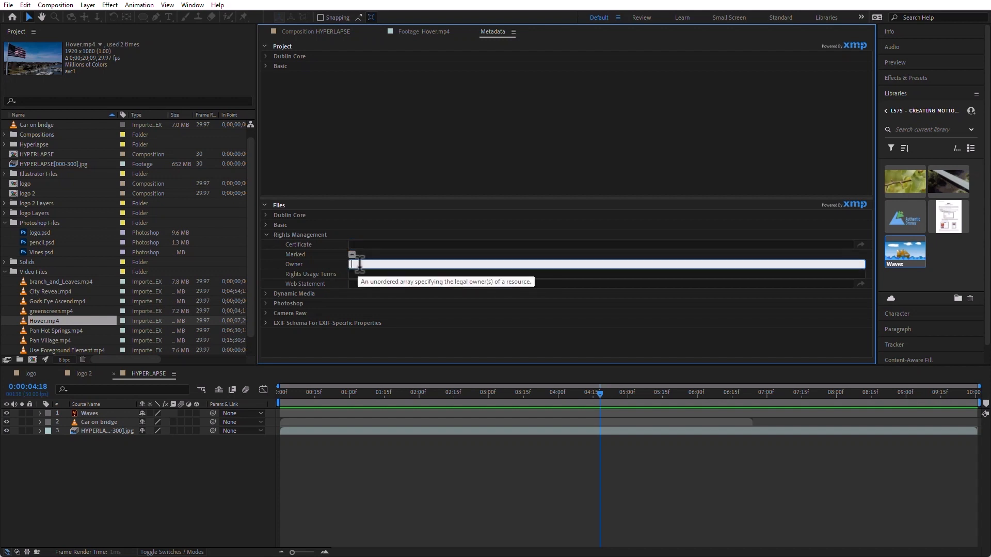
pyautogui.click(266, 235)
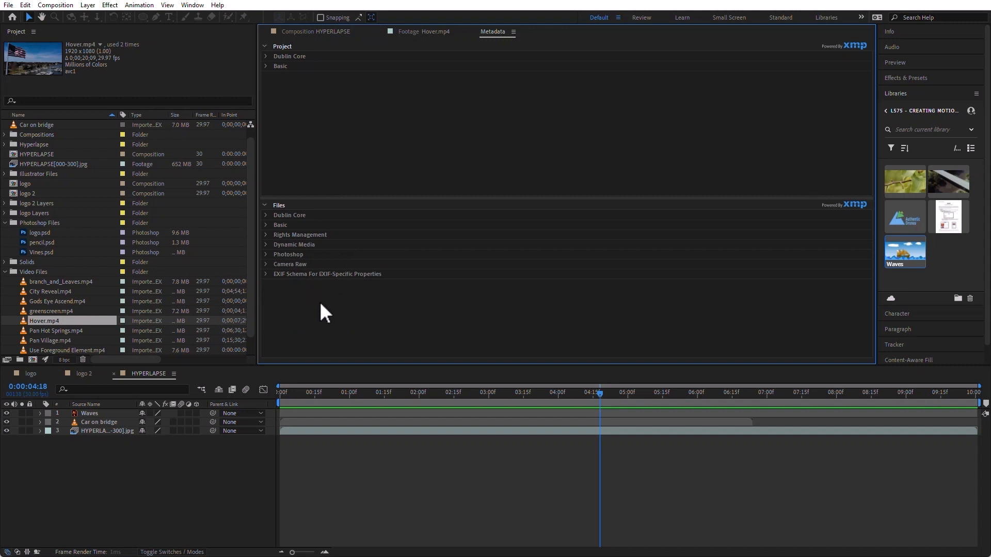
# - Widen the Project panel to reveal its File Path and Video Info columns, and review the list of available columns
pyautogui.moveTo(256, 232); pyautogui.dragTo(593, 236)
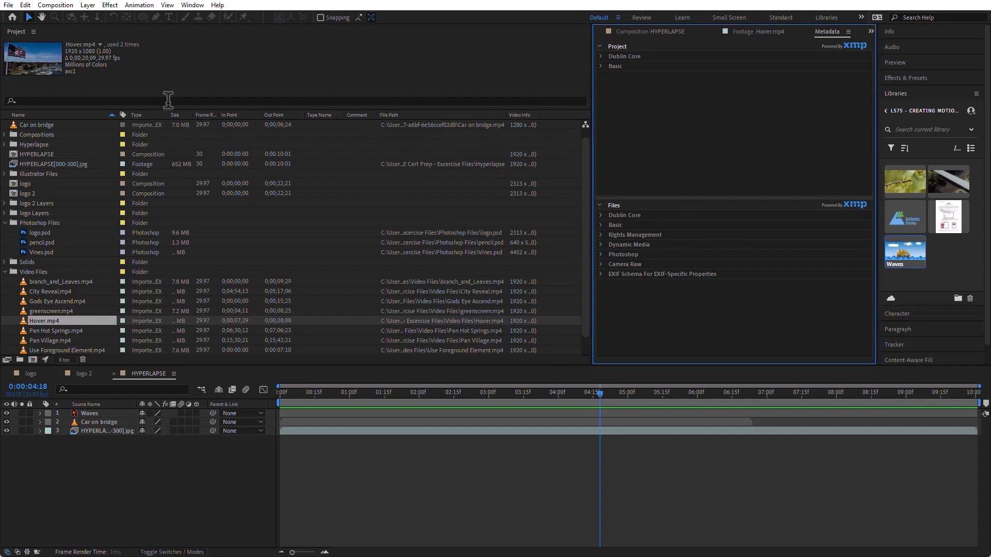
pyautogui.rightClick(178, 115)
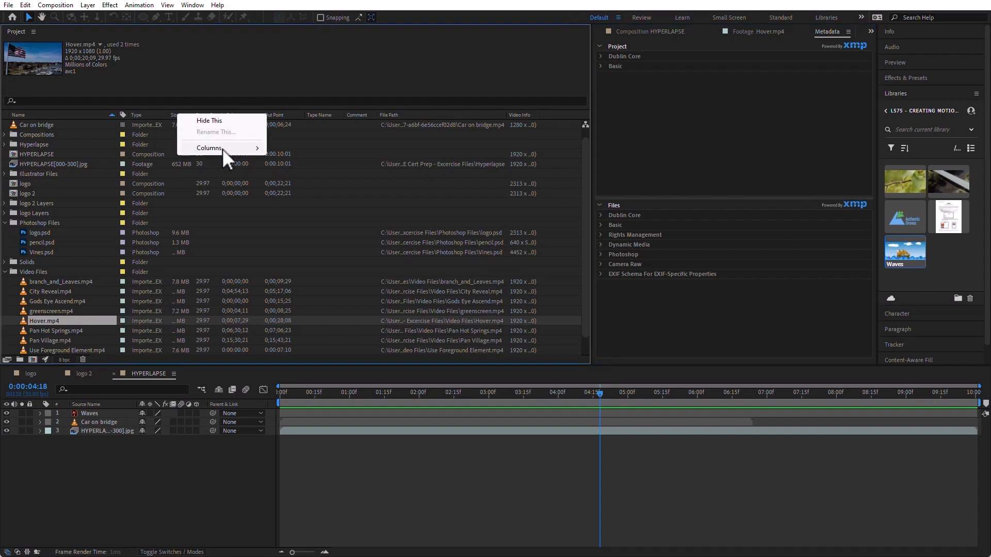
pyautogui.moveTo(223, 149)
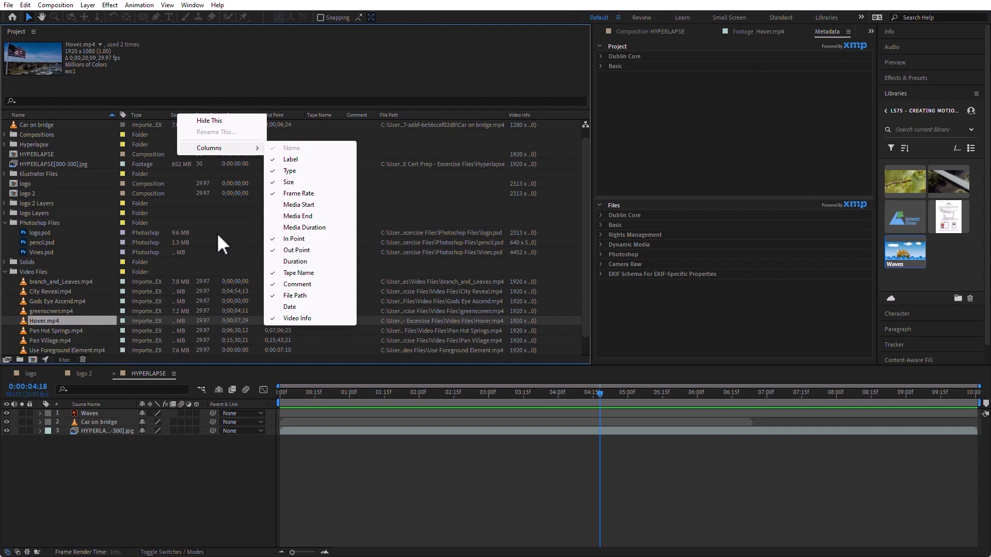
pyautogui.click(223, 214)
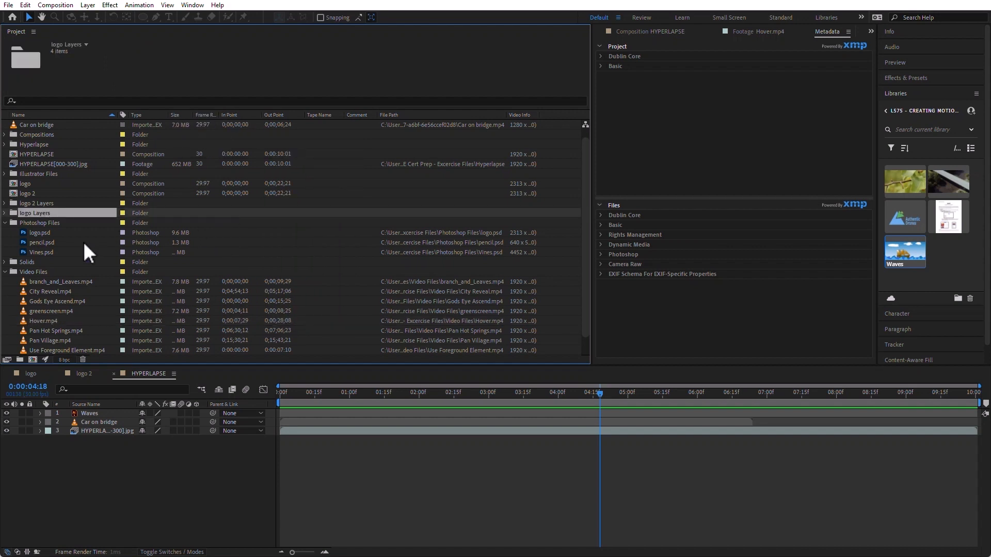
# - Review the proxy creation and footage interpretation options available for branch_and_Leaves.mp4 without applying any
pyautogui.rightClick(54, 278)
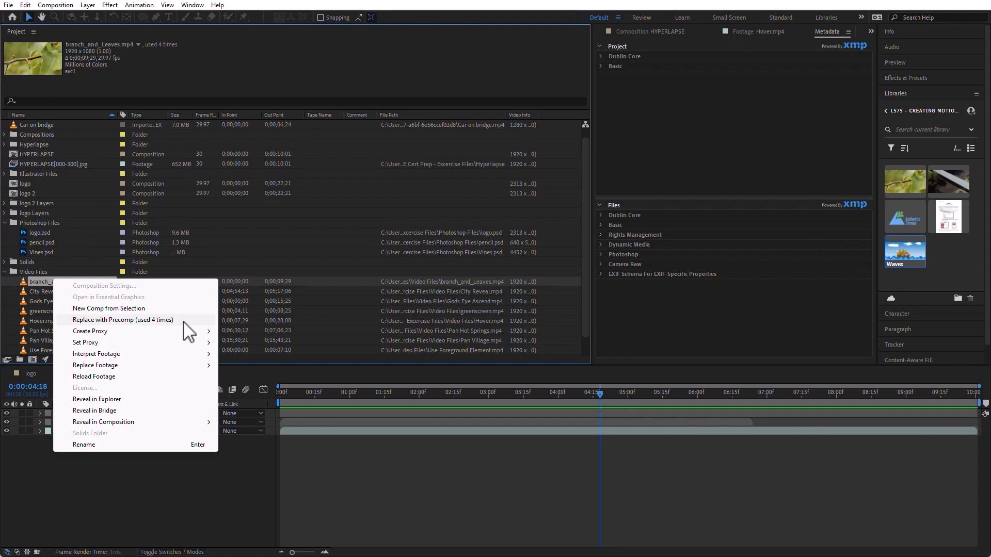
pyautogui.moveTo(110, 333)
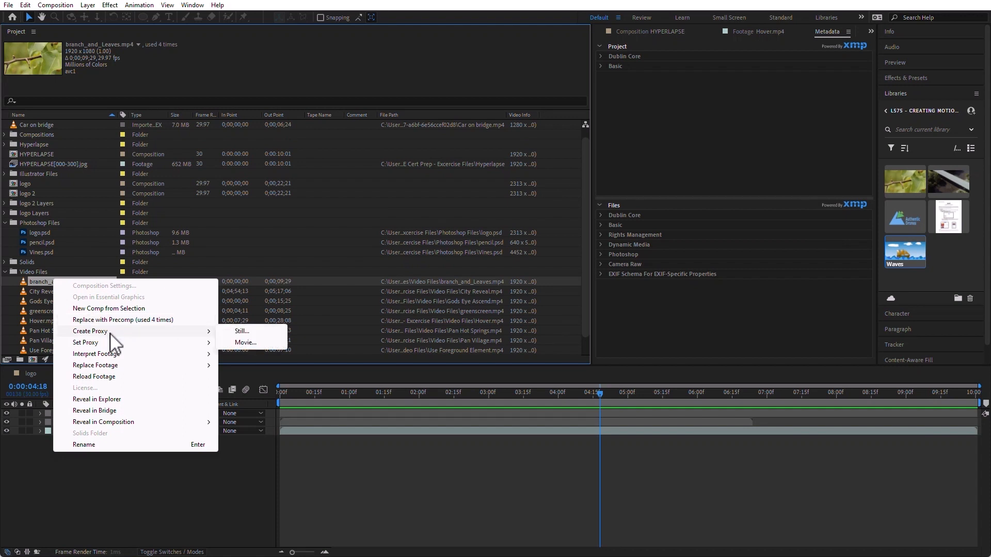
pyautogui.moveTo(124, 354)
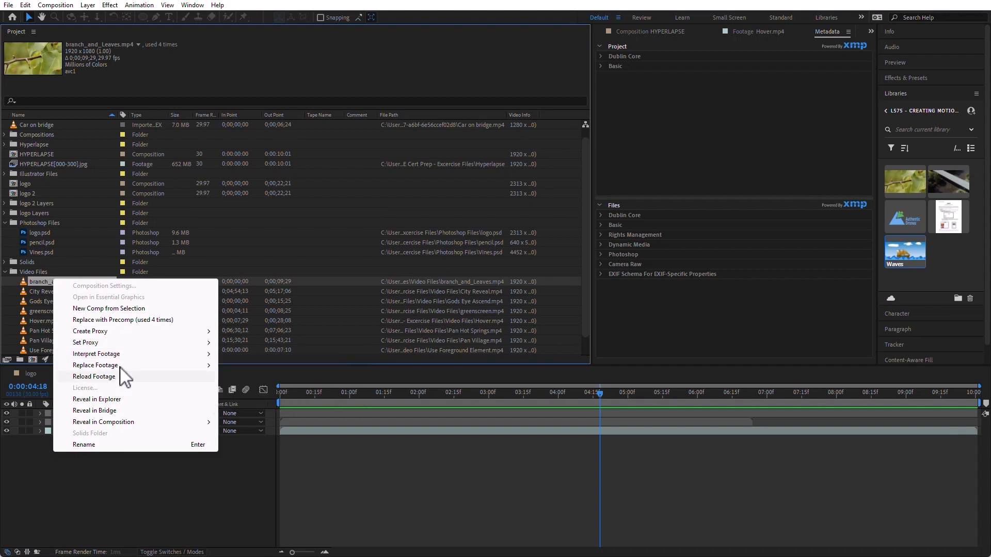
pyautogui.moveTo(116, 355)
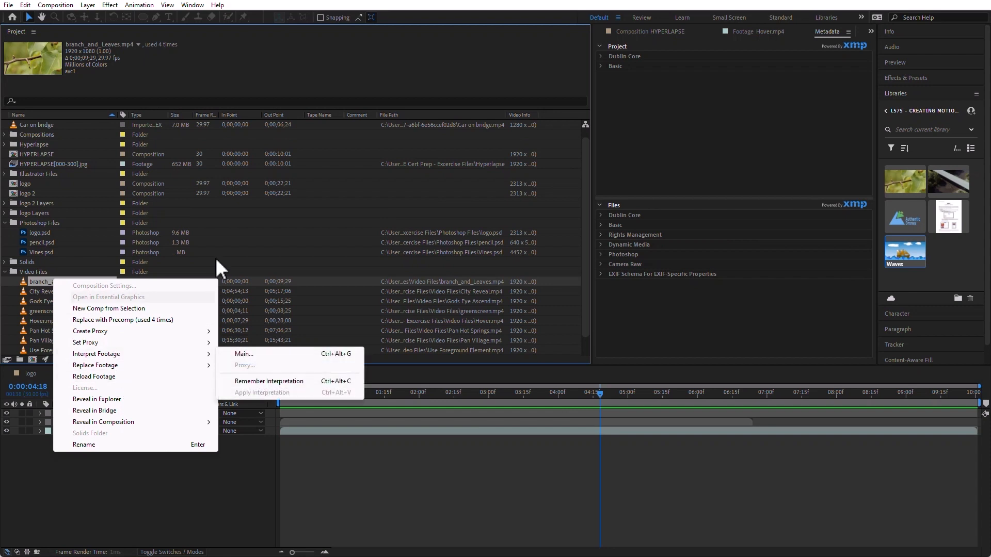
pyautogui.click(256, 224)
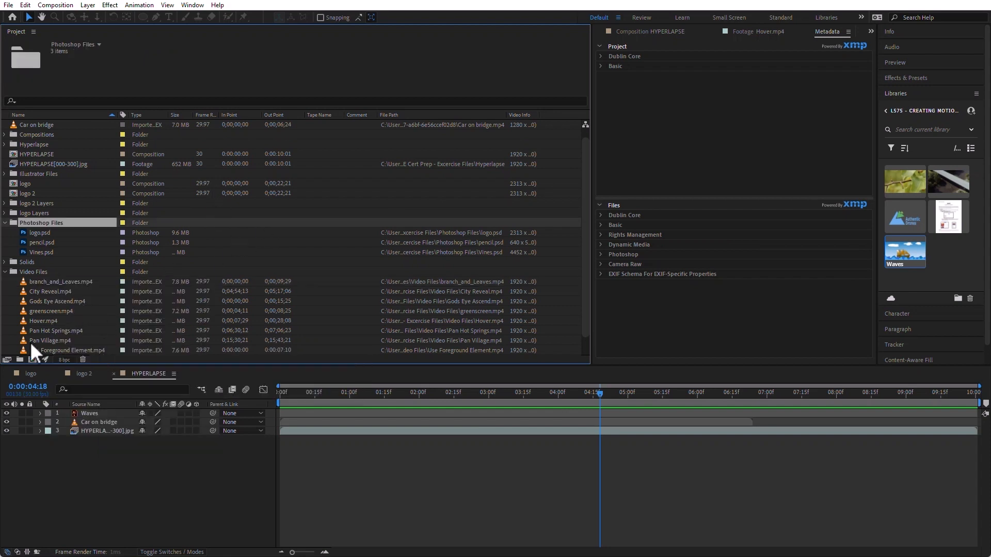
# - Examine the main Interpret Footage settings of branch_and_Leaves.mp4, including the pixel aspect ratio choices, and close them without changes
pyautogui.click(24, 280)
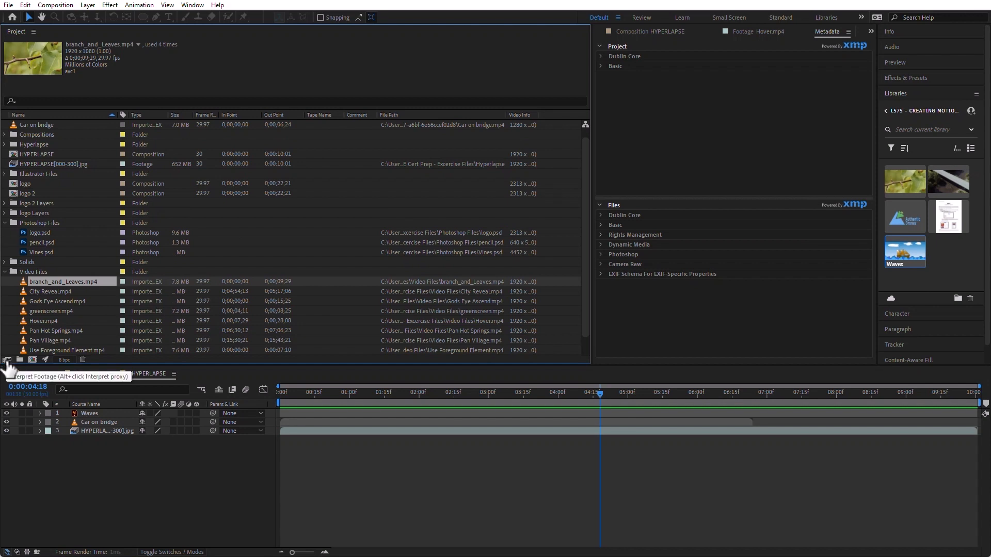
pyautogui.rightClick(25, 280)
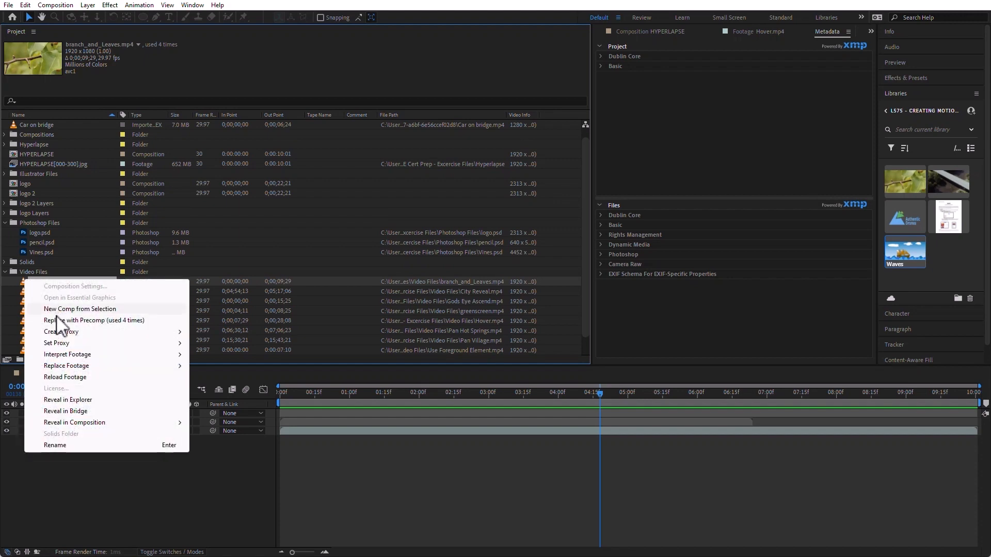
pyautogui.moveTo(89, 360)
pyautogui.click(209, 354)
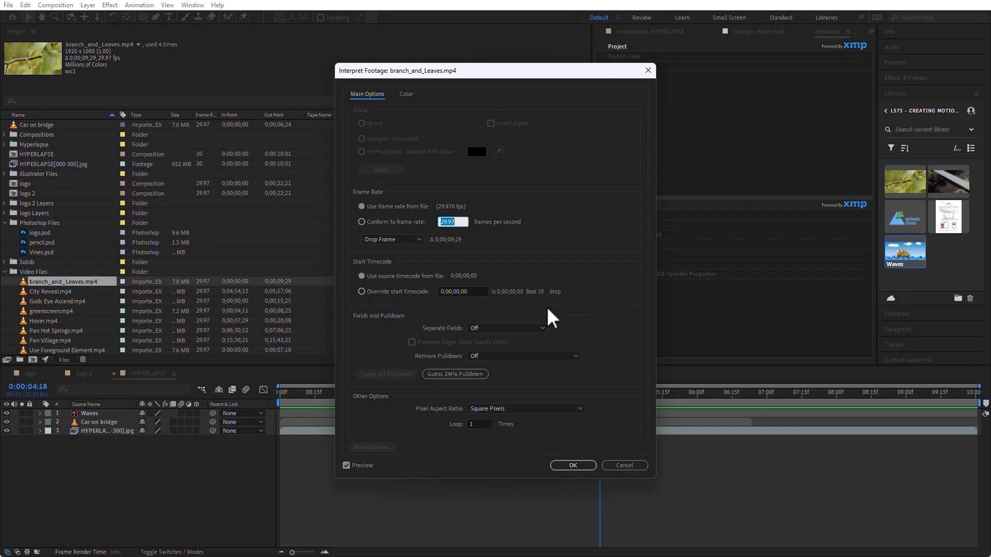
pyautogui.click(541, 409)
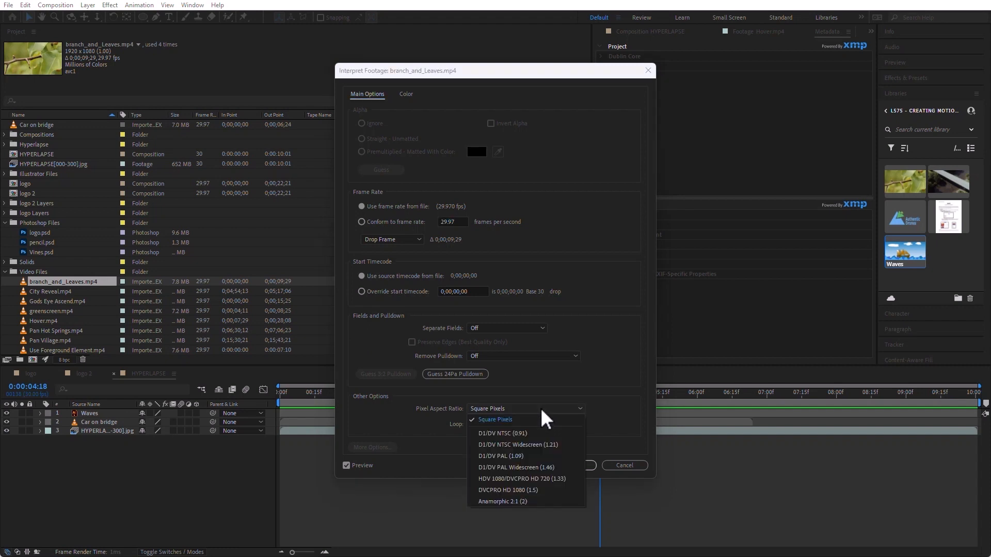
pyautogui.click(568, 402)
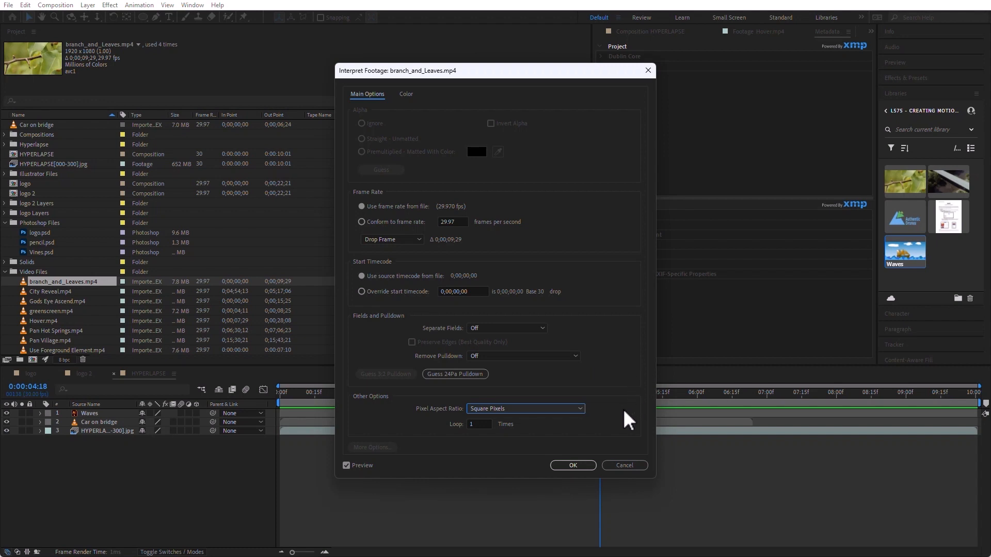
pyautogui.click(624, 466)
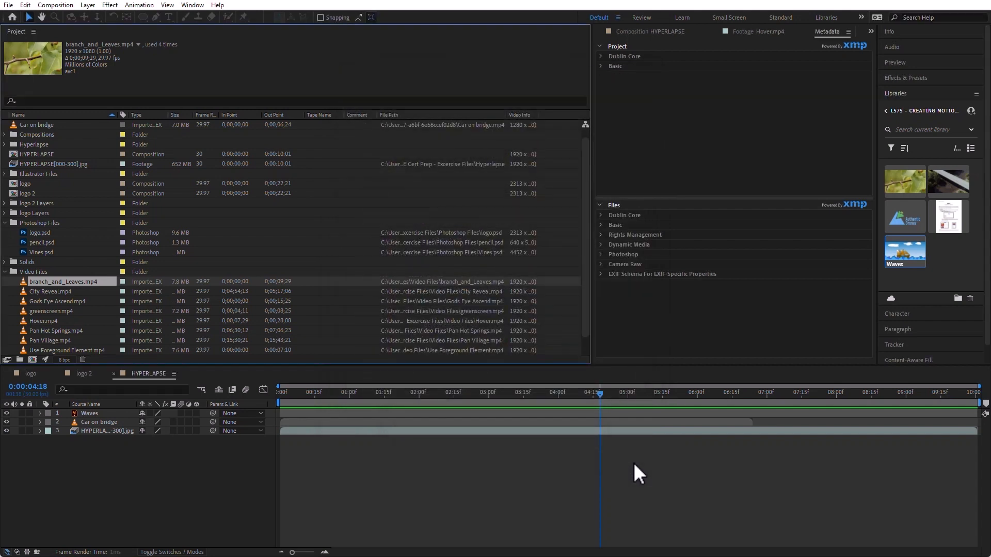
# - Collapse the Video Files and Photoshop Files folders and find Winter.wav by searching the project for "winter"
pyautogui.click(5, 272)
pyautogui.click(5, 232)
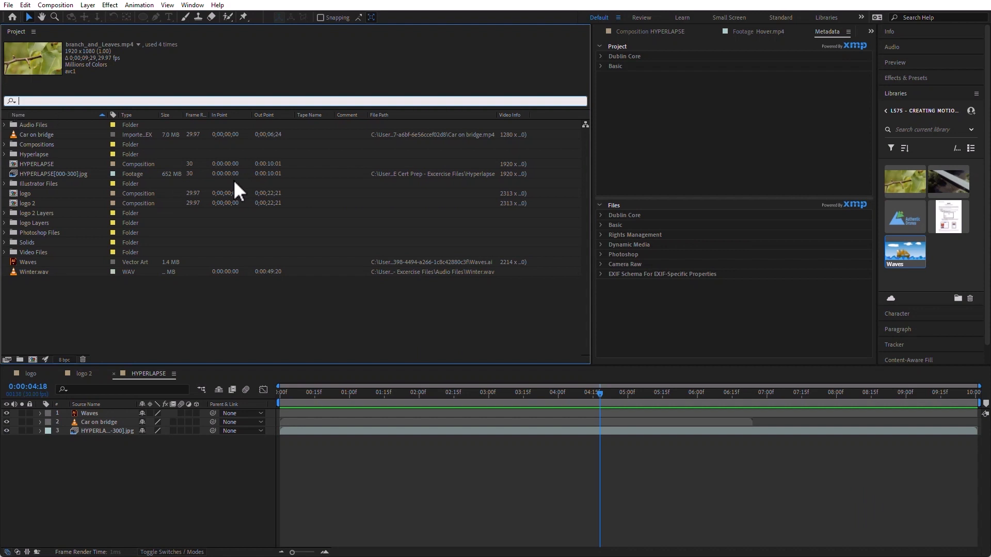
pyautogui.write('winters')
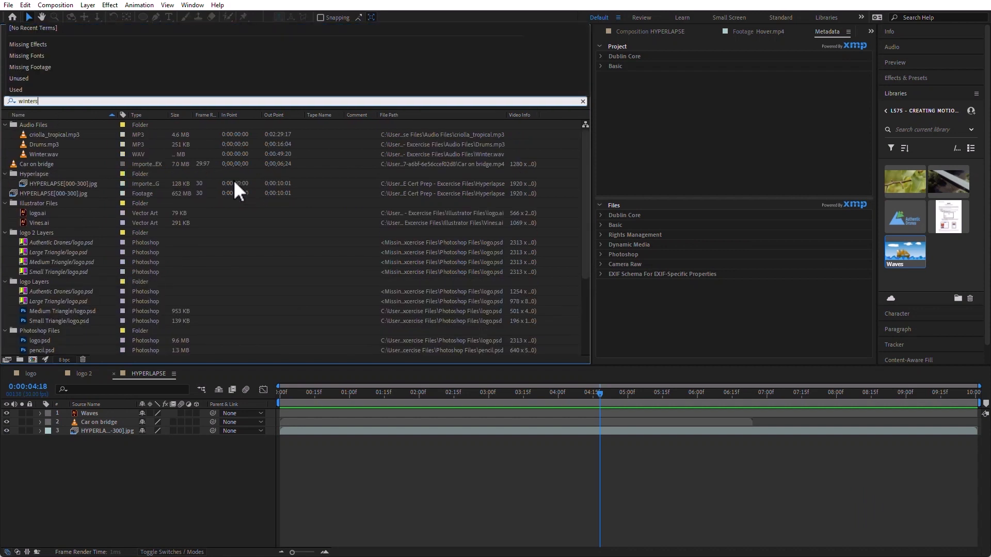
pyautogui.press('BackSpace')
pyautogui.click(44, 153)
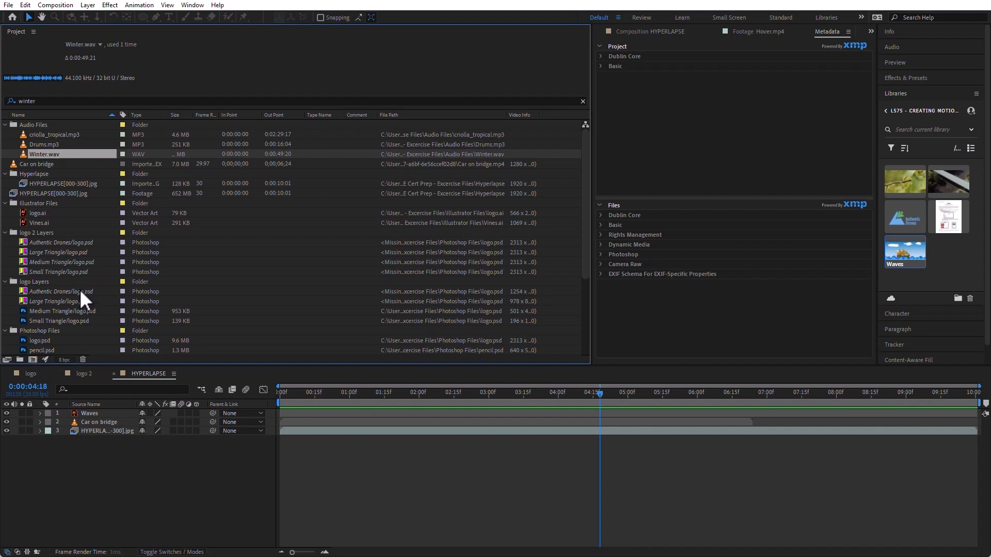
# - Reload the footage of all four missing logo.psd layers in the logo 2 Layers folder
pyautogui.click(22, 242)
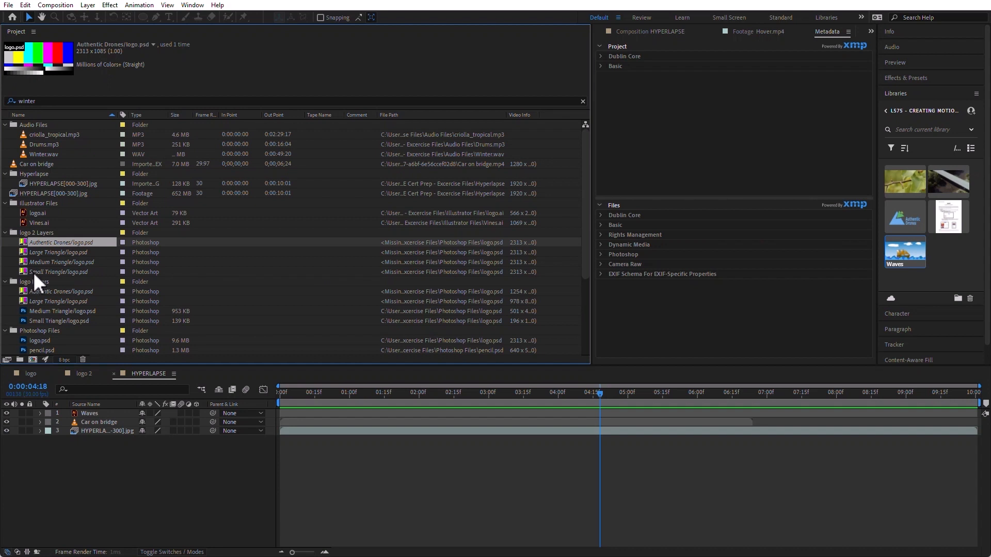
pyautogui.keyDown('shift'); pyautogui.click(34, 271); pyautogui.keyUp('shift')
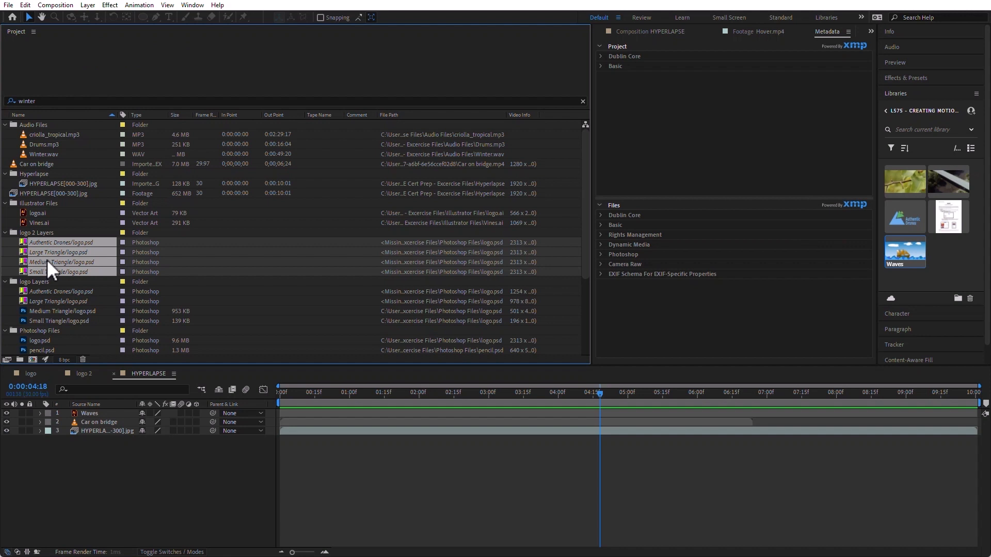
pyautogui.rightClick(38, 262)
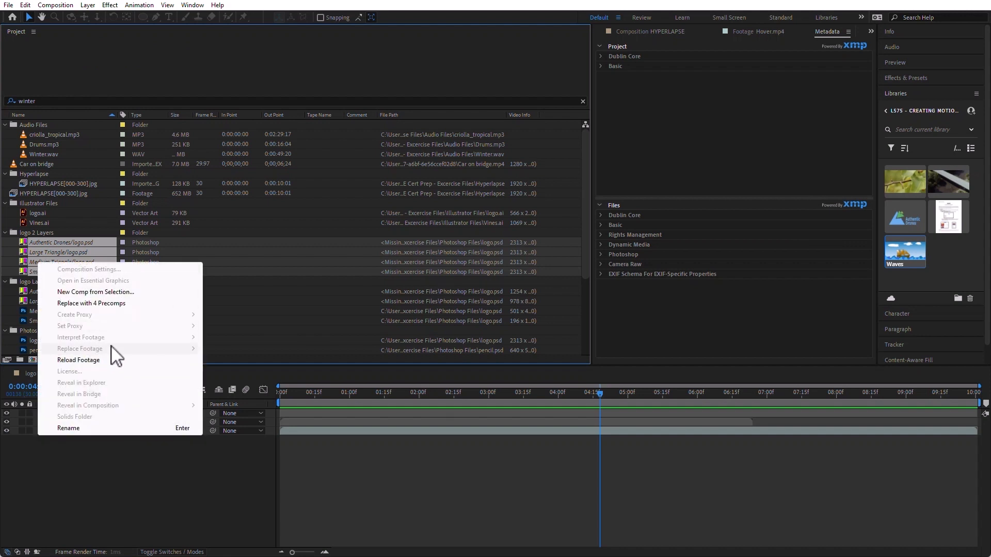
pyautogui.click(79, 360)
pyautogui.click(578, 290)
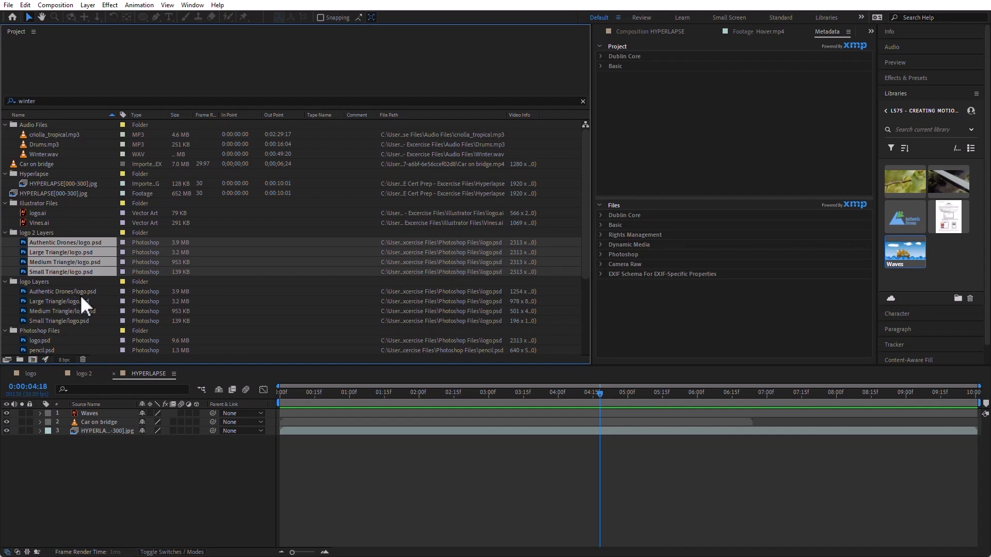